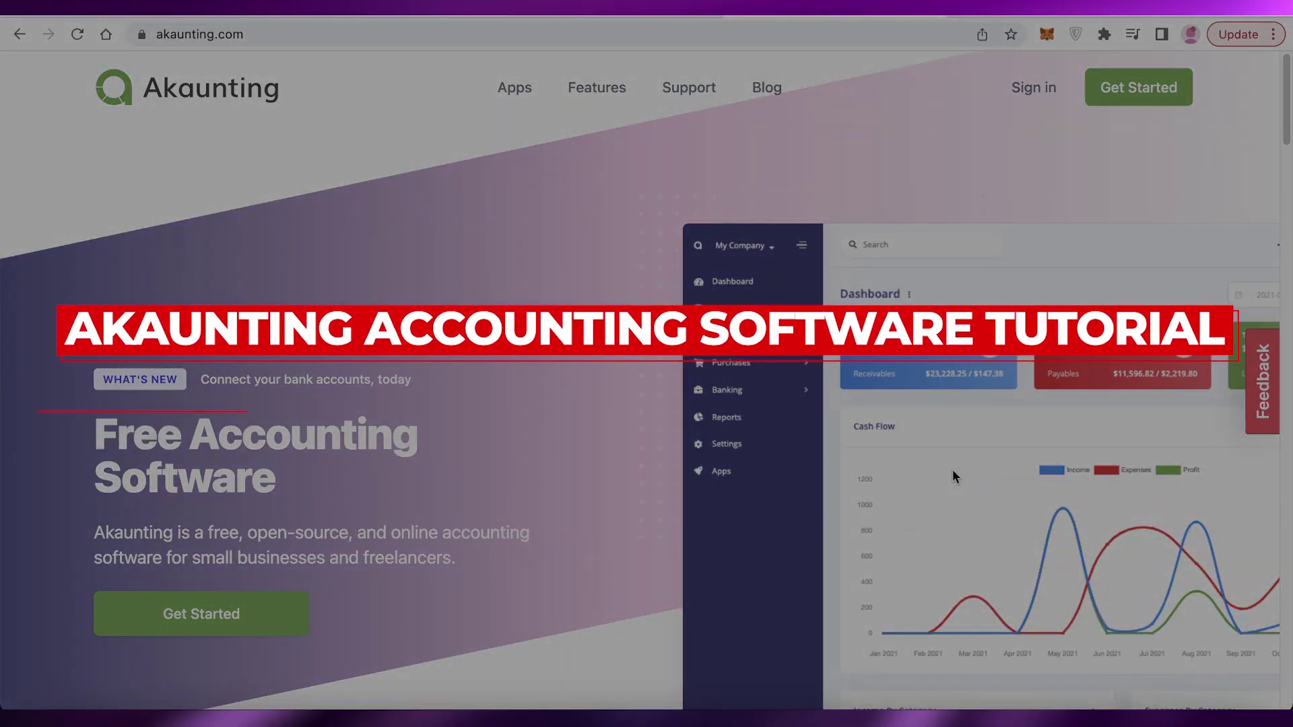
Step: Scroll through the Akaunting home page from top to bottom to browse its content
scroll(952, 469, "down", 10)
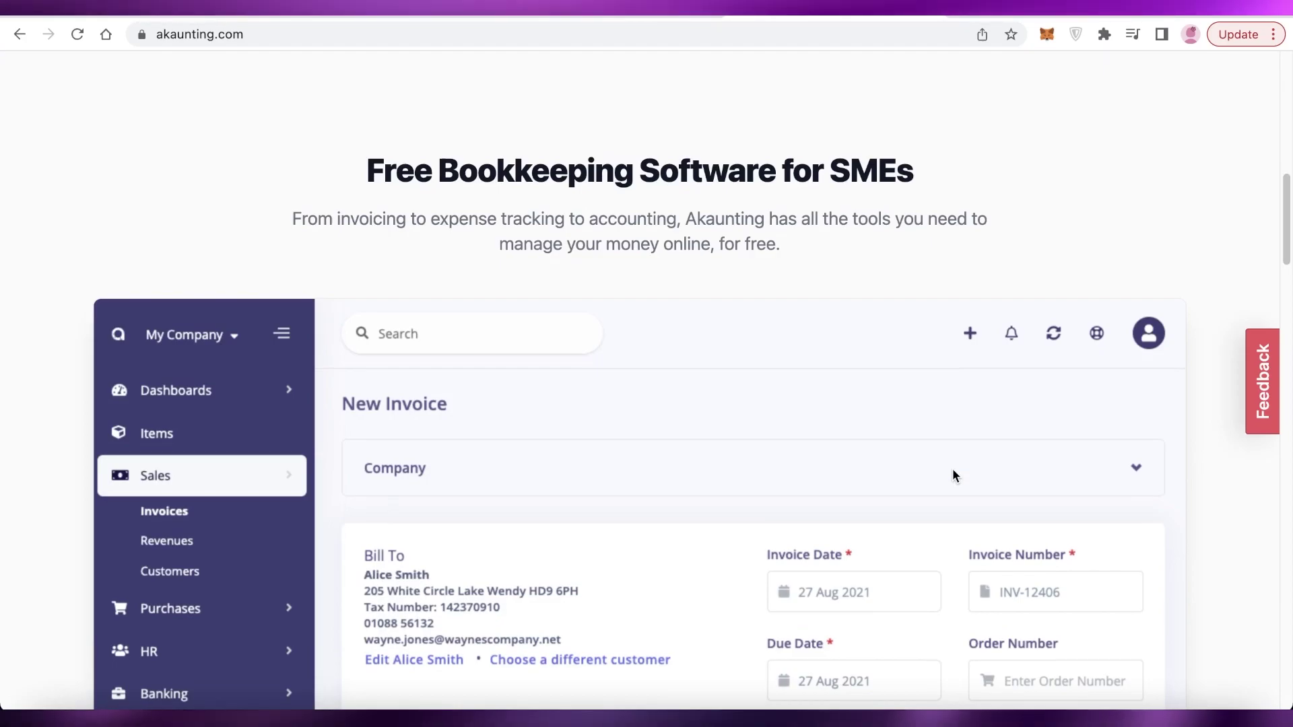
scroll(953, 467, "down", 3)
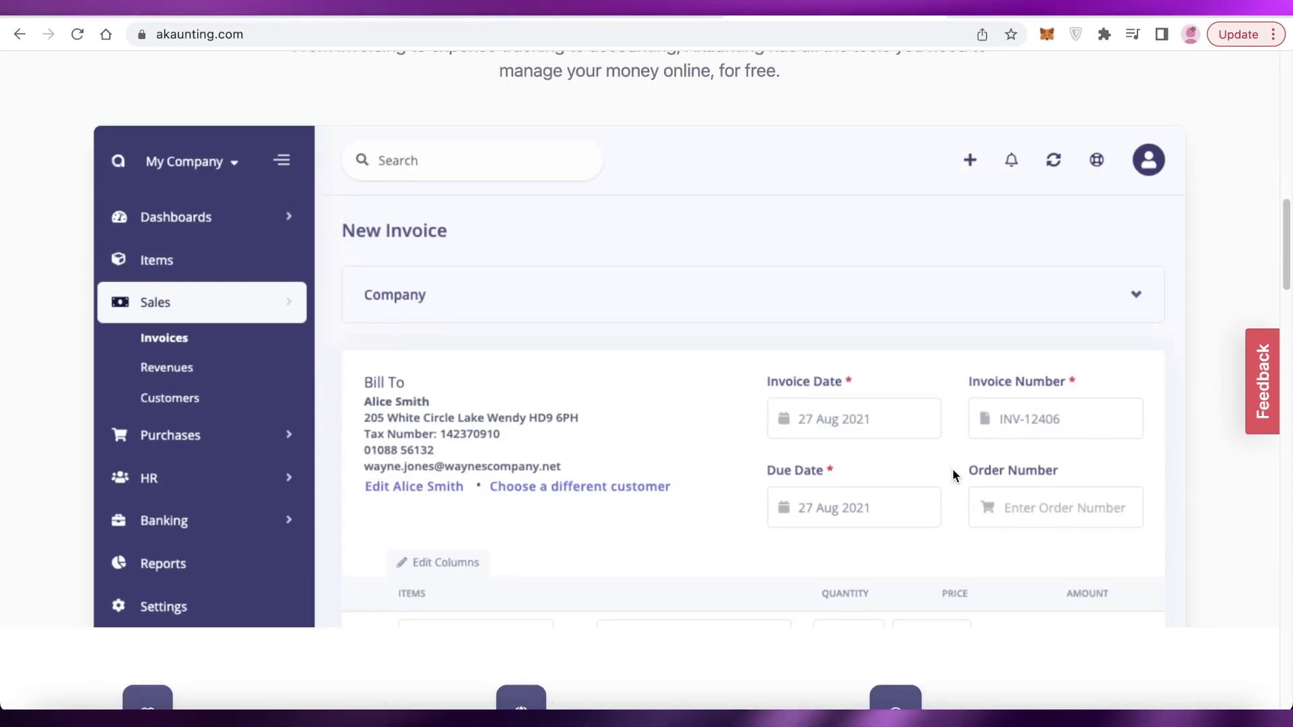
scroll(952, 474, "down", 6)
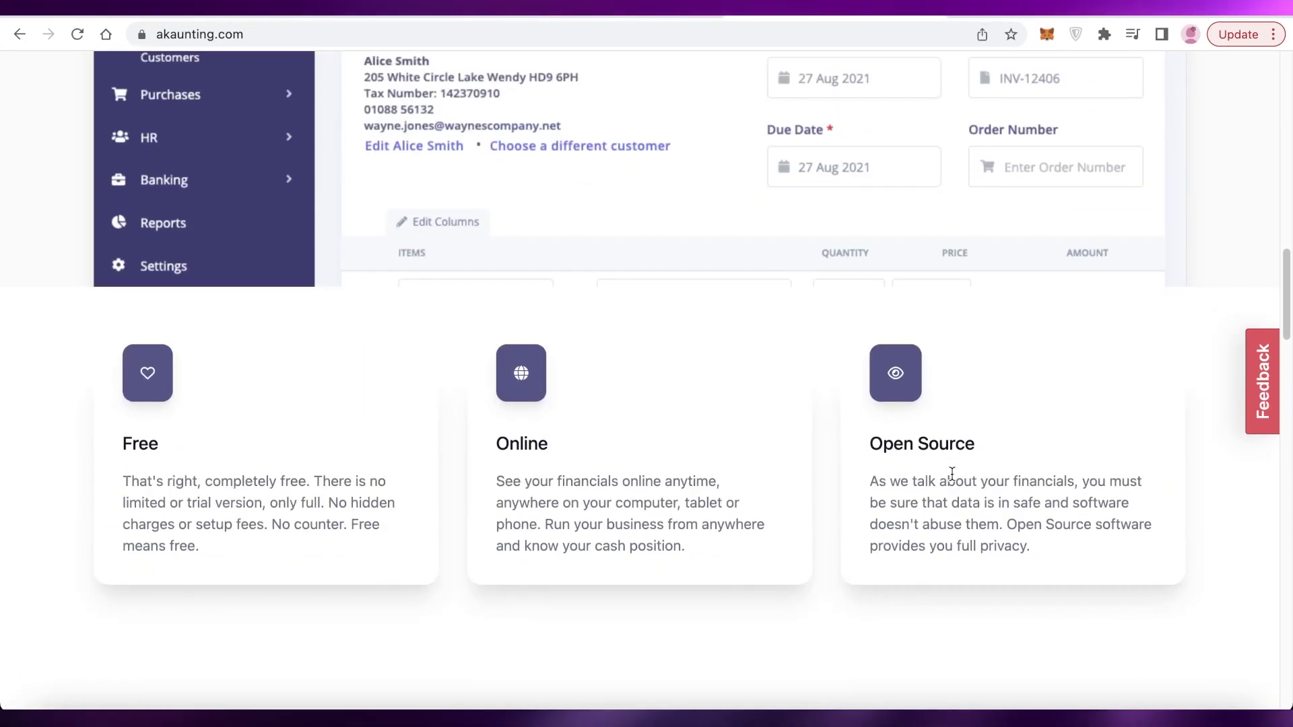
scroll(951, 474, "down", 8)
scroll(951, 474, "up", 6)
scroll(951, 474, "down", 2)
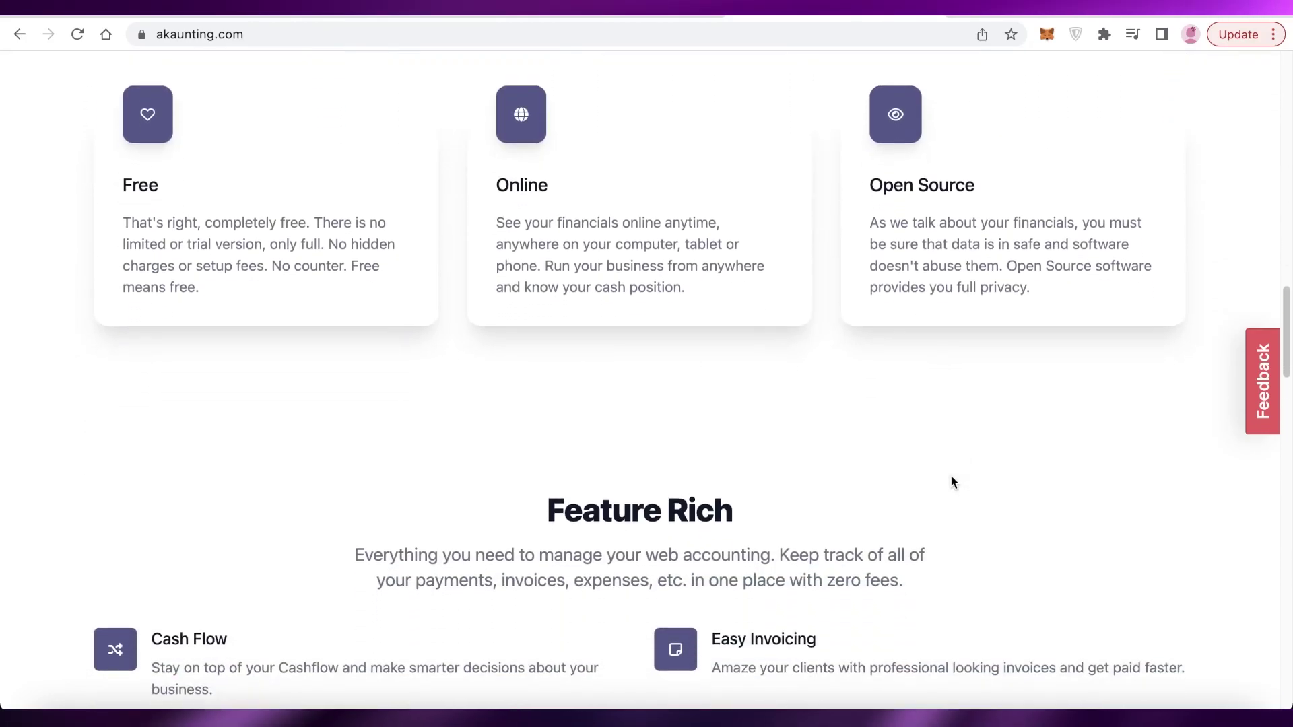
scroll(951, 475, "down", 3)
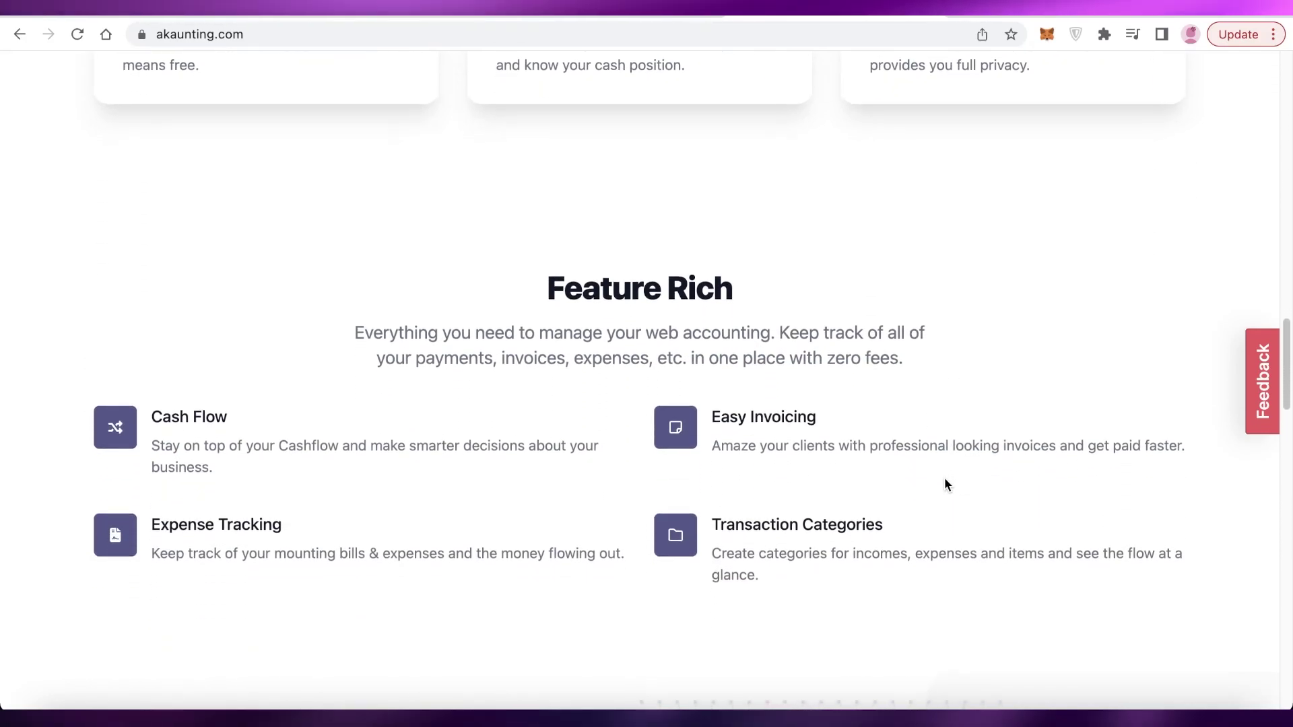
scroll(944, 480, "down", 3)
scroll(942, 482, "down", 3)
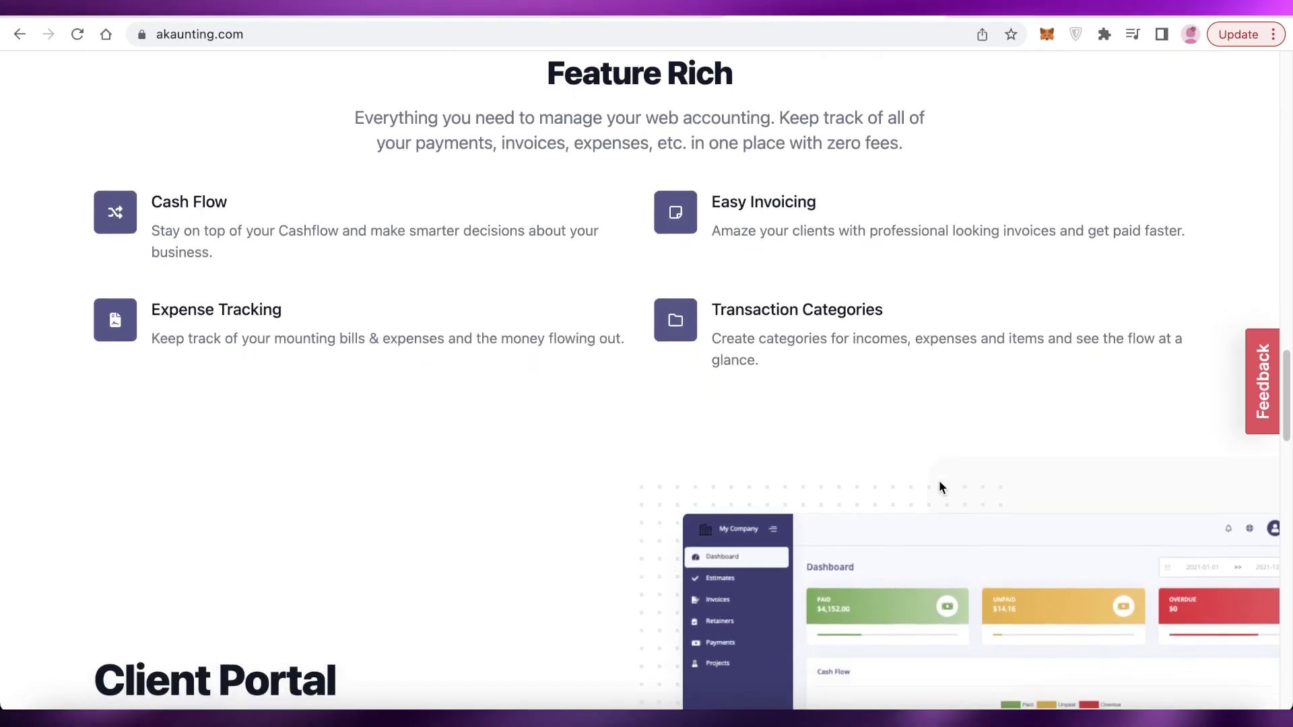
scroll(939, 480, "down", 15)
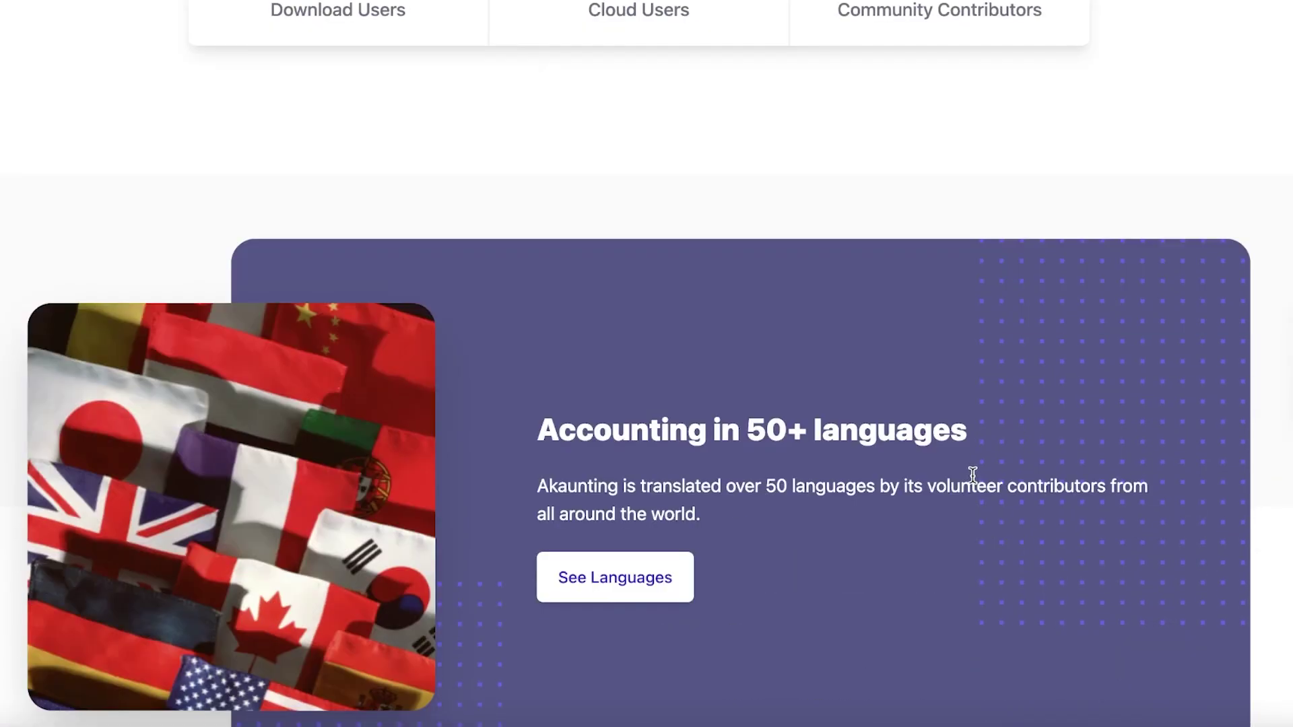
scroll(973, 476, "up", 10)
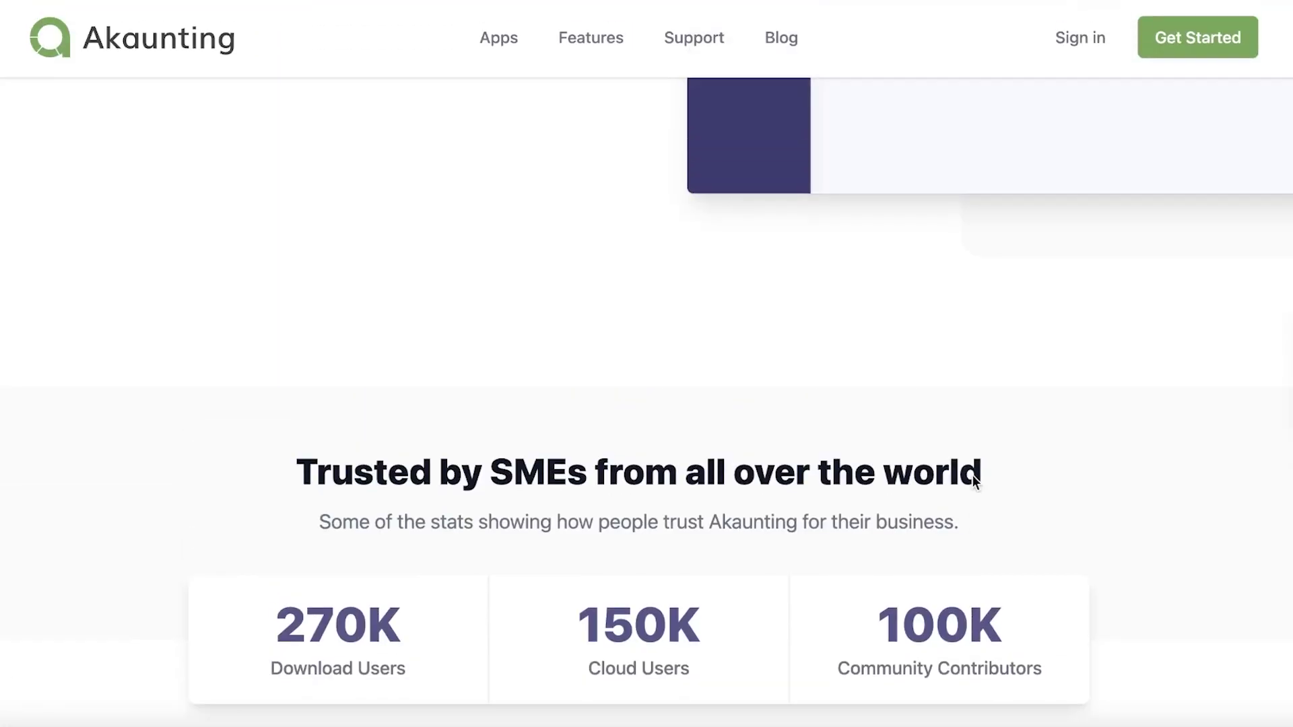
scroll(973, 478, "down", 12)
scroll(972, 478, "down", 6)
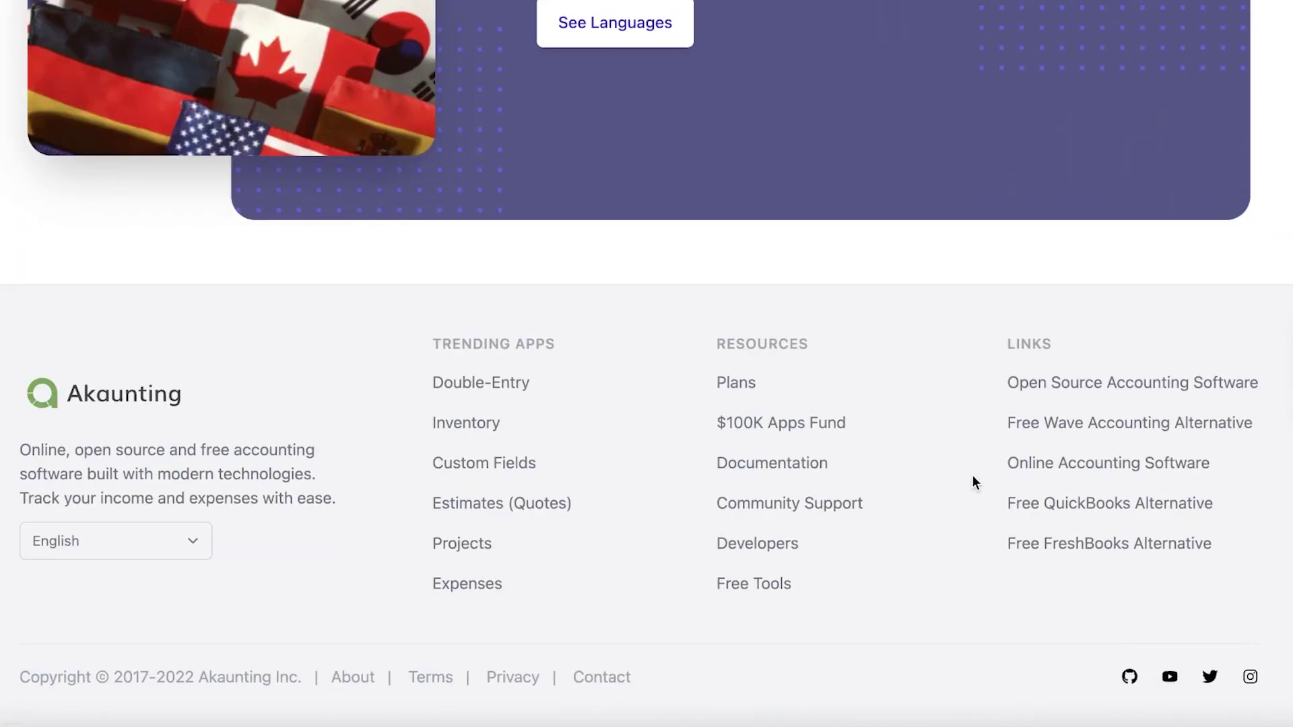
scroll(973, 478, "up", 4)
scroll(974, 476, "up", 3)
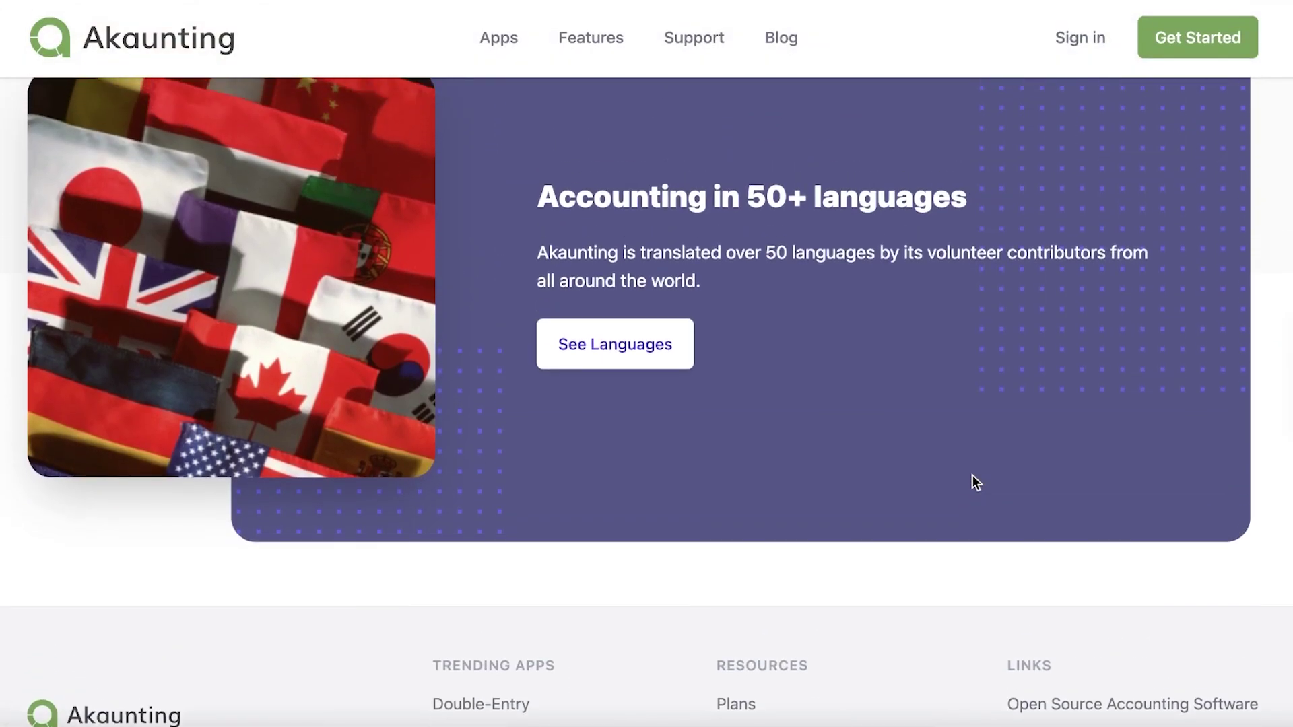
scroll(973, 475, "up", 15)
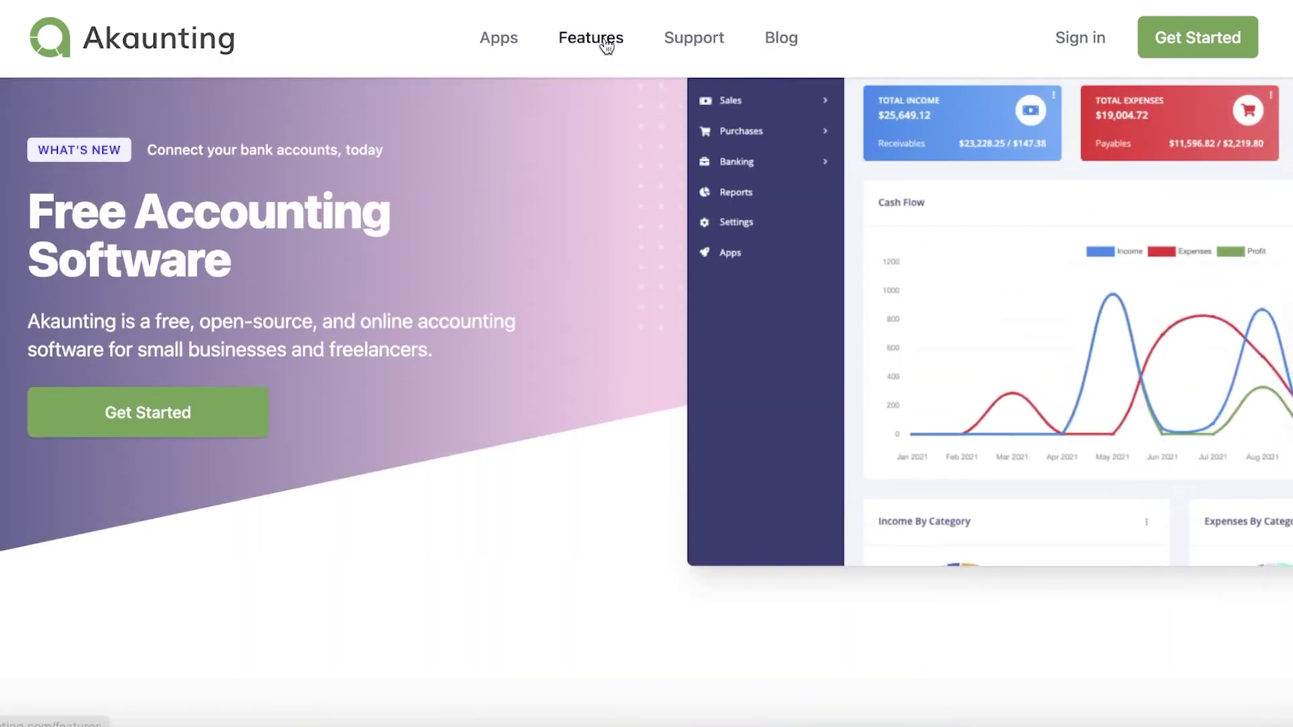
Step: Review the Features page's feature list, then return to the home page via the logo
left_click(591, 38)
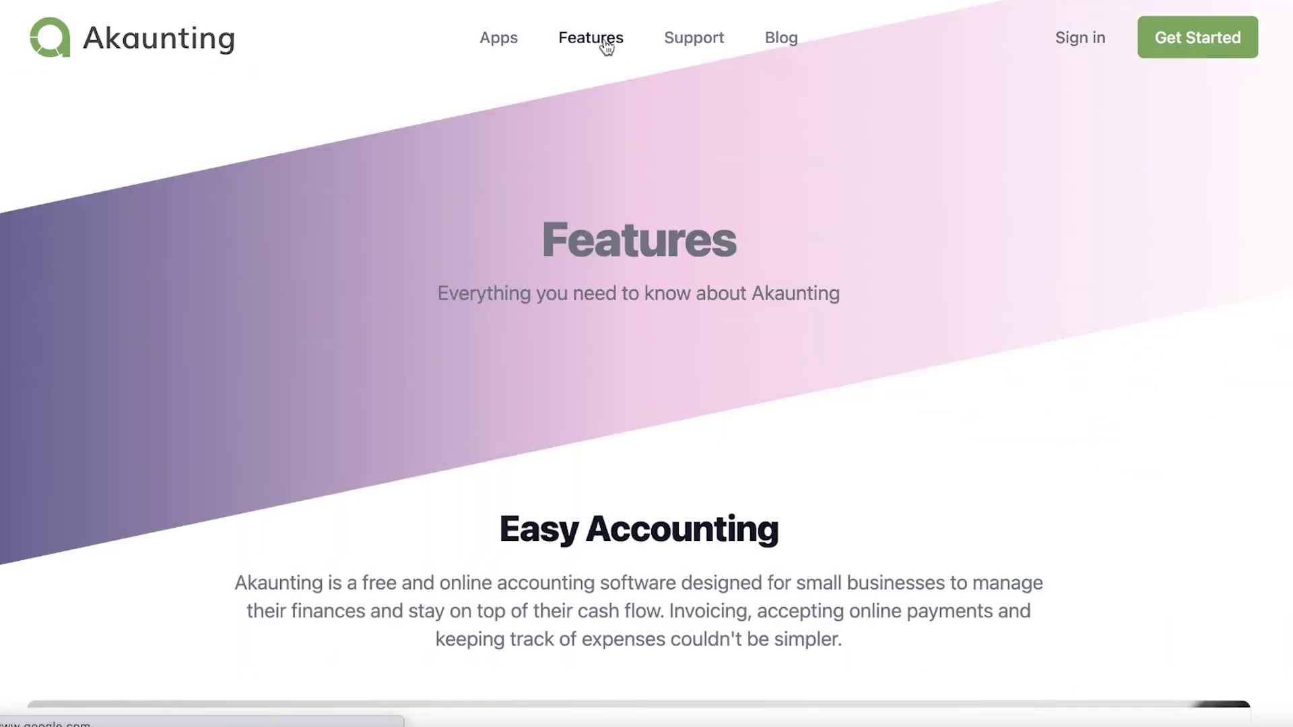
scroll(673, 139, "down", 20)
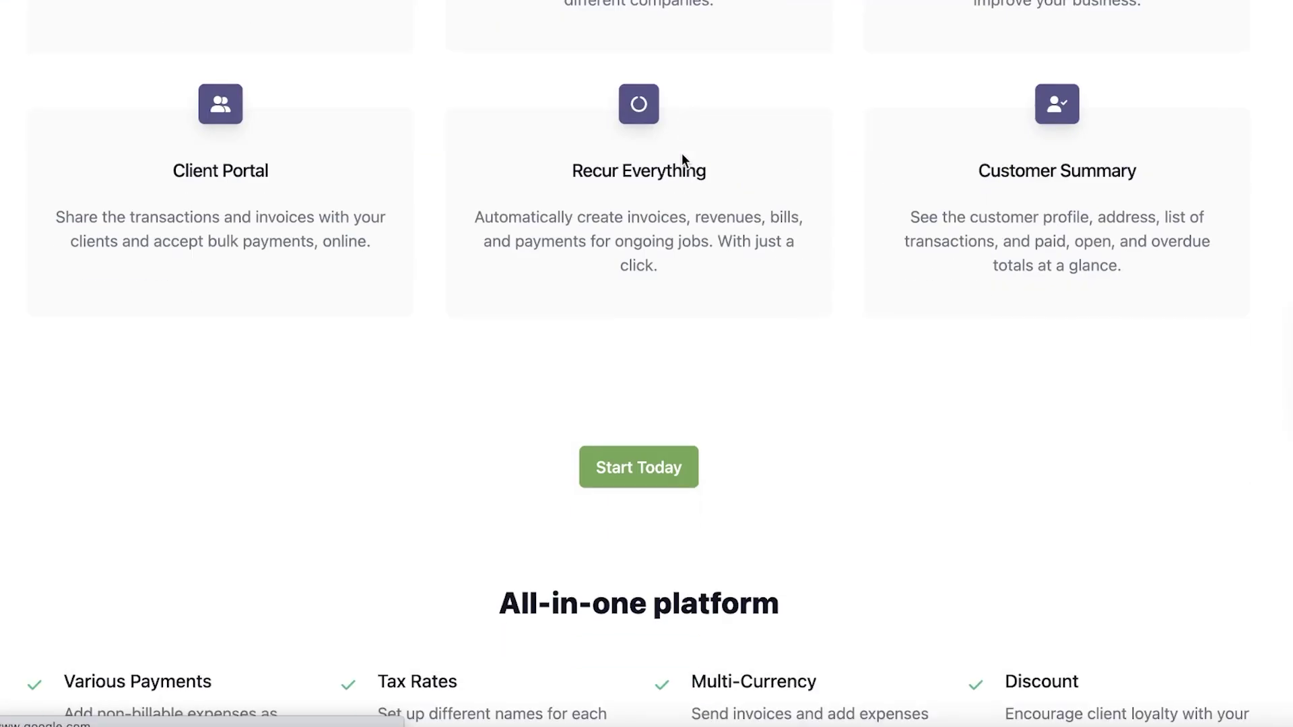
scroll(682, 155, "up", 5)
scroll(709, 179, "up", 1)
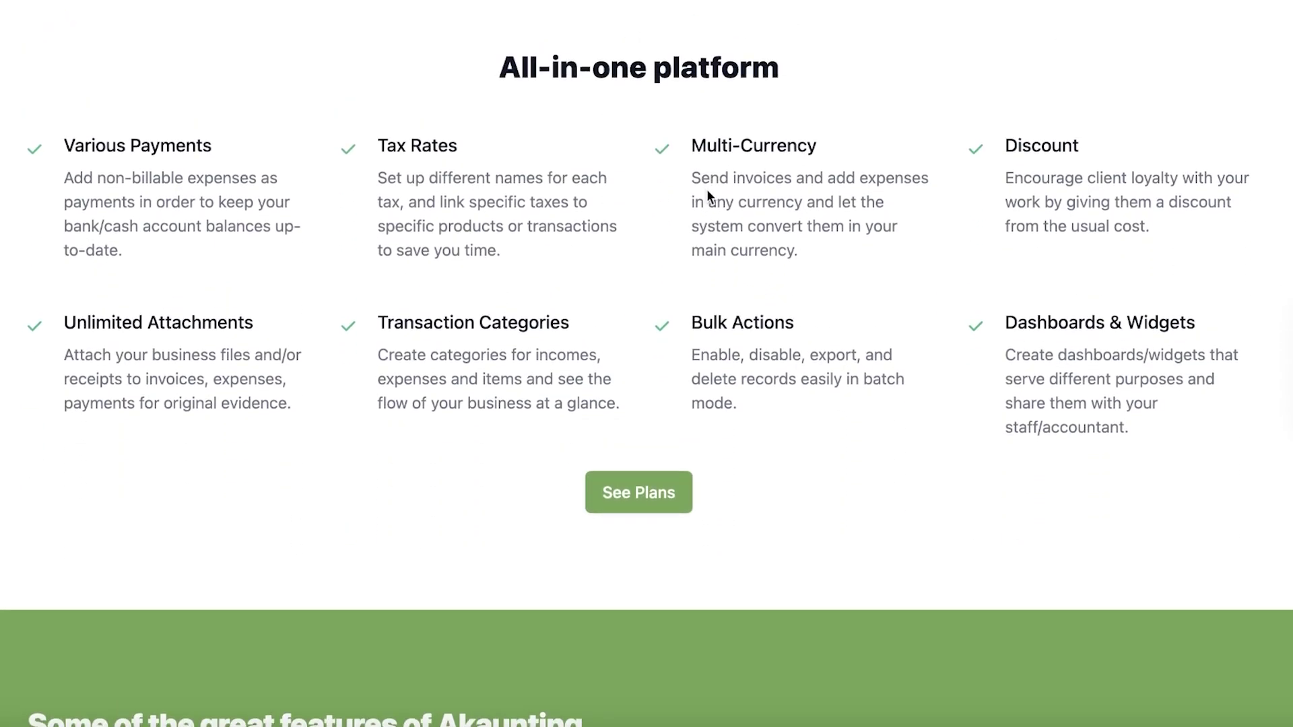
scroll(707, 190, "up", 2)
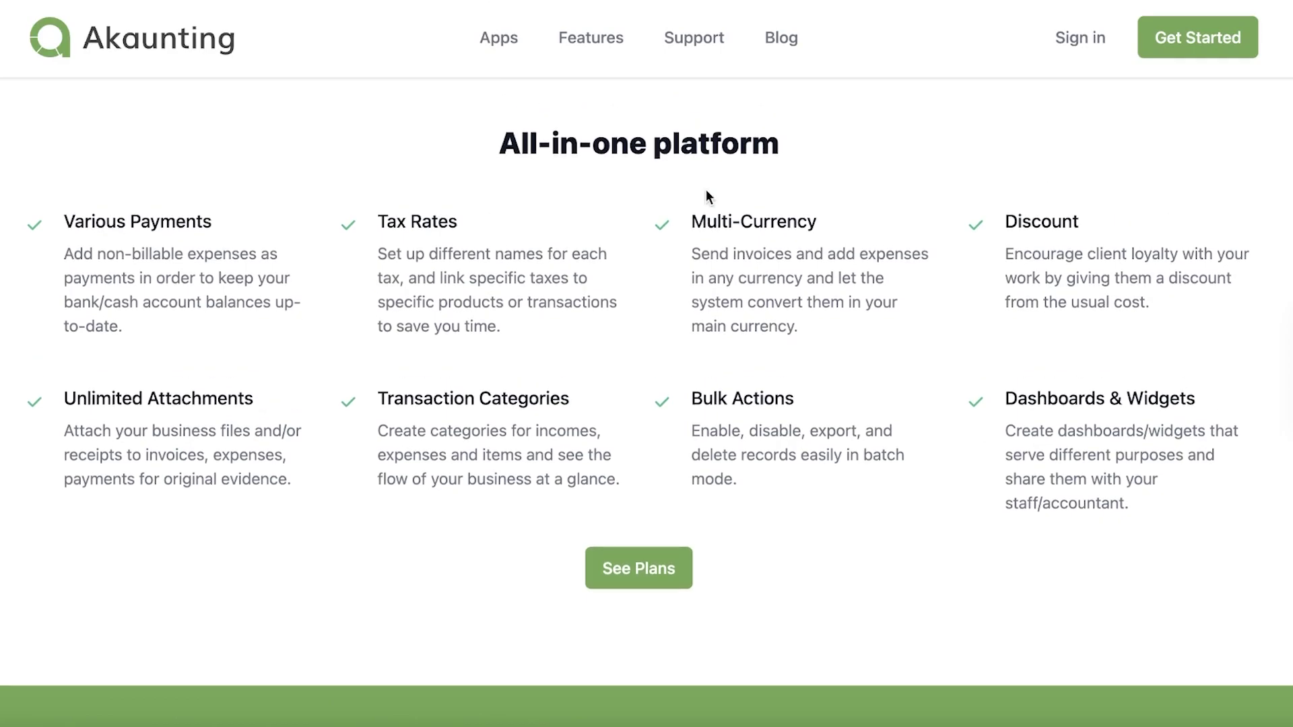
scroll(707, 191, "down", 3)
scroll(728, 196, "up", 7)
scroll(728, 196, "down", 7)
scroll(729, 195, "down", 5)
scroll(728, 195, "up", 20)
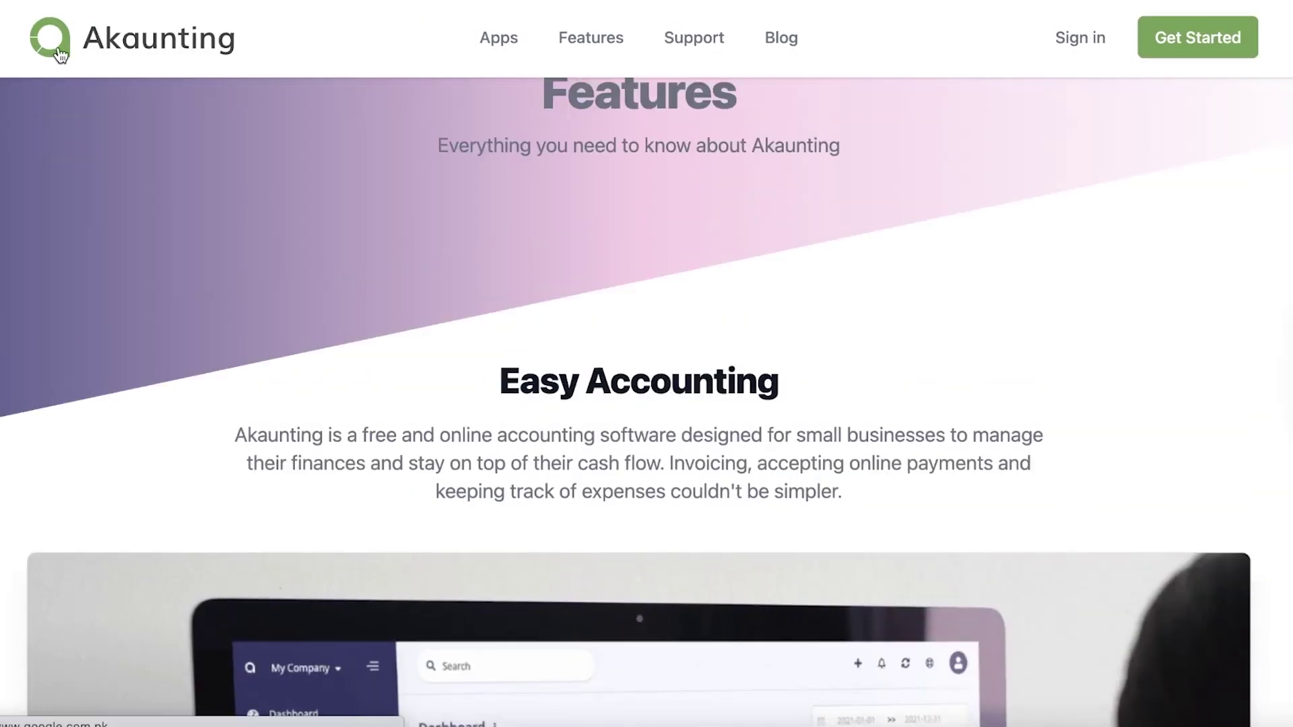
left_click(60, 54)
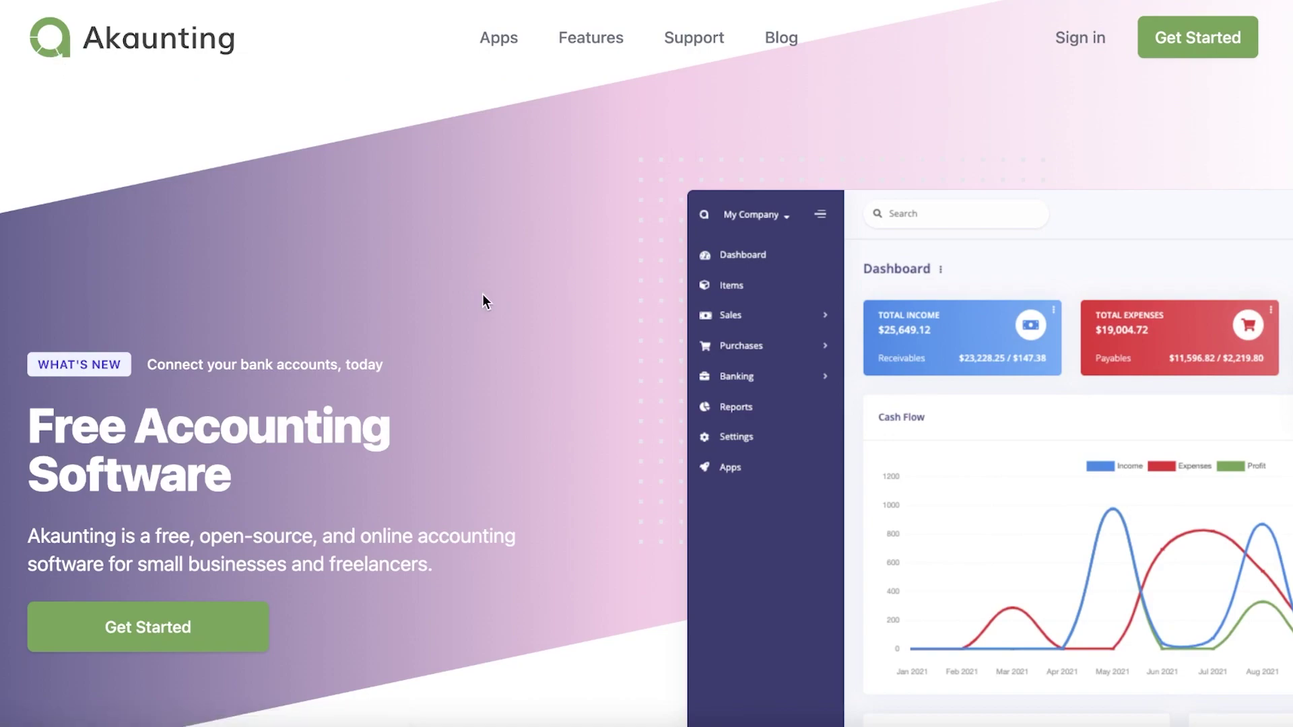
Step: On the login page, submit the saved account e-mail with the not-a-robot check
left_click(1226, 35)
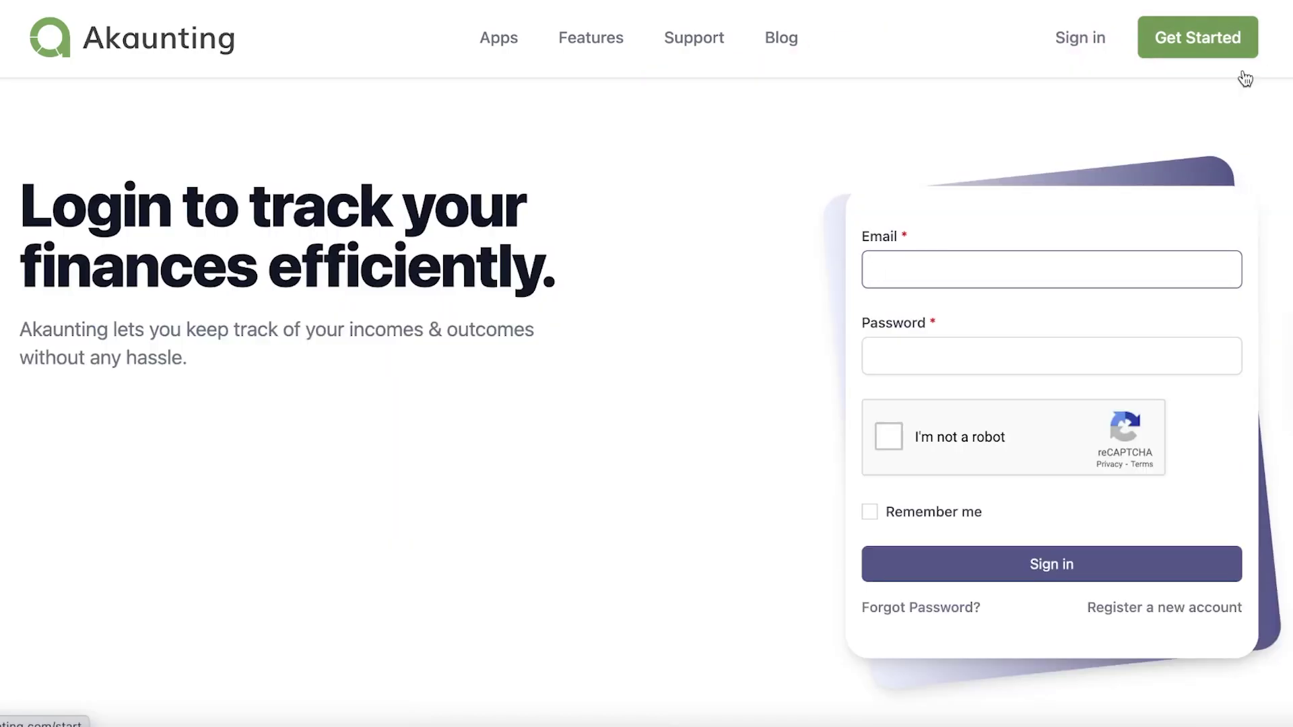
left_click(1077, 320)
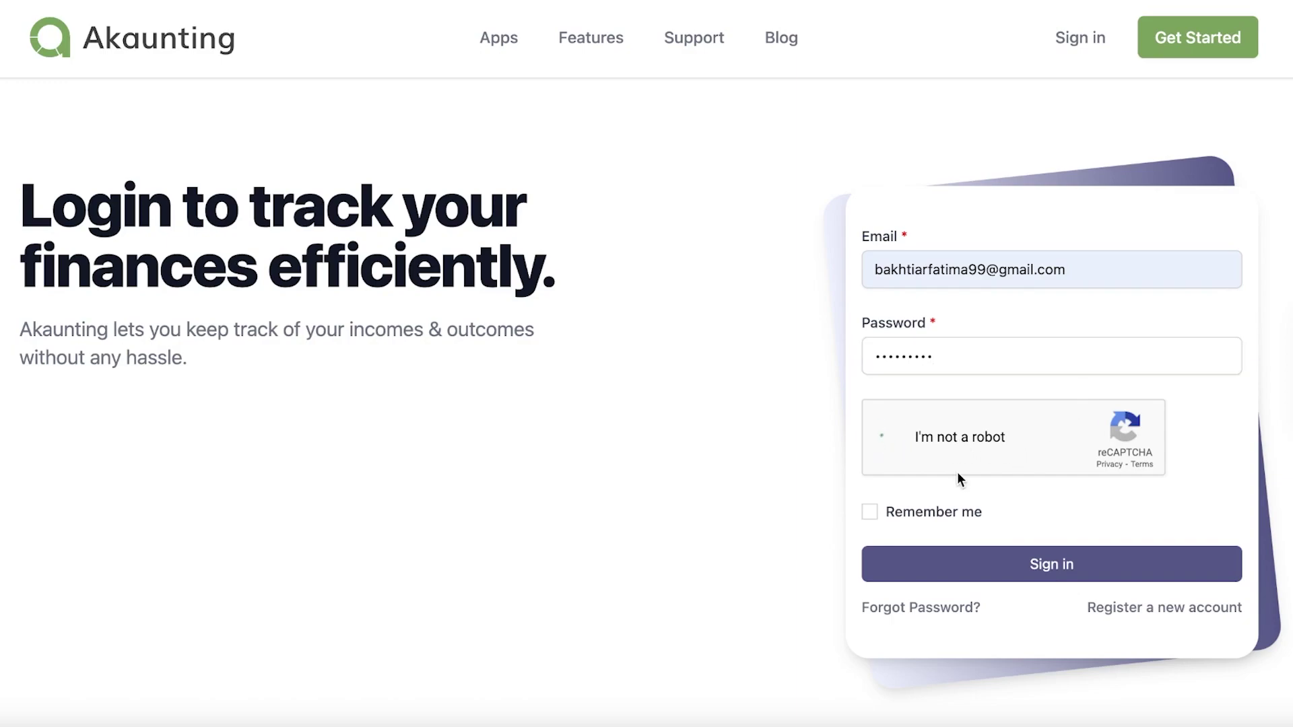
left_click(933, 517)
left_click(979, 562)
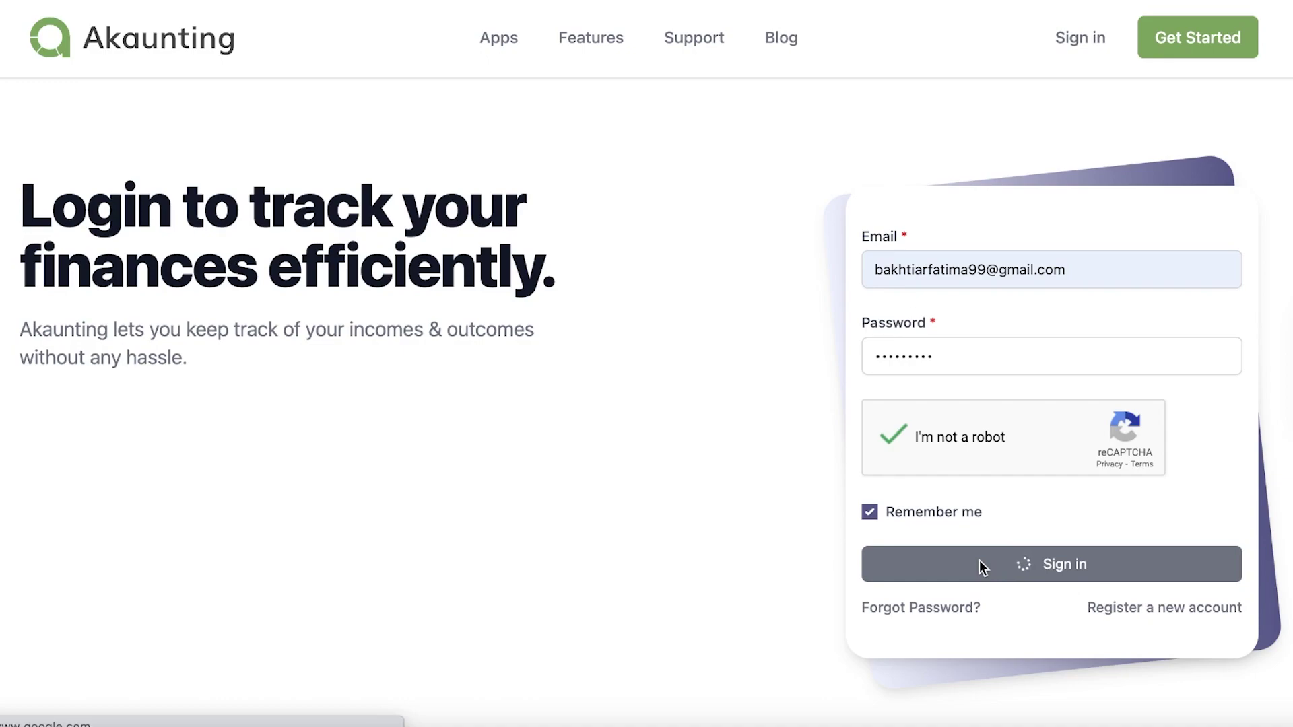
Step: Re-enter the account e-mail, pass the robot check, tick Remember me and sign in
left_click(1077, 39)
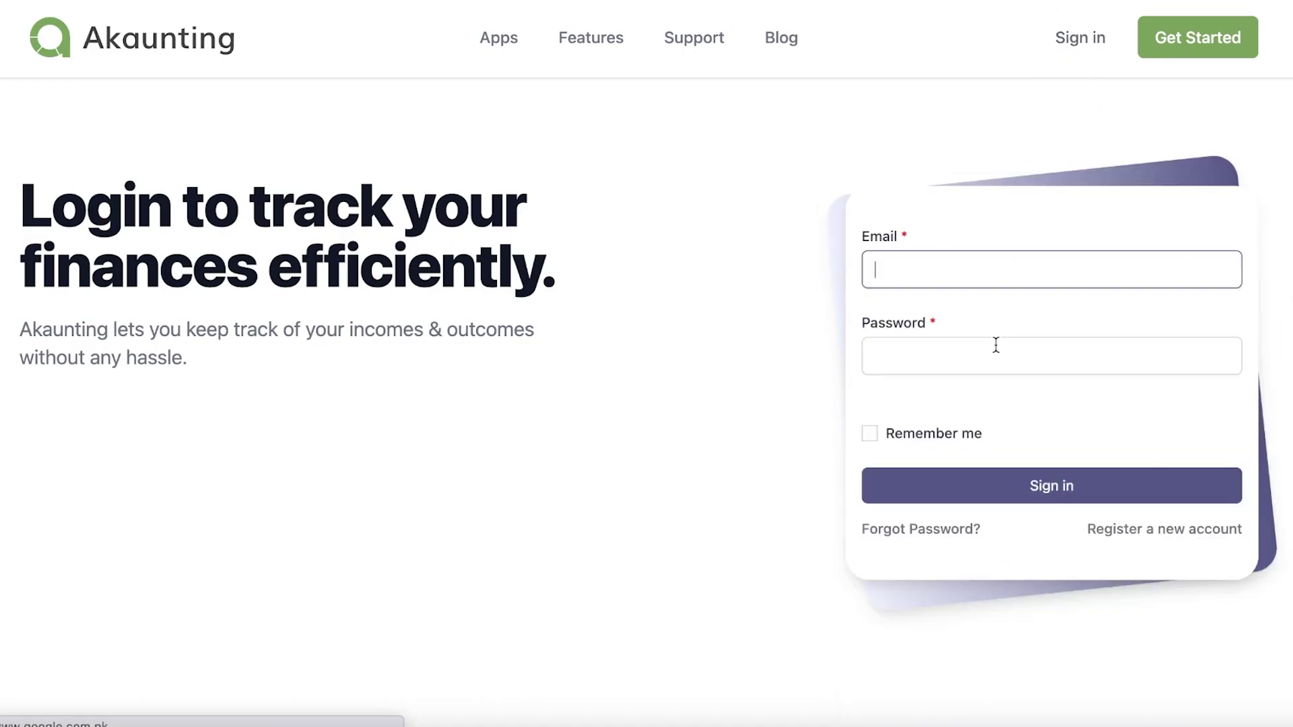
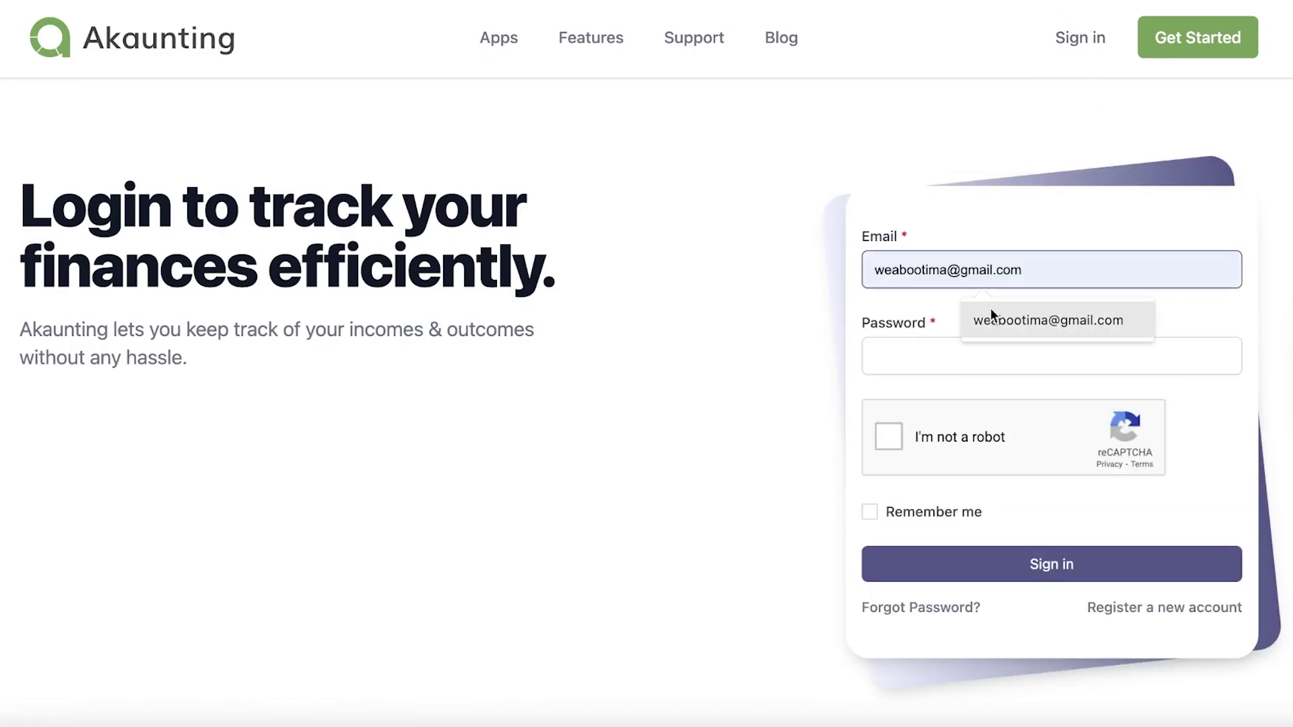
left_click(1044, 330)
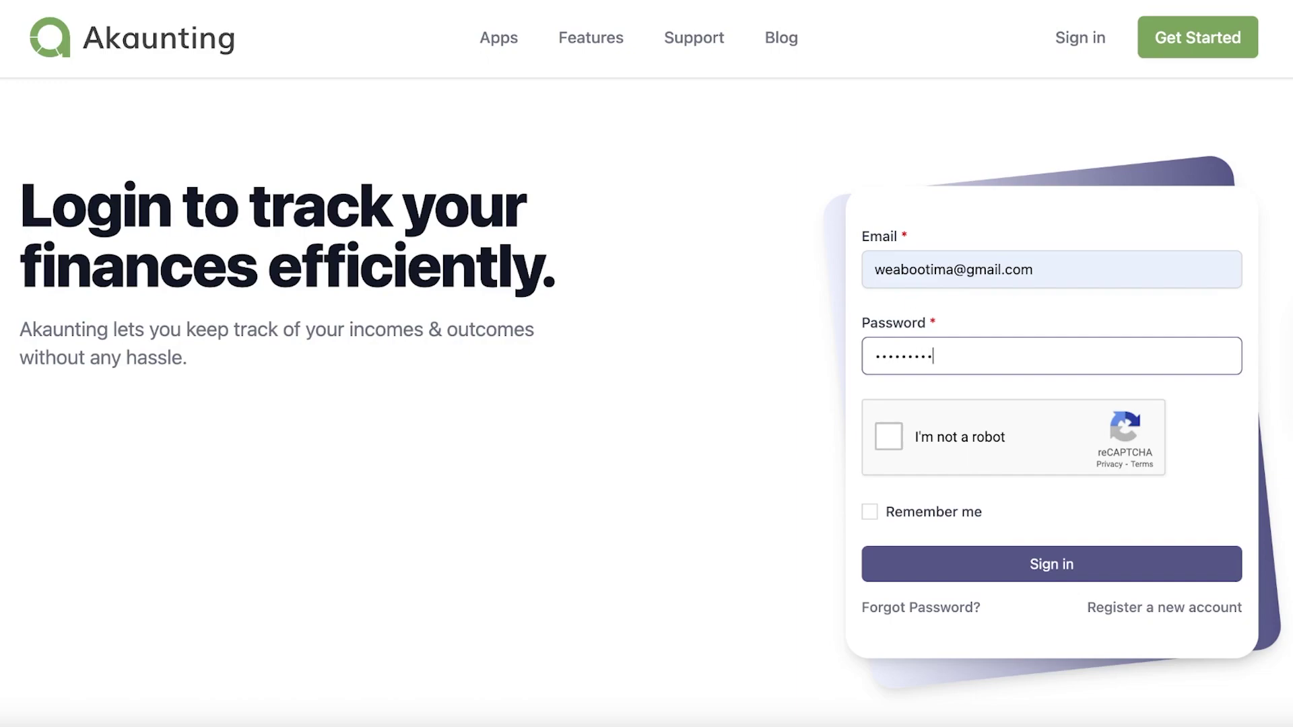
key("Return")
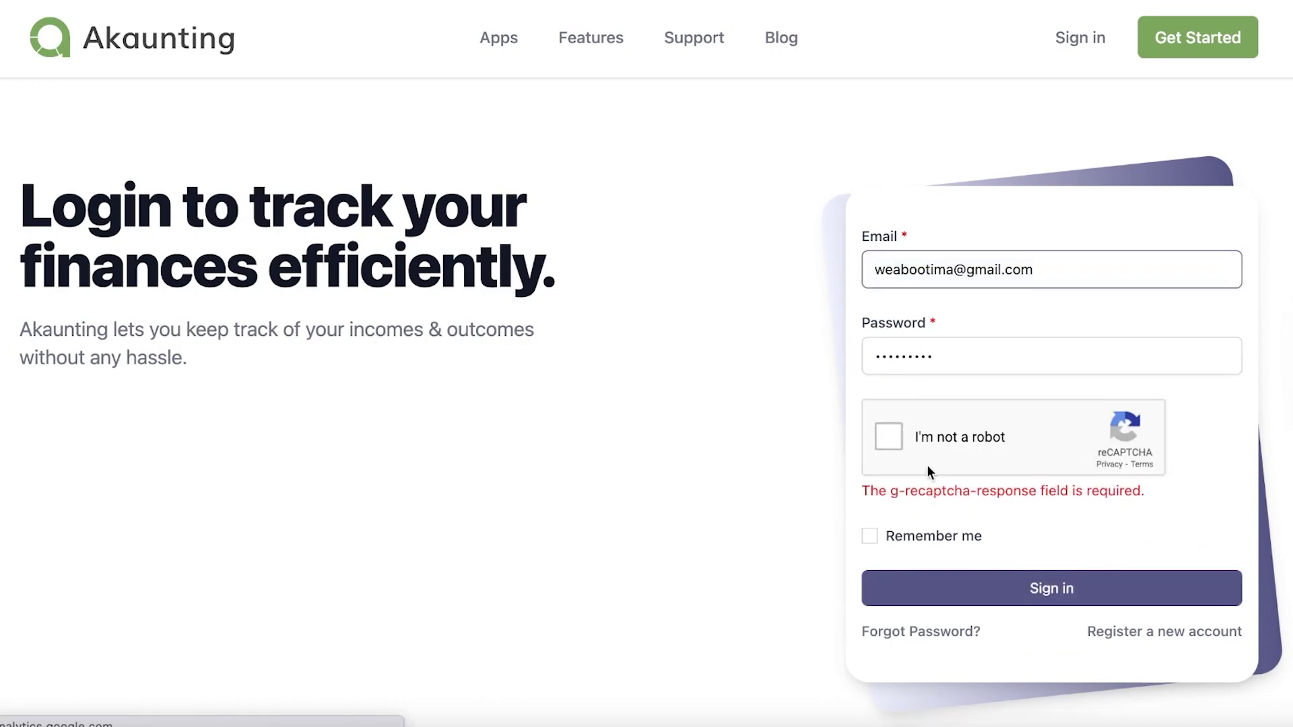
left_click(890, 438)
left_click(918, 536)
left_click(967, 588)
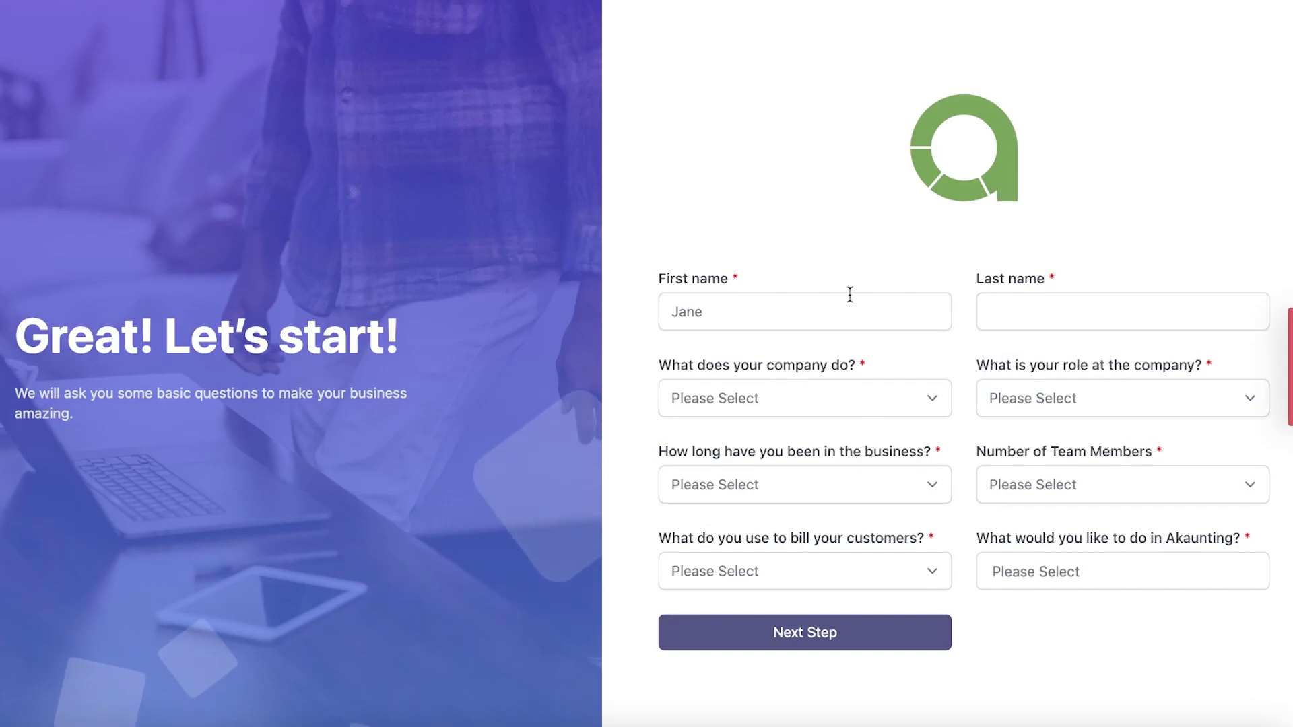
Step: Fill in the first and last name, correcting the mistyped last name
left_click(946, 298)
left_click(984, 307)
type("Dpe")
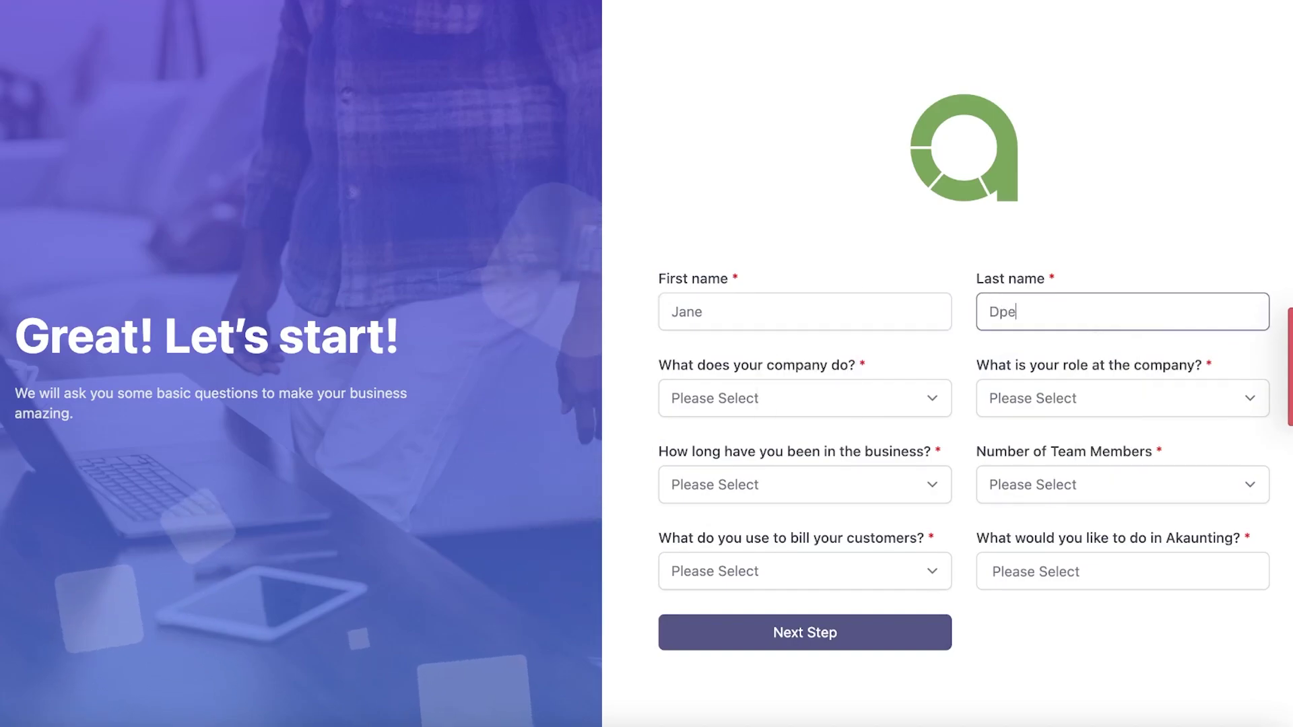
left_click(844, 407)
left_click(1025, 309)
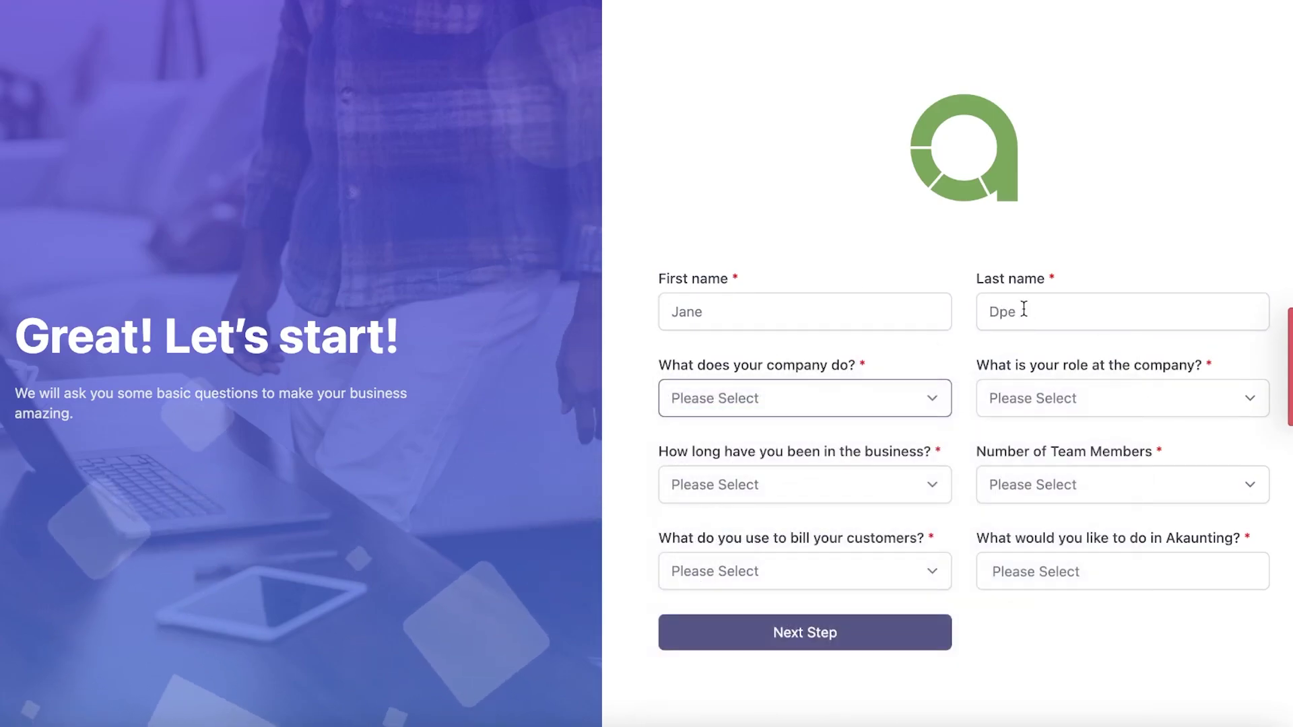
left_click(1027, 306)
key("BackSpace")
key("BackSpace")
type("oe")
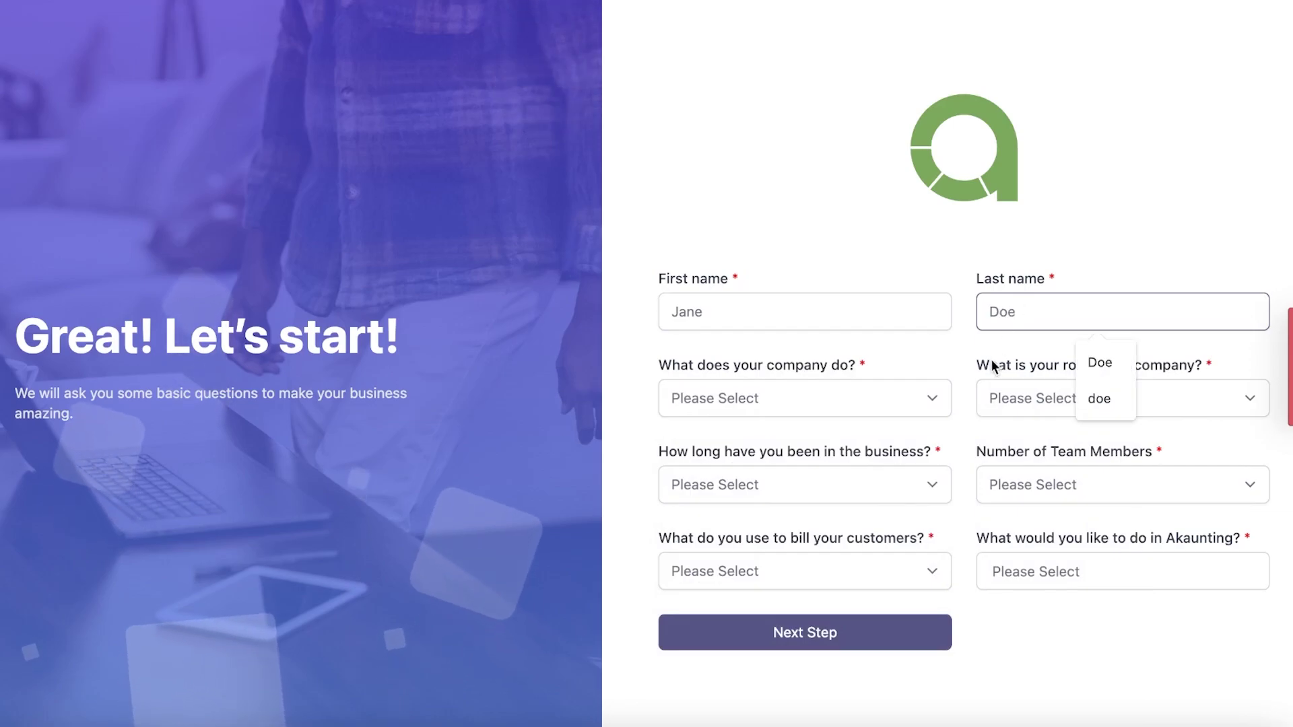
Step: Choose Food Services, CEO / CFO / COO, 1-2 years, 5 to 9 members and Pen & paper
left_click(868, 384)
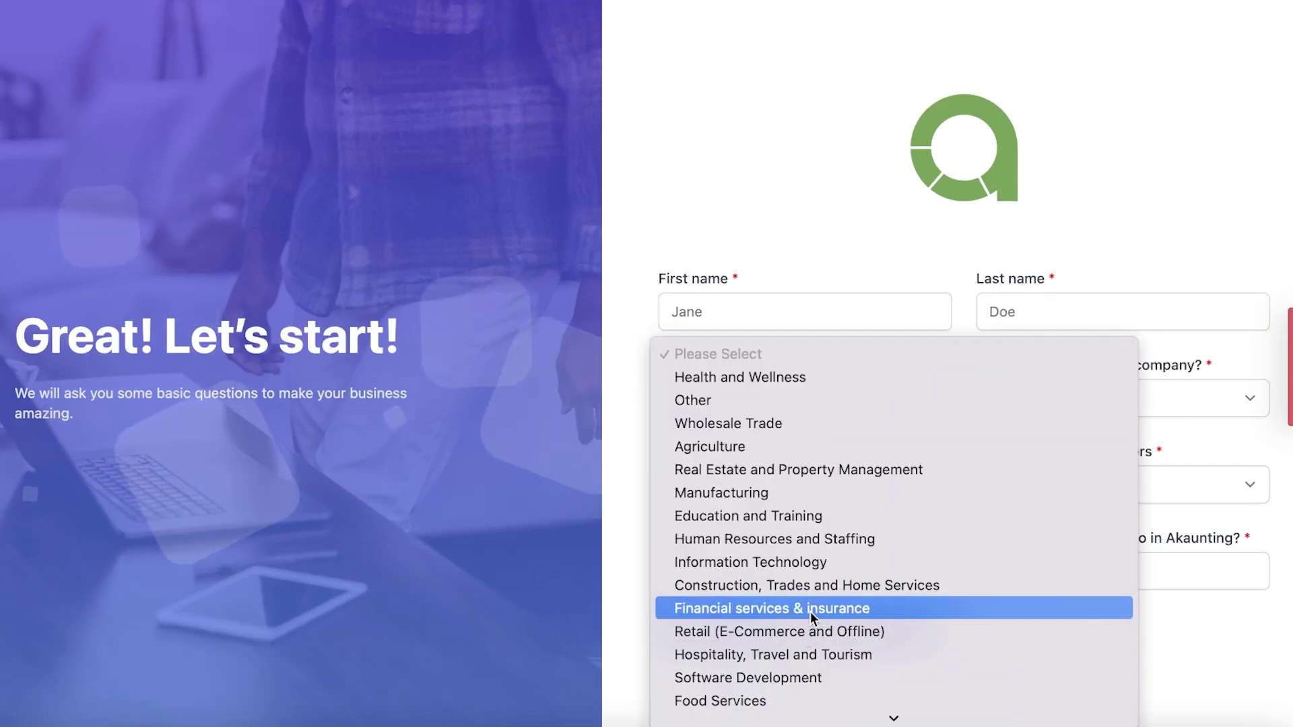
left_click(753, 698)
left_click(1074, 399)
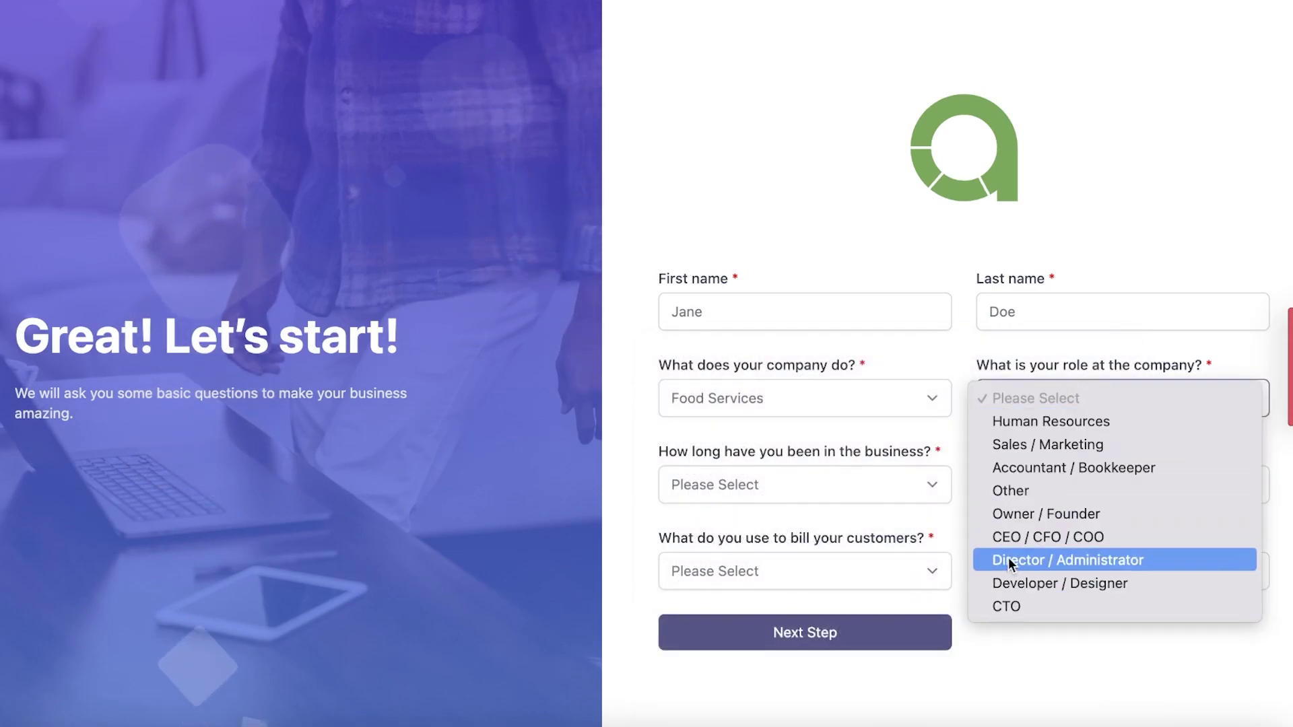
left_click(1017, 537)
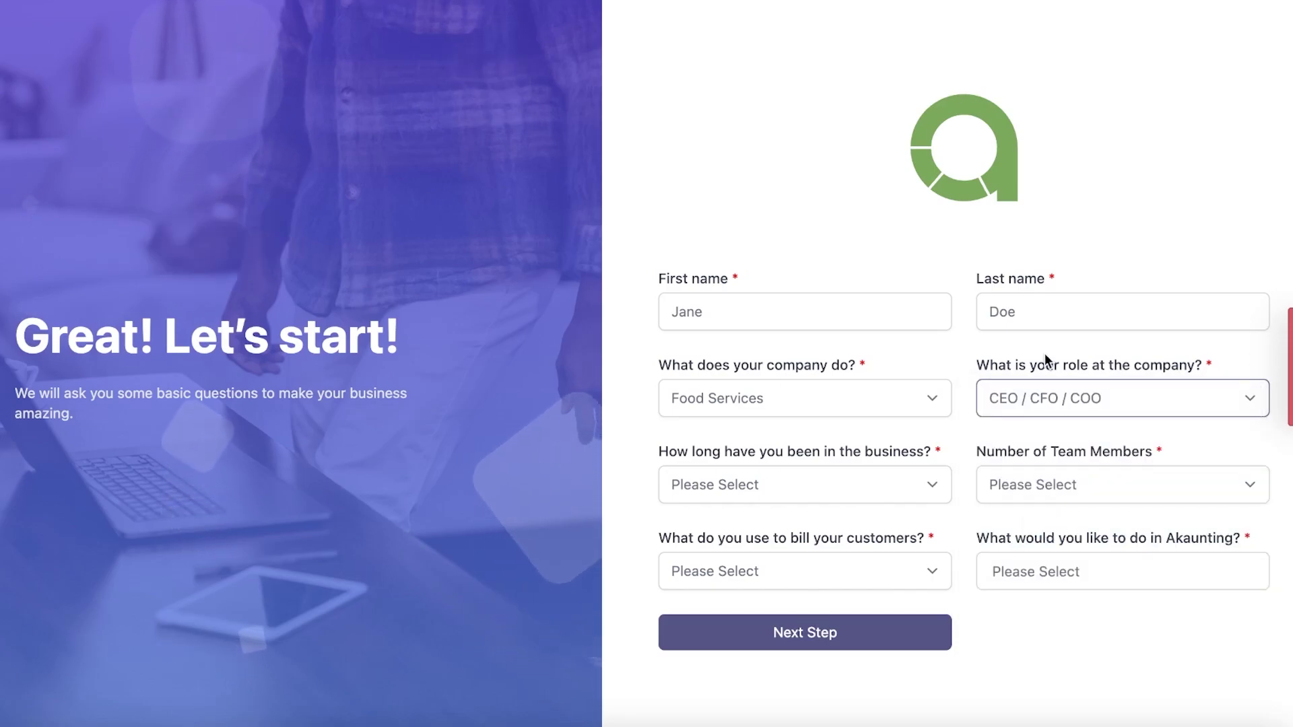
left_click(788, 500)
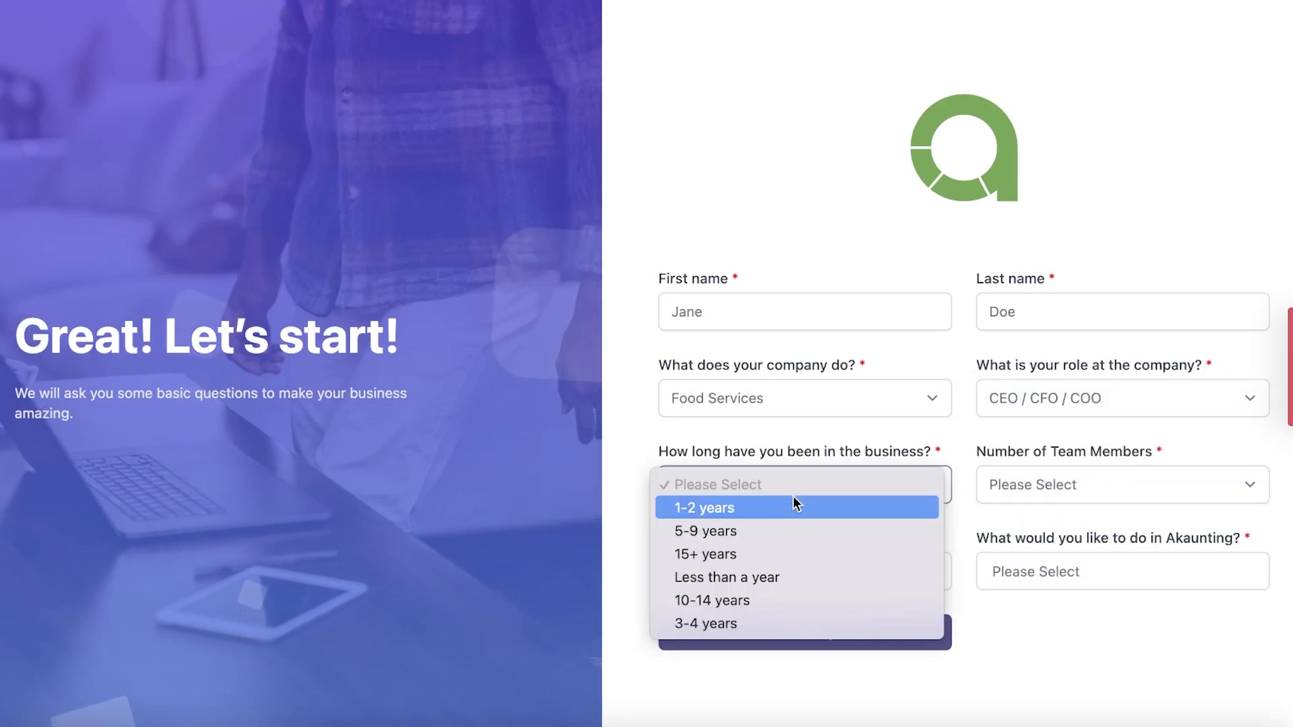
left_click(744, 507)
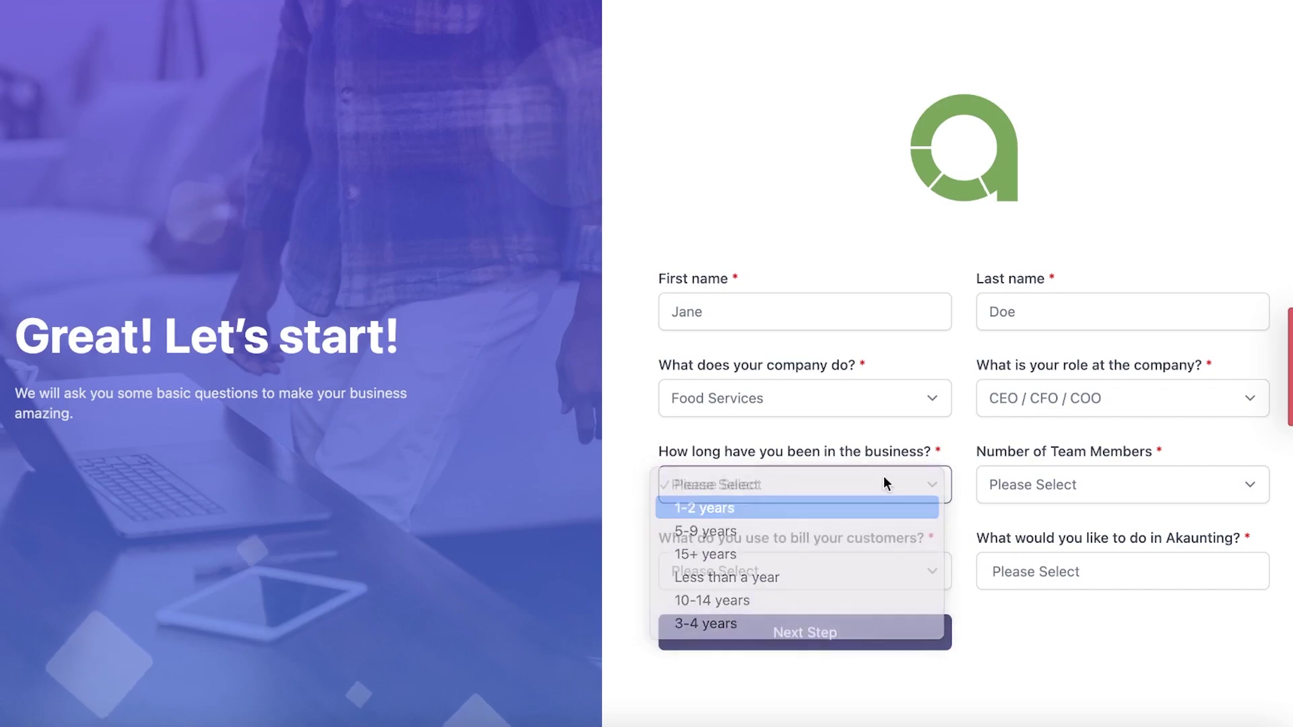
left_click(1129, 475)
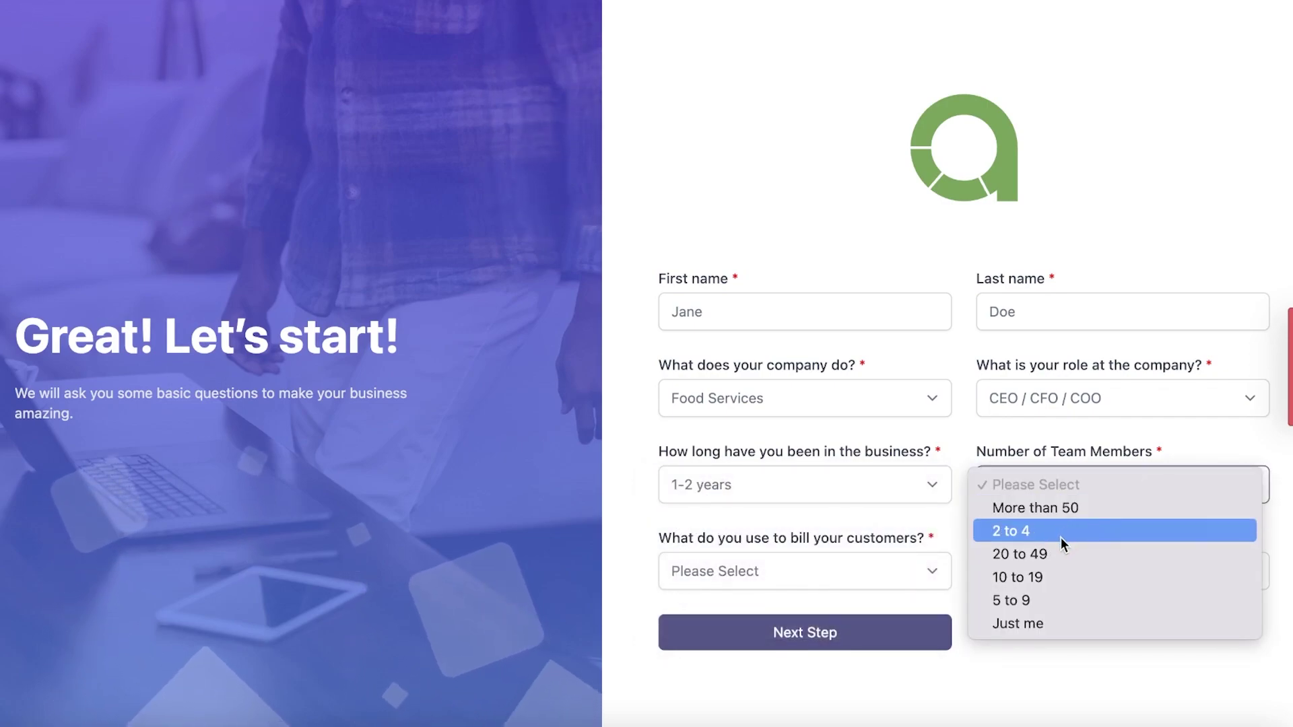
key("Escape")
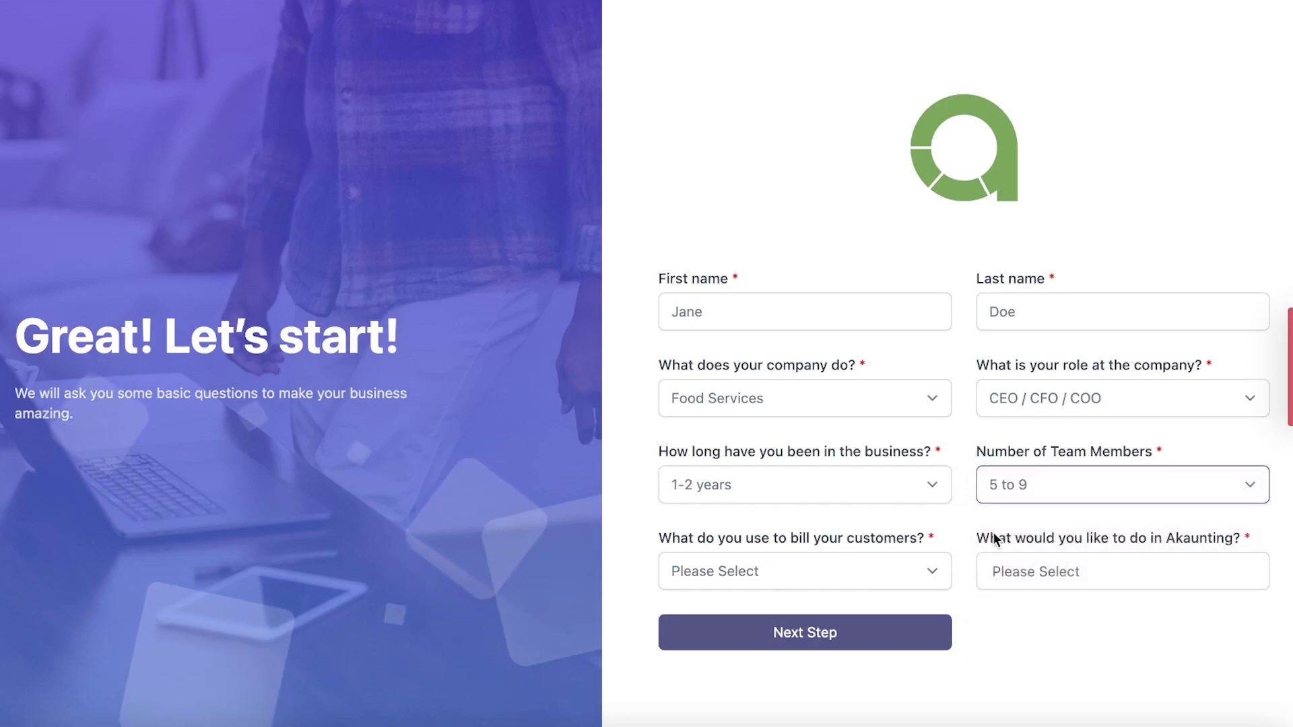
left_click(910, 559)
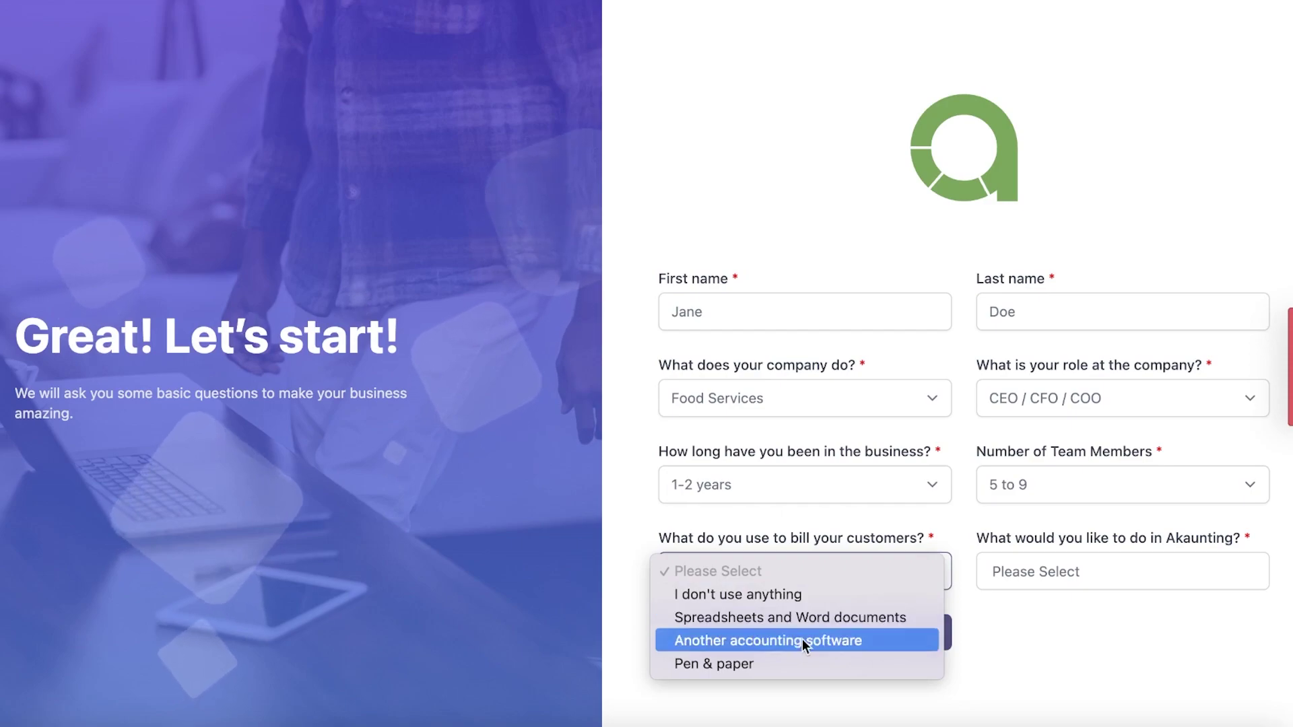
left_click(774, 663)
Step: Add the goals Pay your employees, Send and track invoices, and Organize your expenses
left_click(1105, 582)
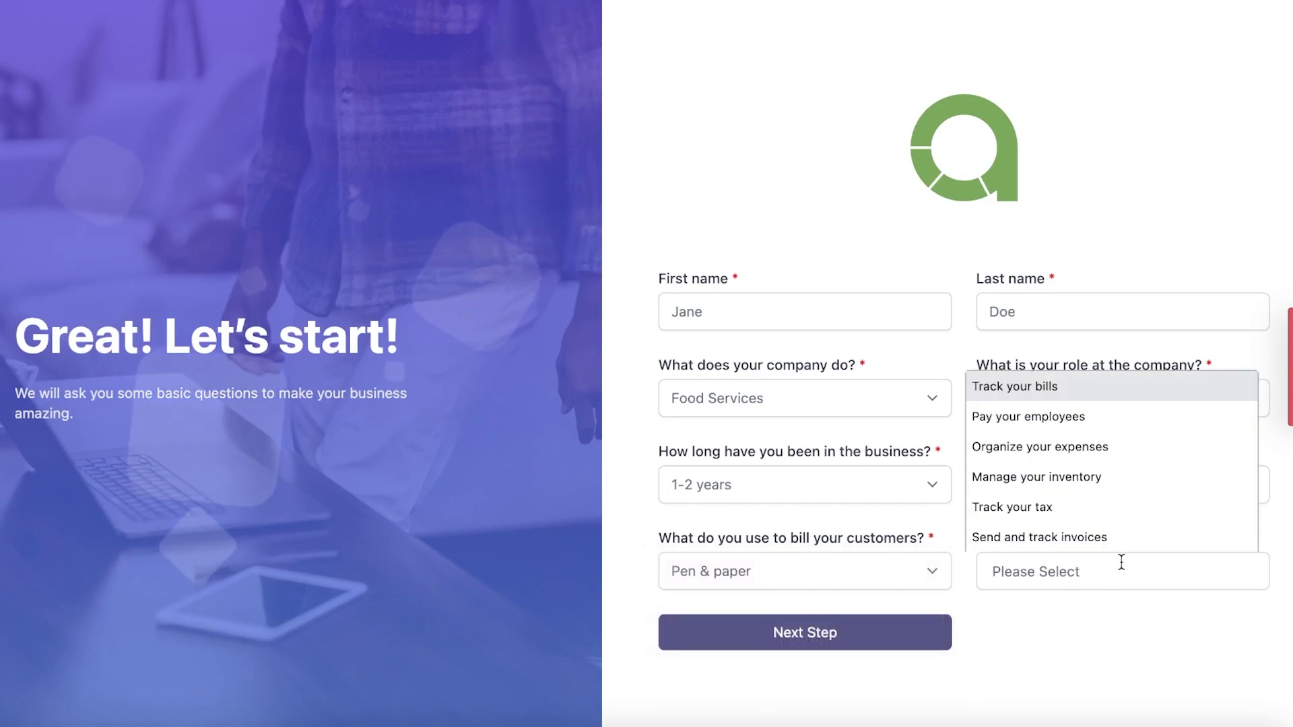
left_click(1118, 605)
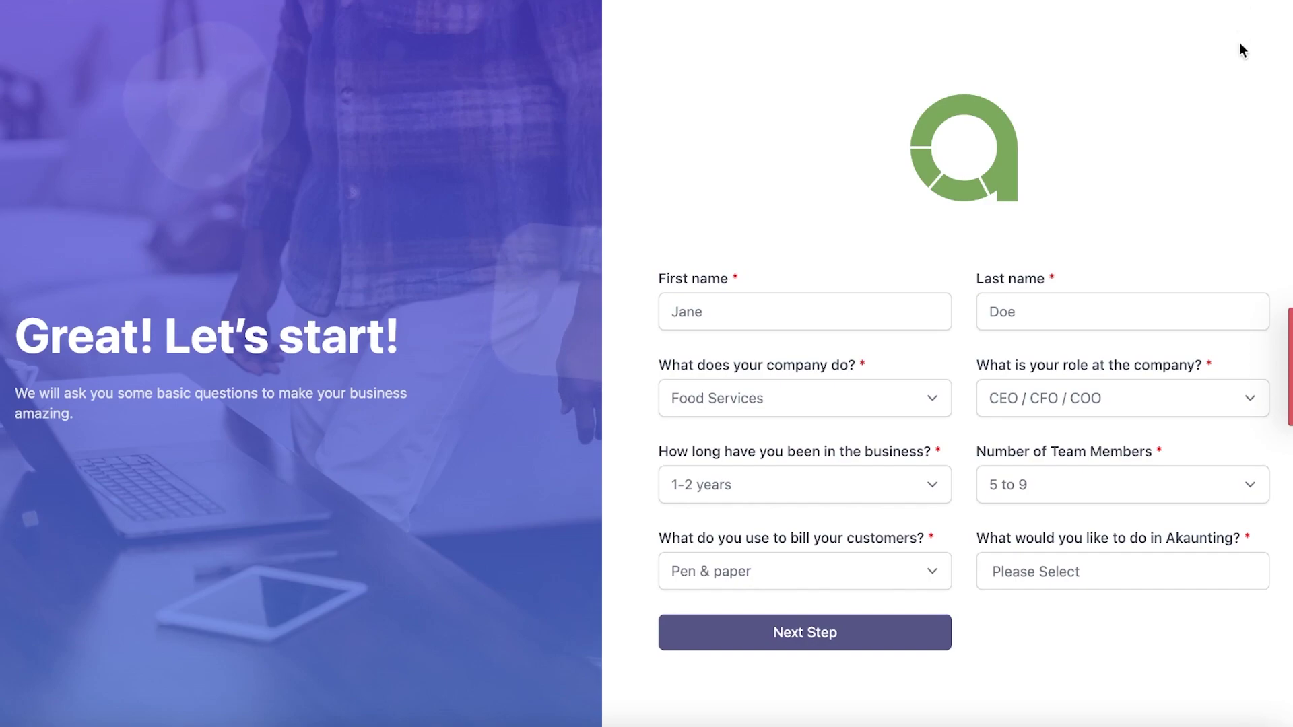
left_click(1086, 570)
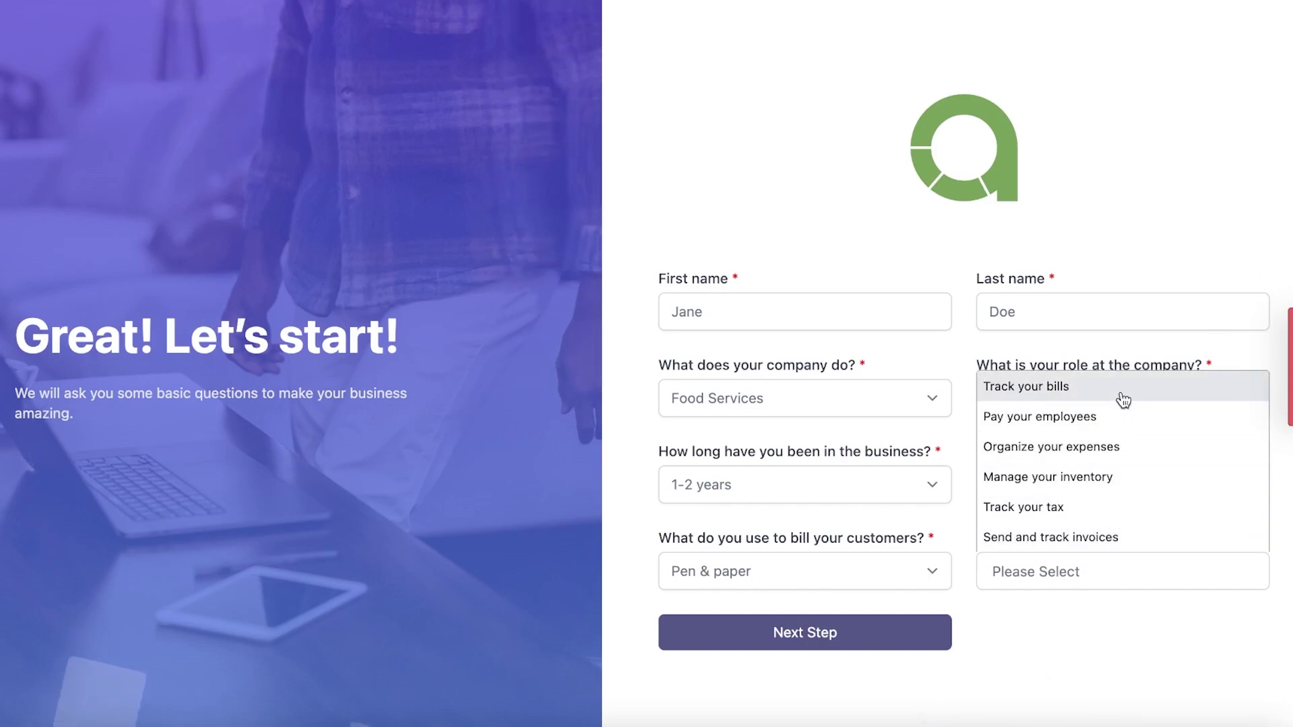
left_click(1128, 412)
left_click(1077, 584)
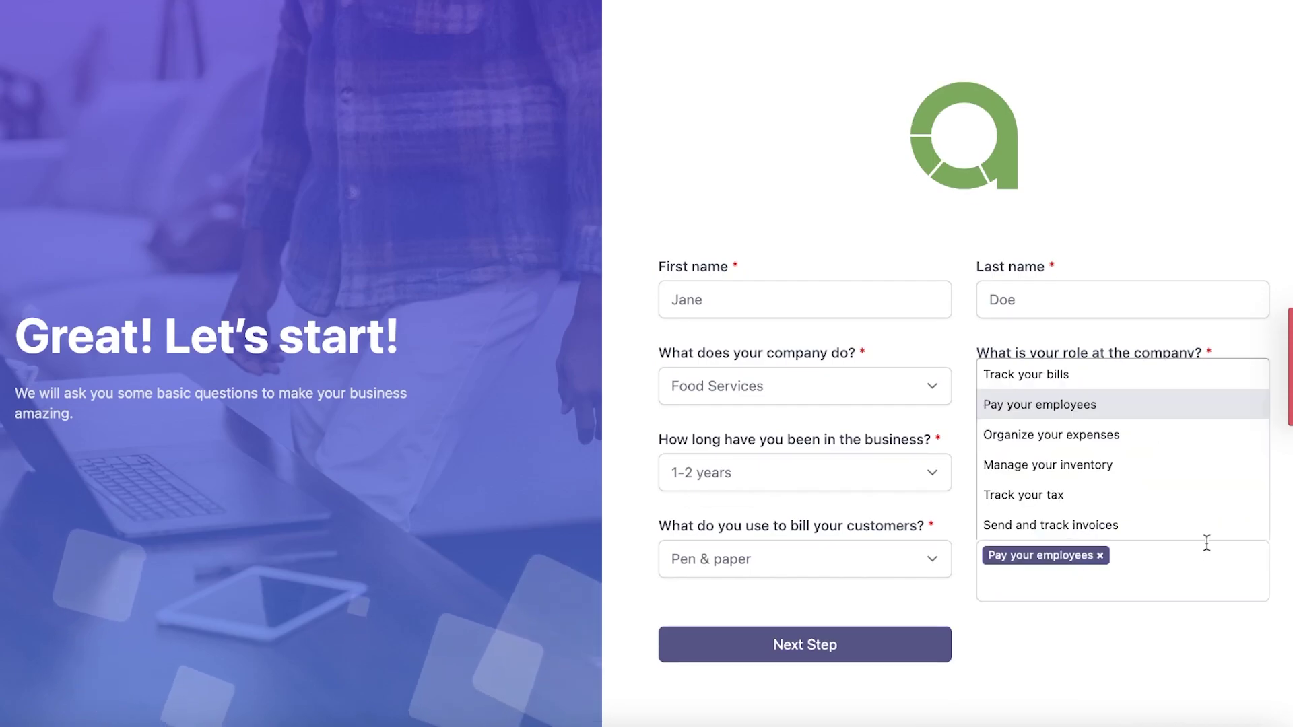
left_click(1103, 532)
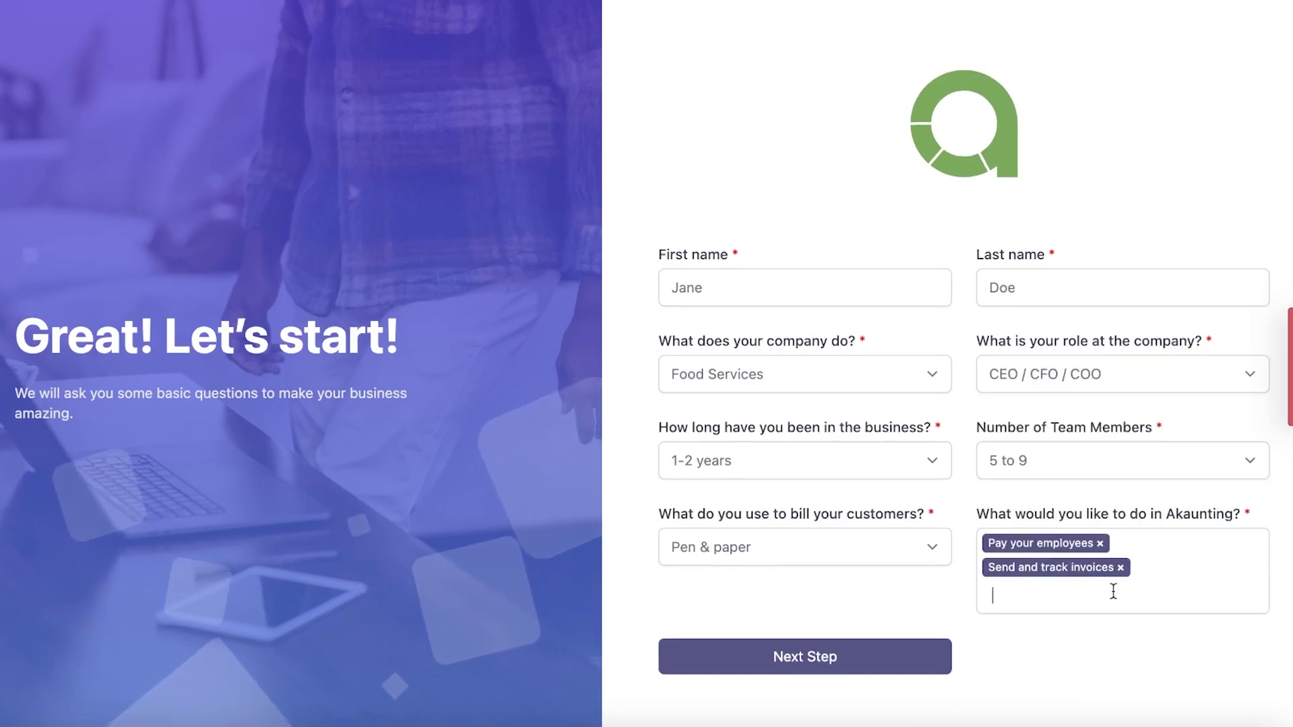
left_click(1161, 589)
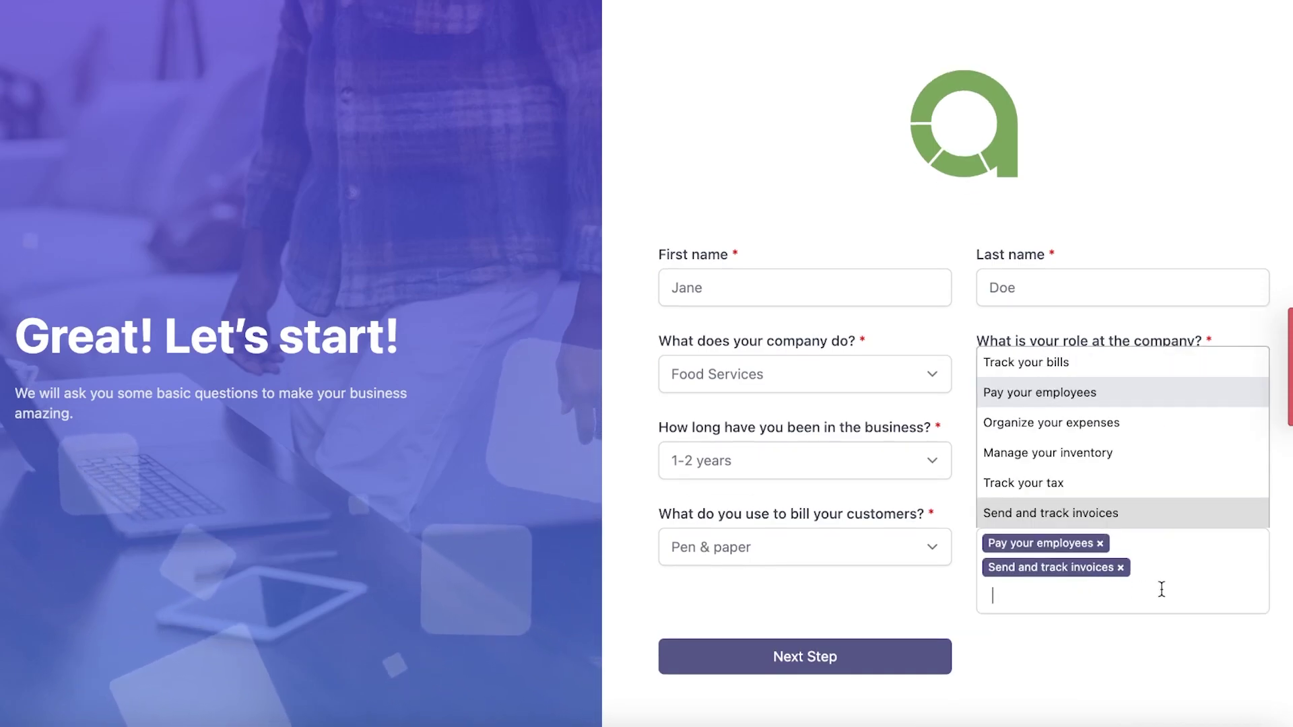
left_click(1172, 424)
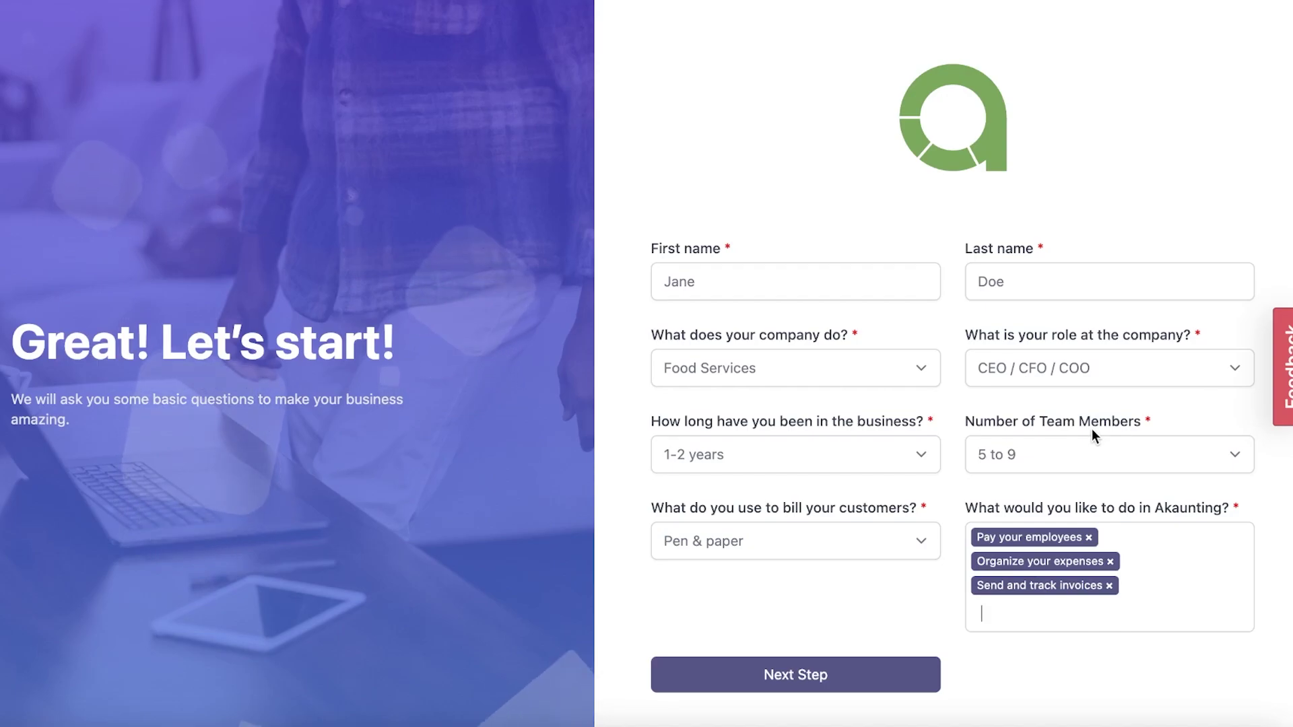
Step: Create the company 'Burger TIme' with the default USD currency and United States
left_click(778, 681)
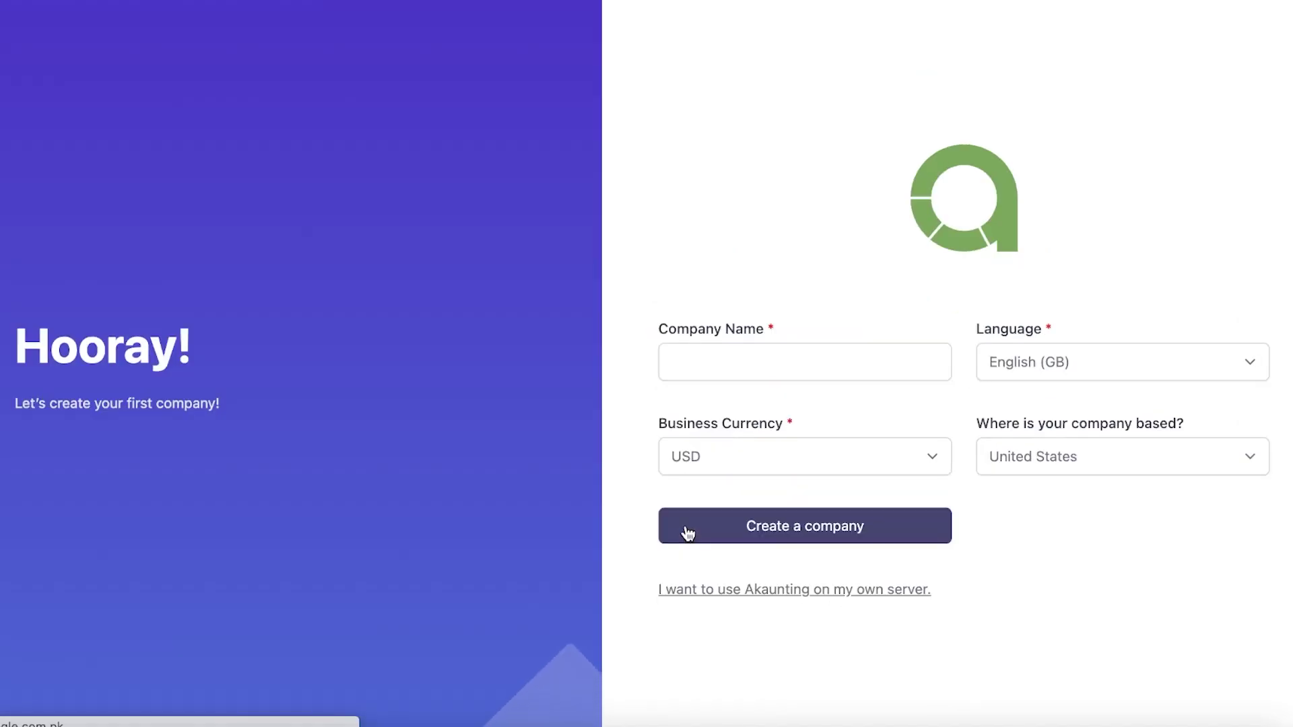
left_click(743, 370)
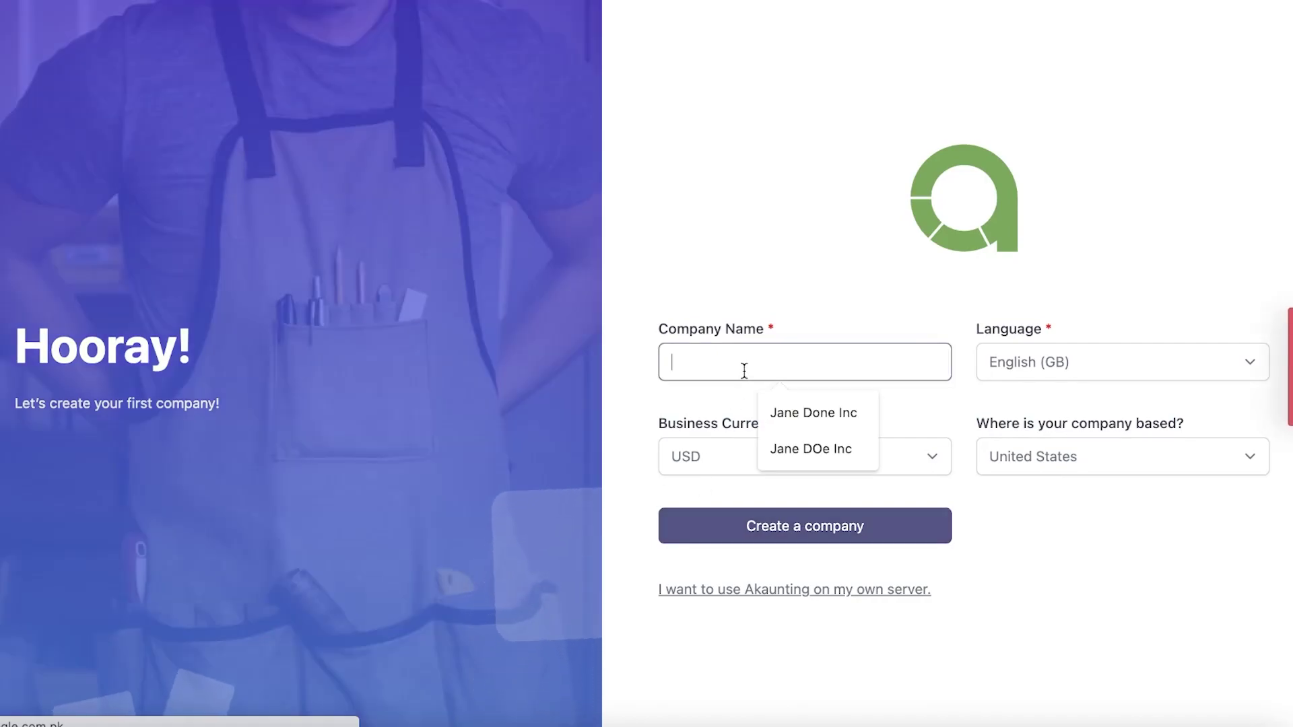
type("Burf")
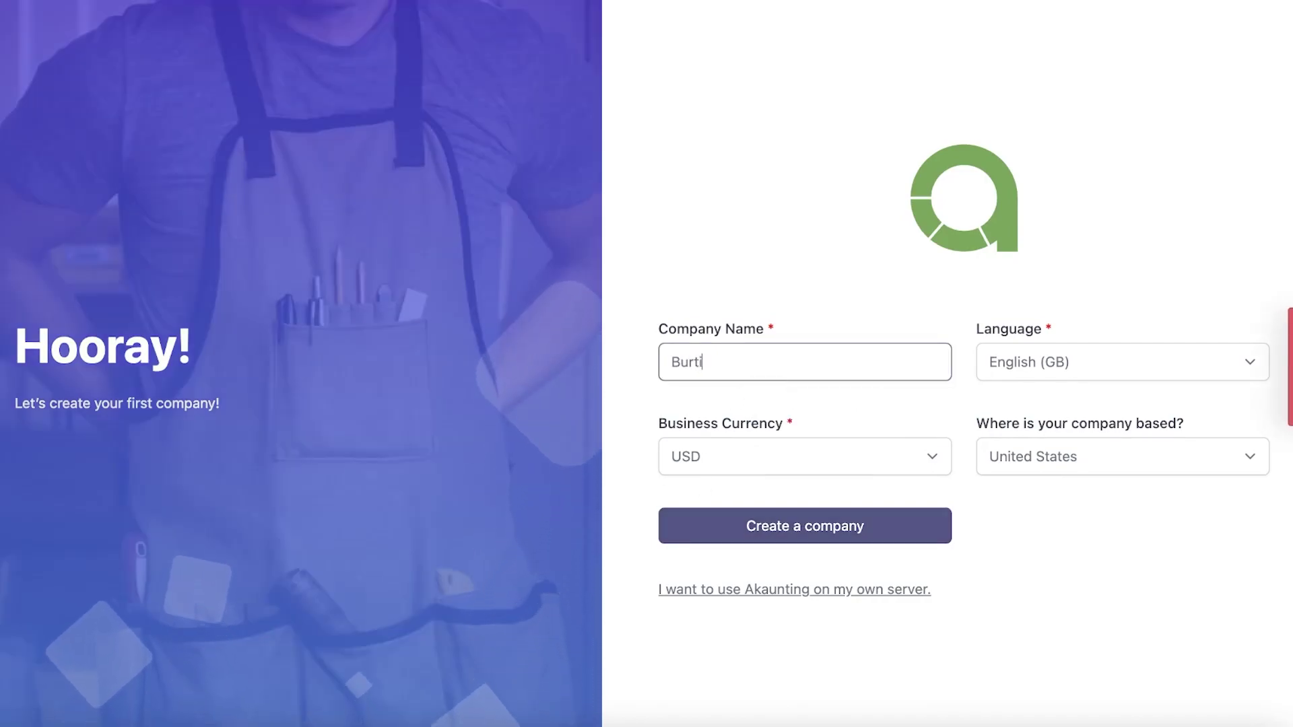
key("BackSpace")
type("ger TIme")
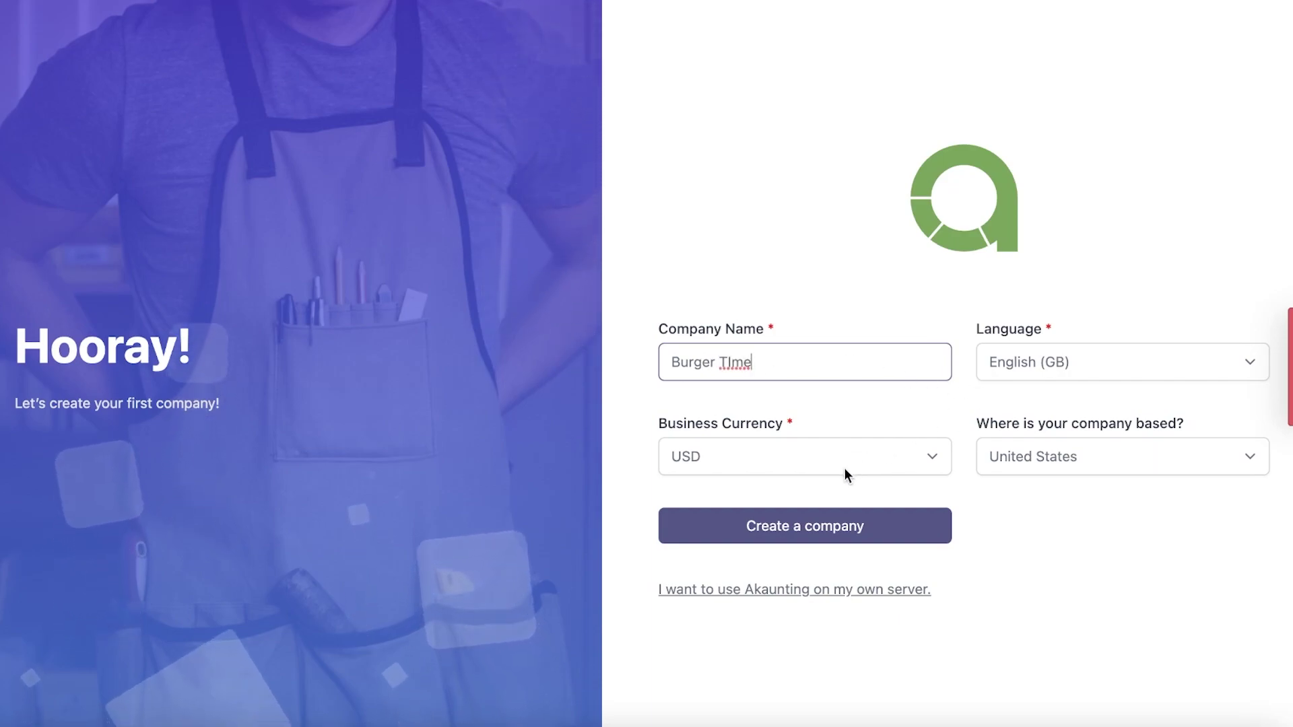
left_click(807, 527)
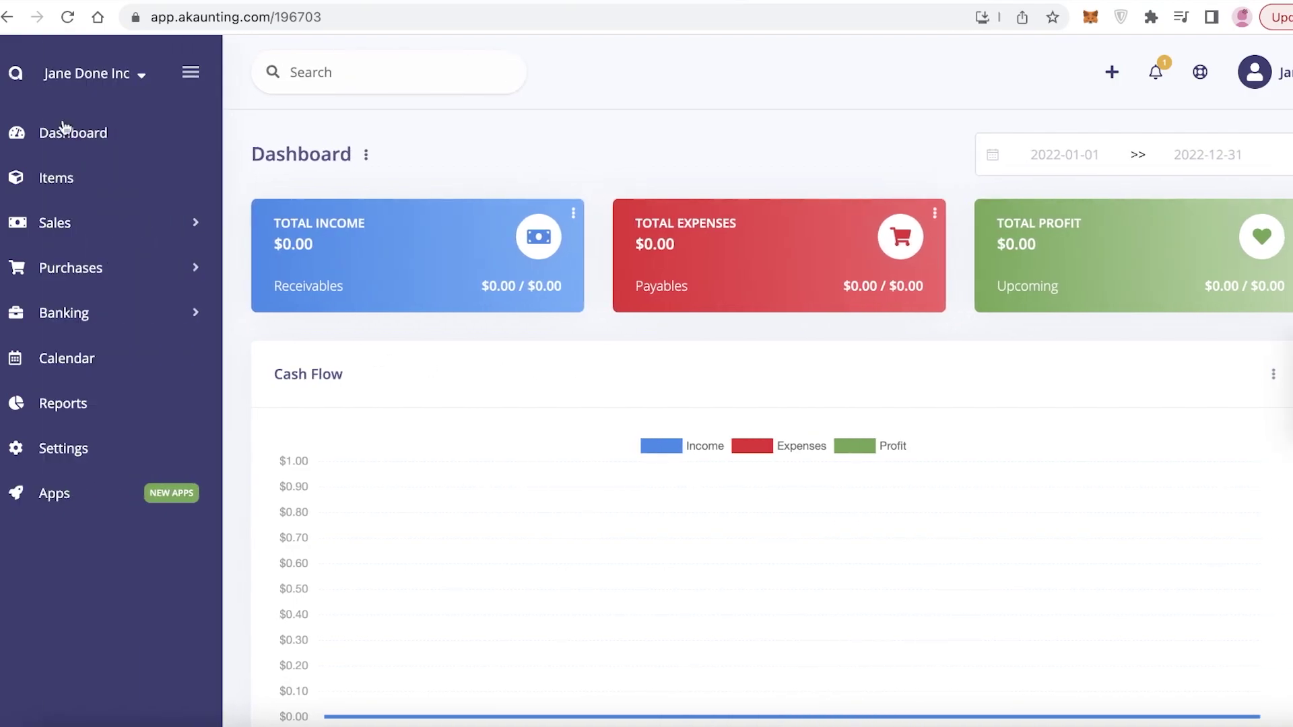
Step: Switch the active company to Burger TIme
left_click(44, 75)
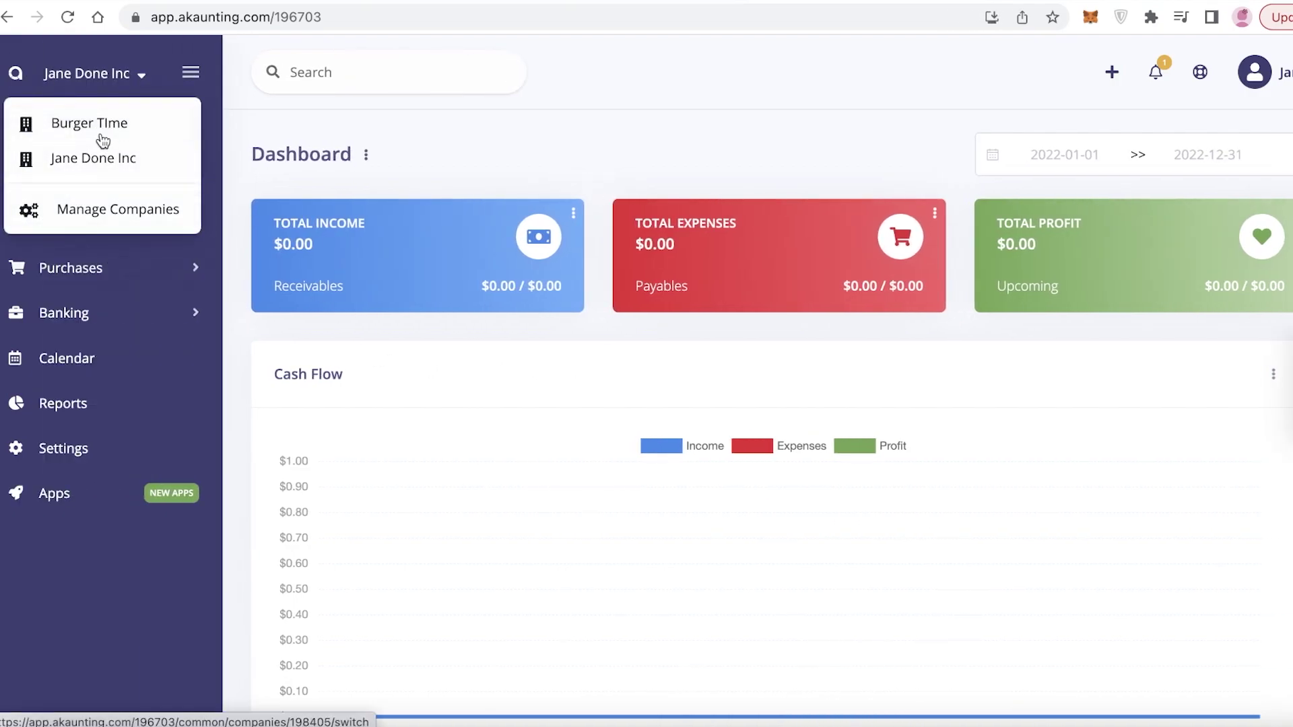
left_click(102, 140)
left_click(111, 83)
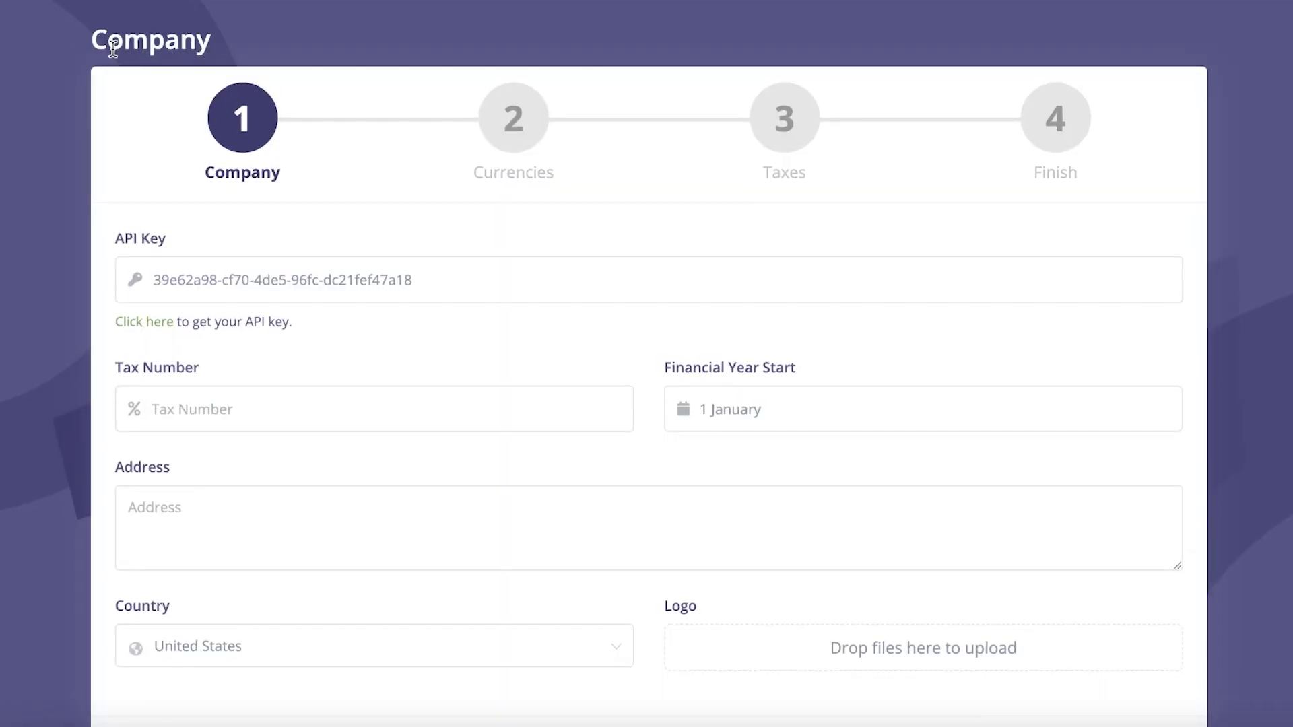
Step: Step through the setup wizard, skipping company details and passing the currencies and taxes steps
scroll(213, 156, "down", 2)
scroll(768, 349, "up", 1)
scroll(1034, 614, "down", 1)
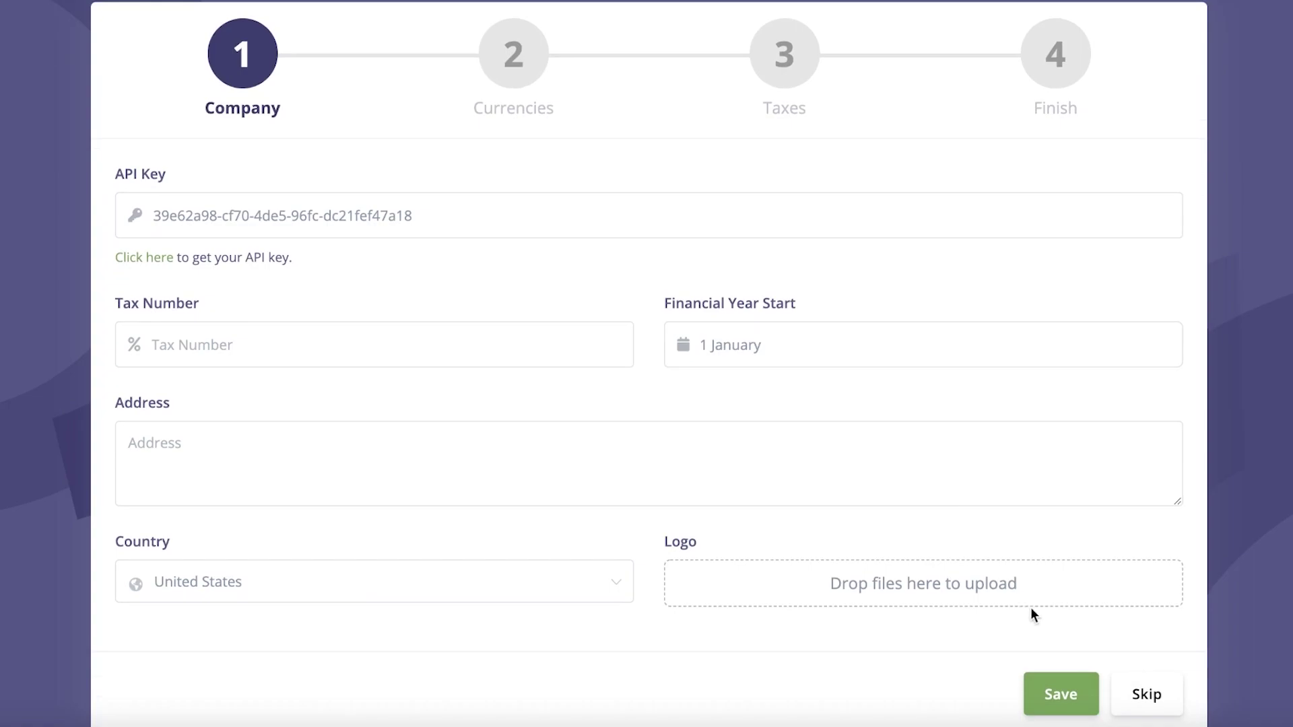
left_click(1166, 686)
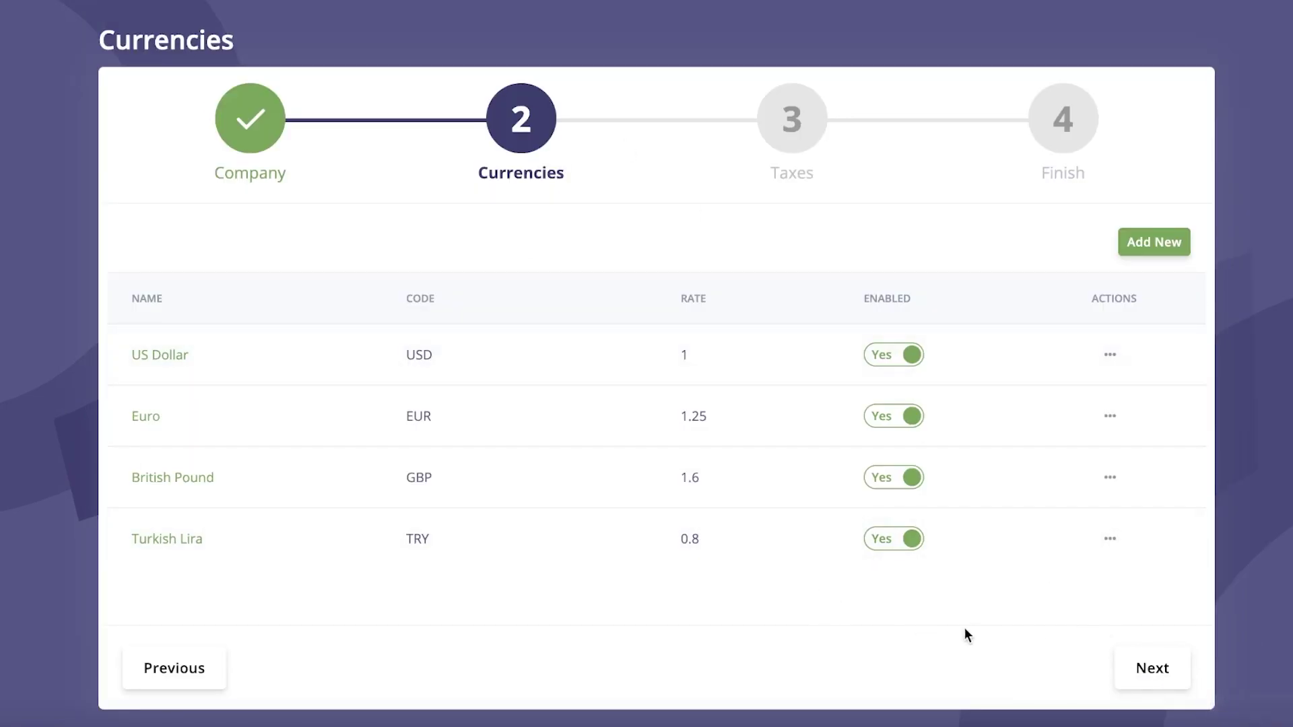
left_click(1143, 663)
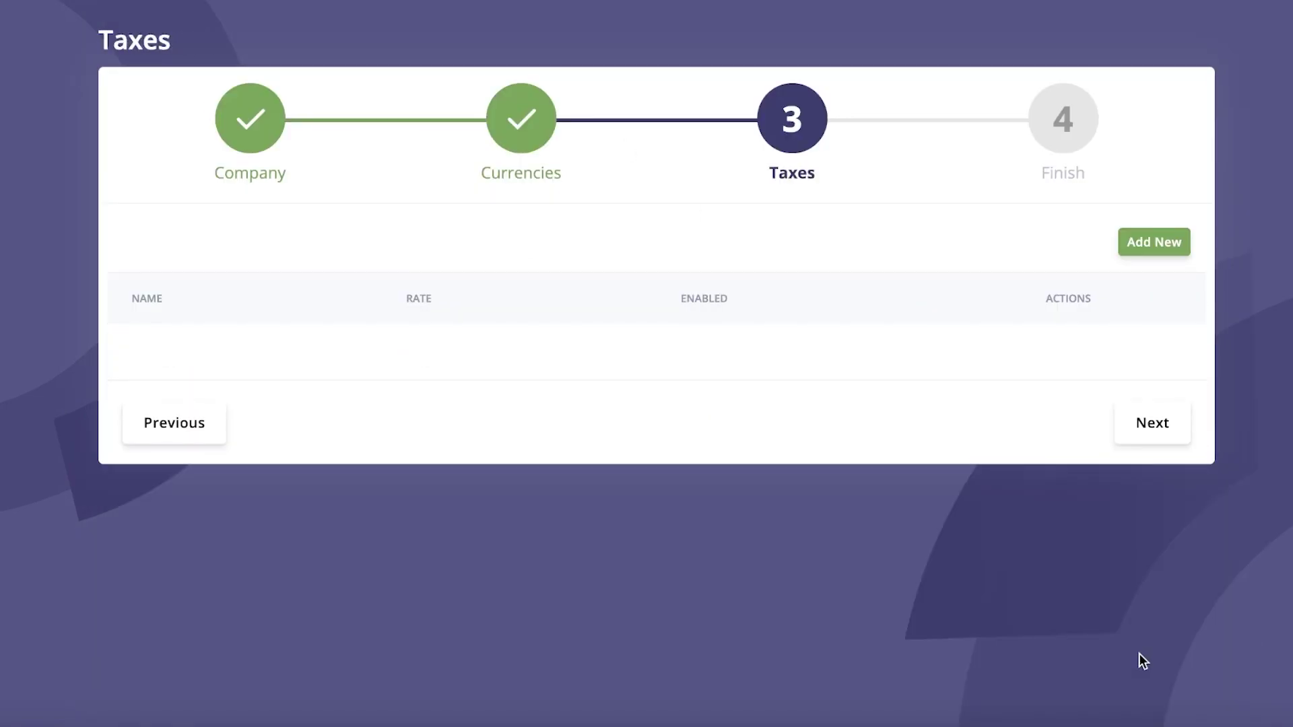
left_click(1150, 426)
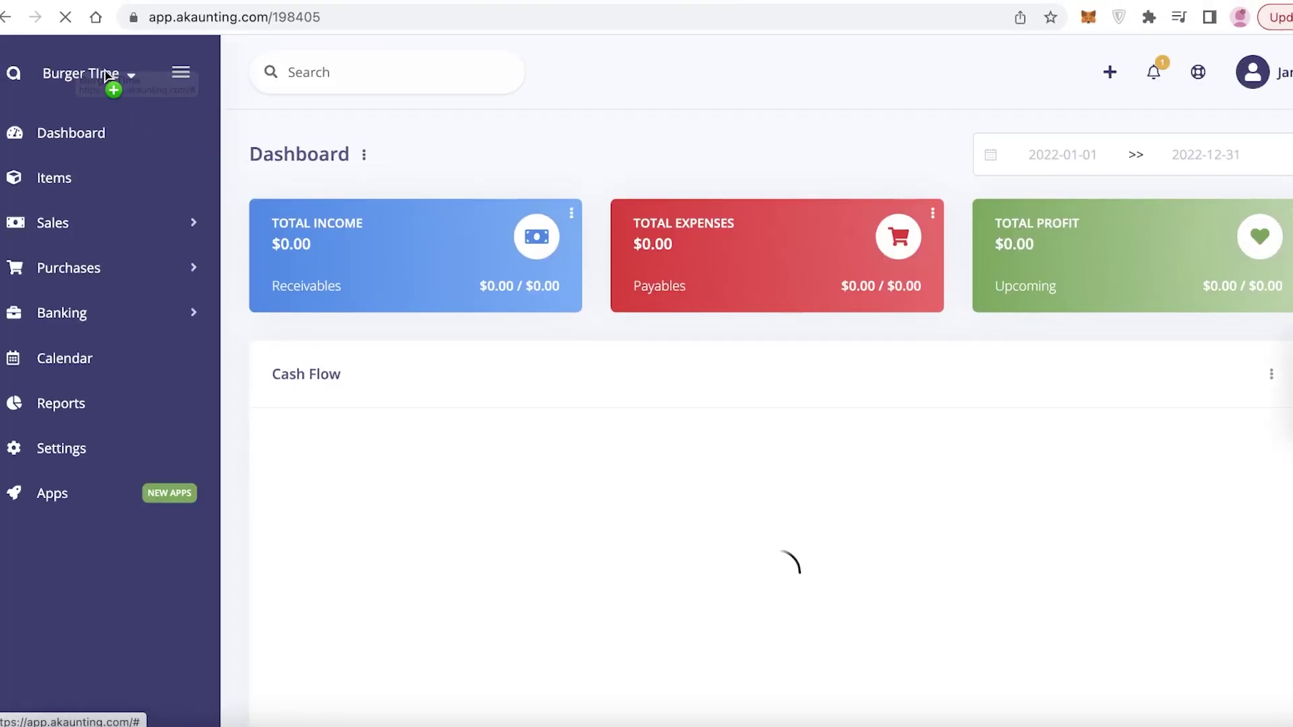
left_click(92, 75)
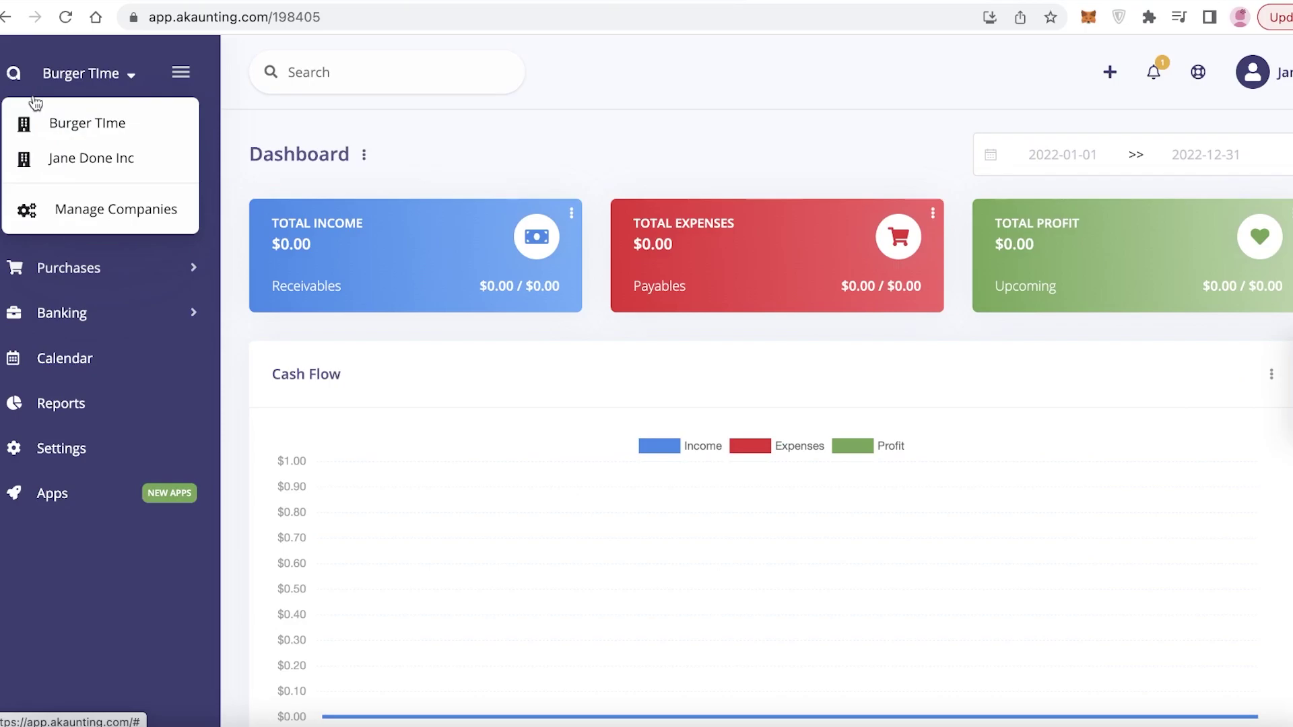
left_click(131, 78)
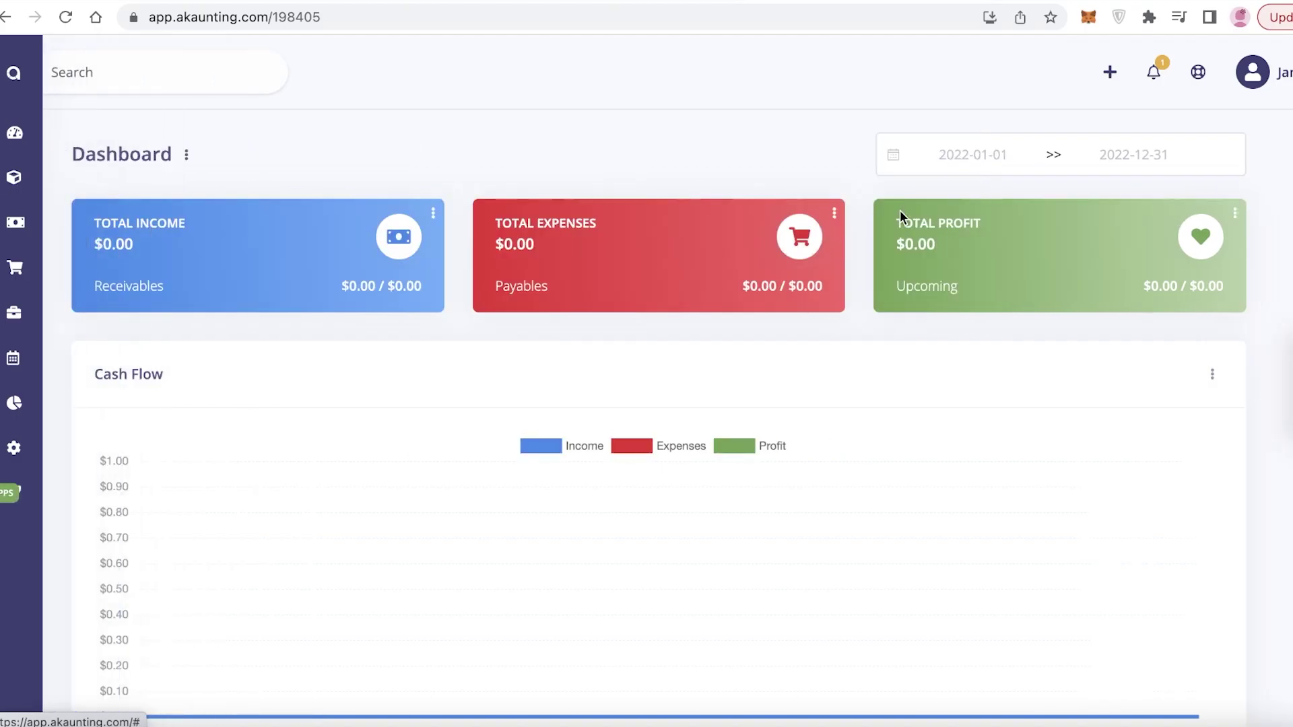
scroll(900, 212, "down", 2)
scroll(900, 215, "up", 2)
scroll(588, 223, "down", 3)
scroll(572, 231, "up", 3)
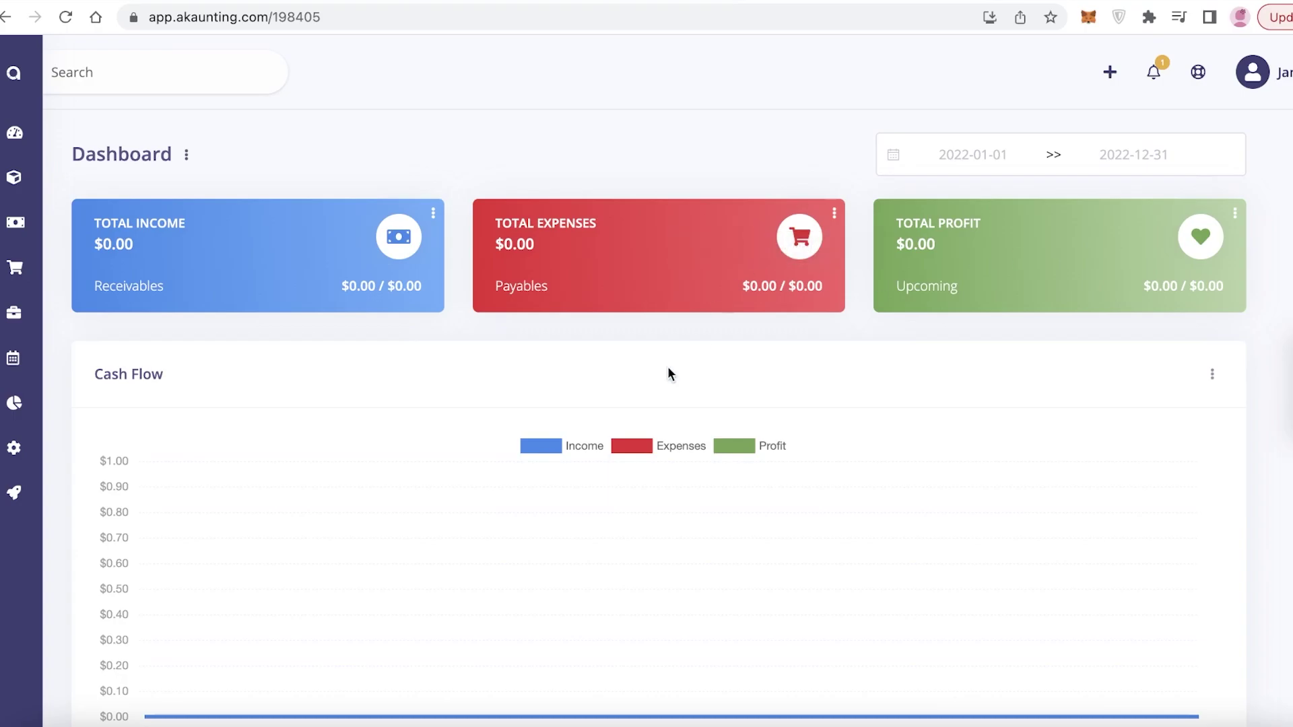
scroll(1153, 288, "down", 5)
scroll(1153, 287, "down", 3)
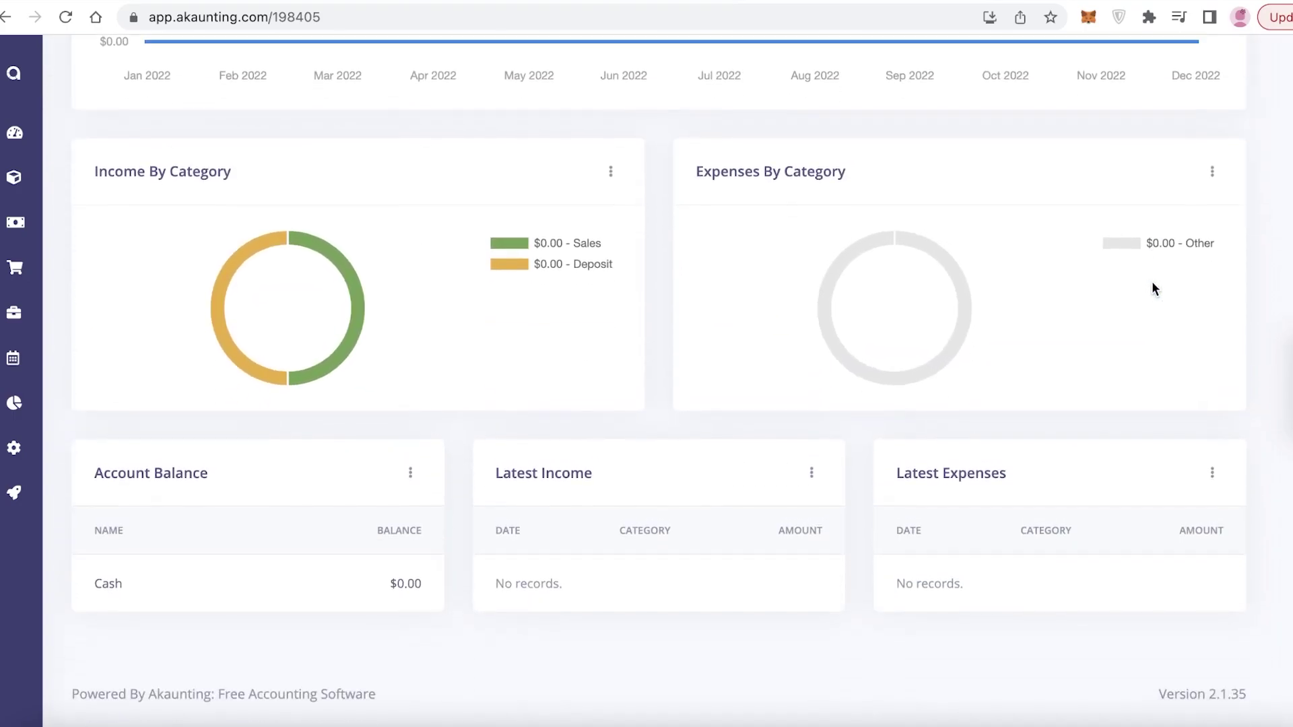
scroll(1151, 287, "up", 6)
scroll(816, 230, "down", 5)
mouse_move(231, 396)
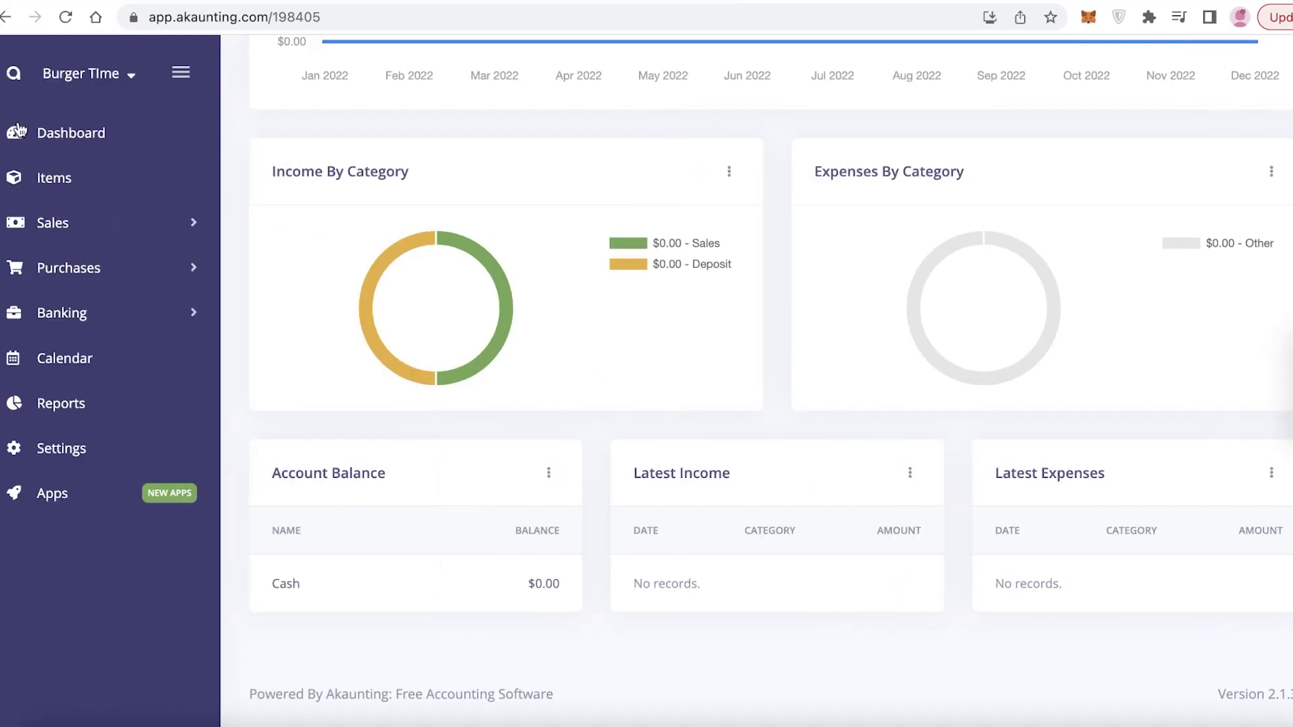
Step: Start a new item in Items and name it Meat Drumsticks
left_click(29, 168)
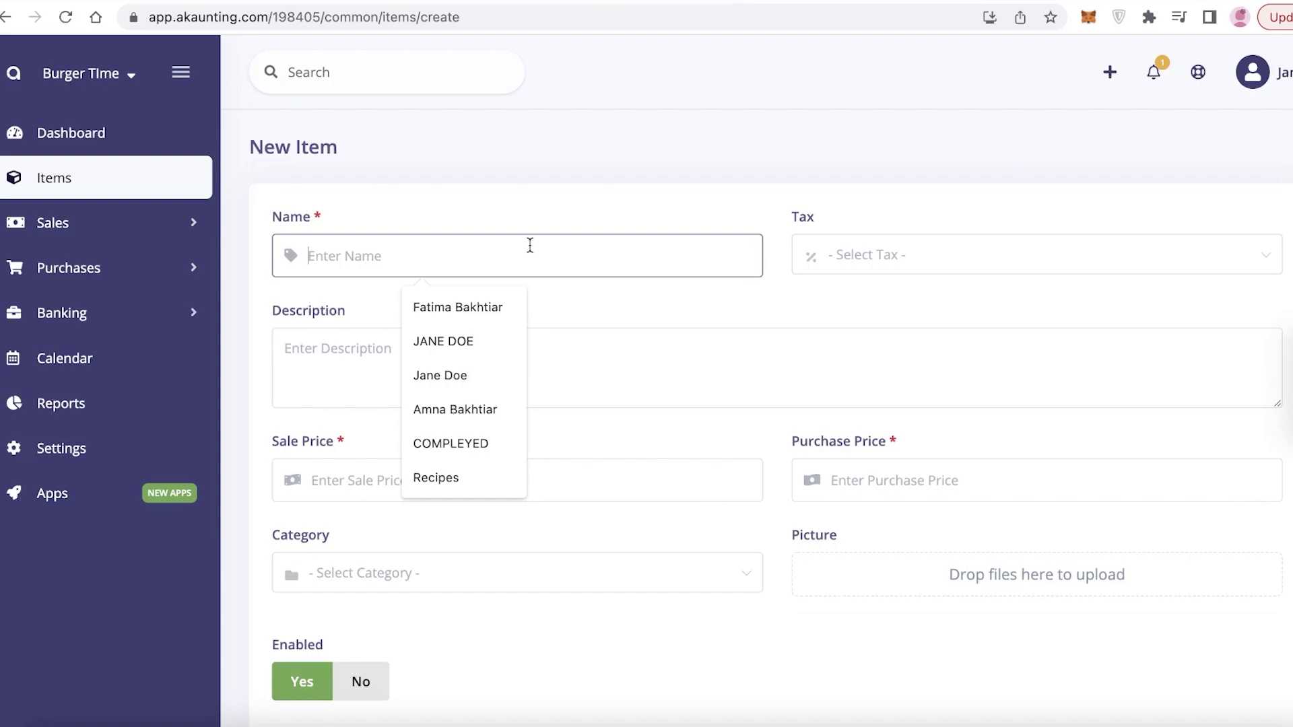
type("Meat")
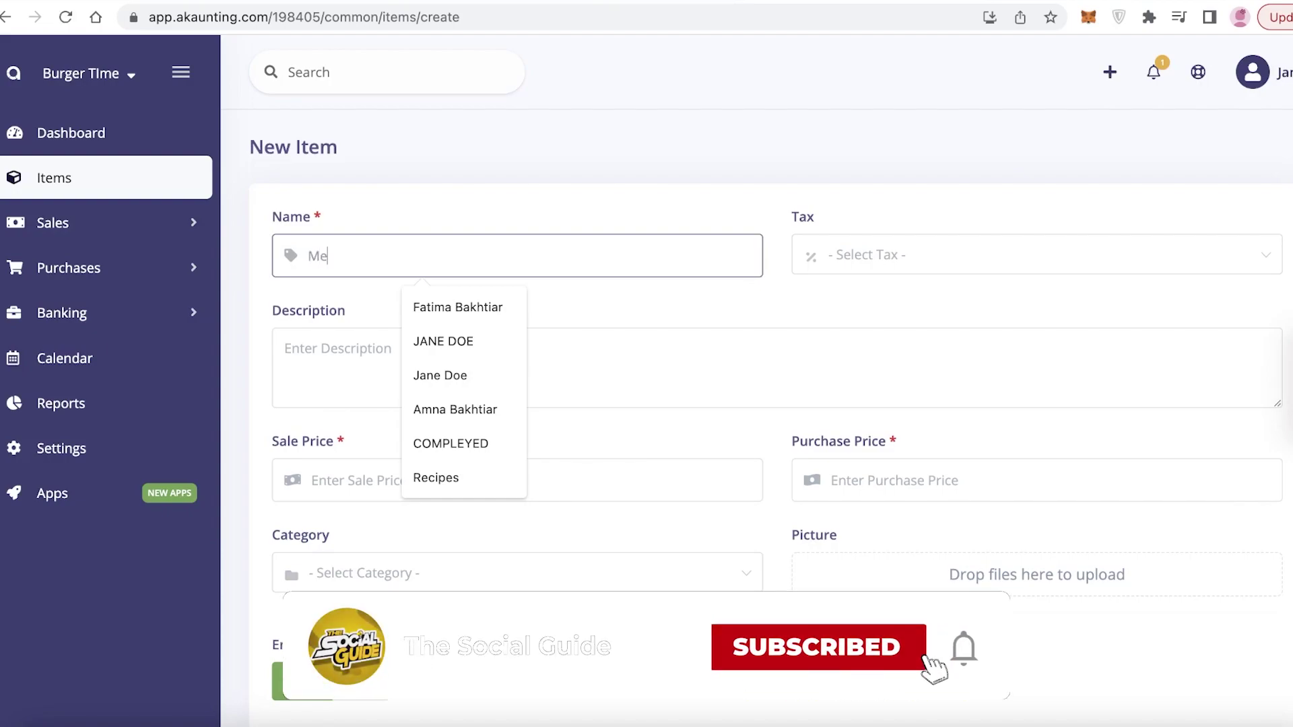
left_click(838, 256)
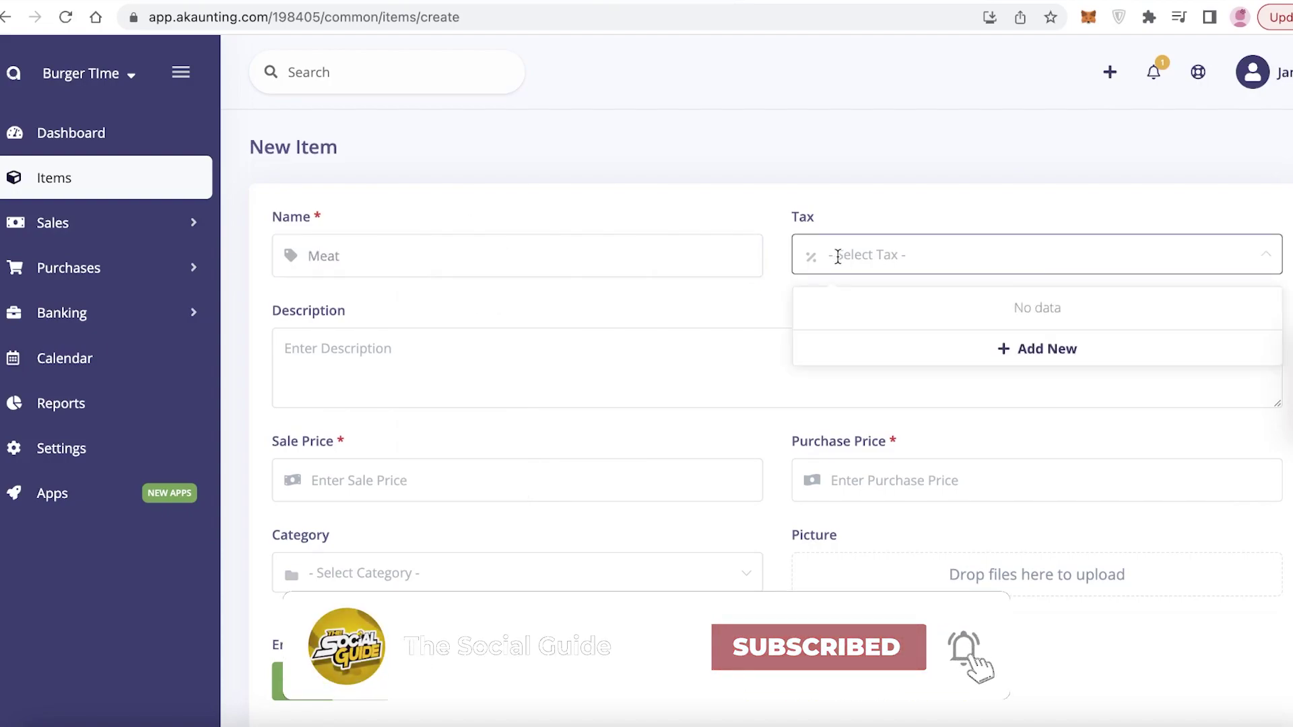
left_click(649, 323)
left_click(557, 352)
scroll(557, 337, "down", 3)
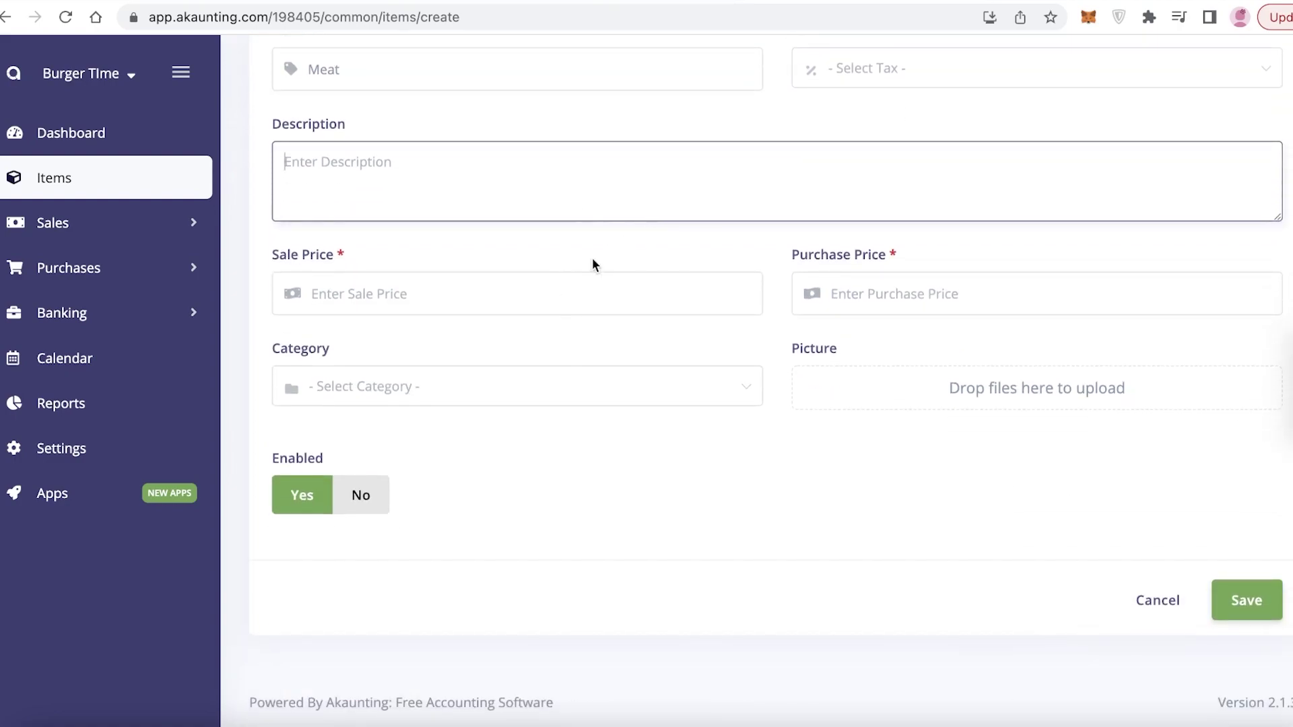
left_click(532, 286)
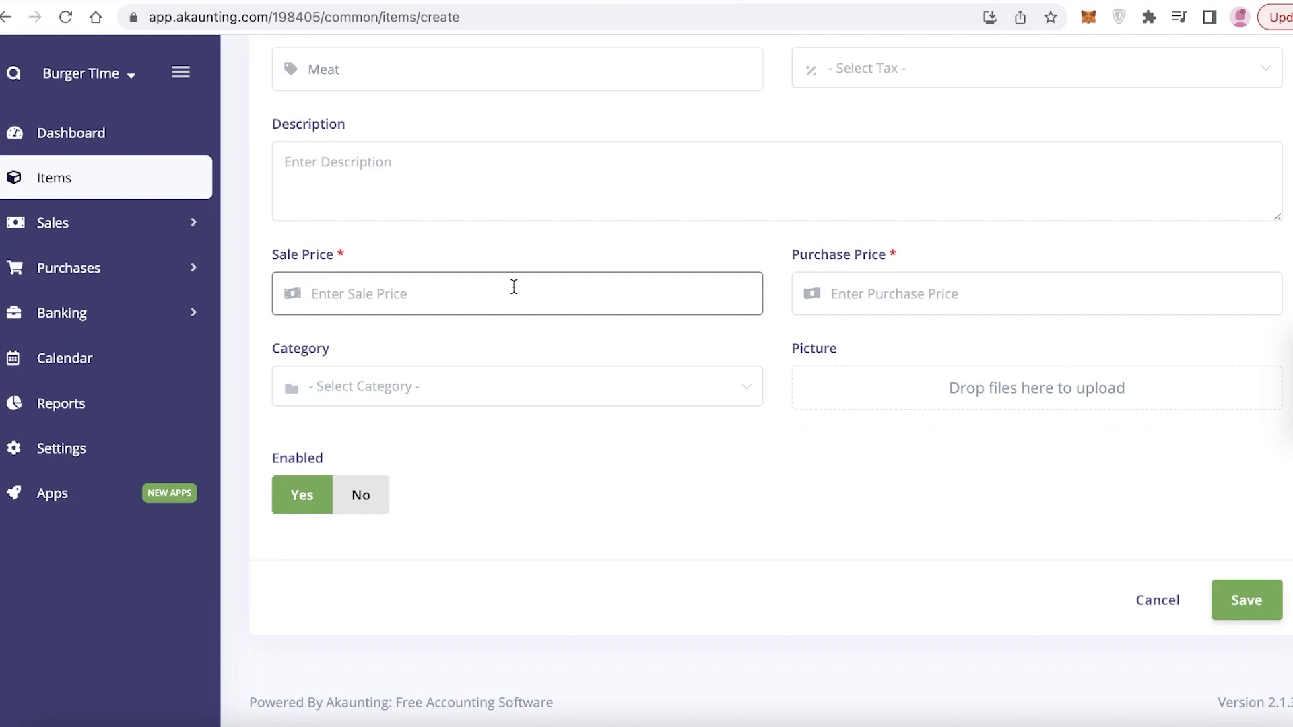
left_click(479, 81)
type(".")
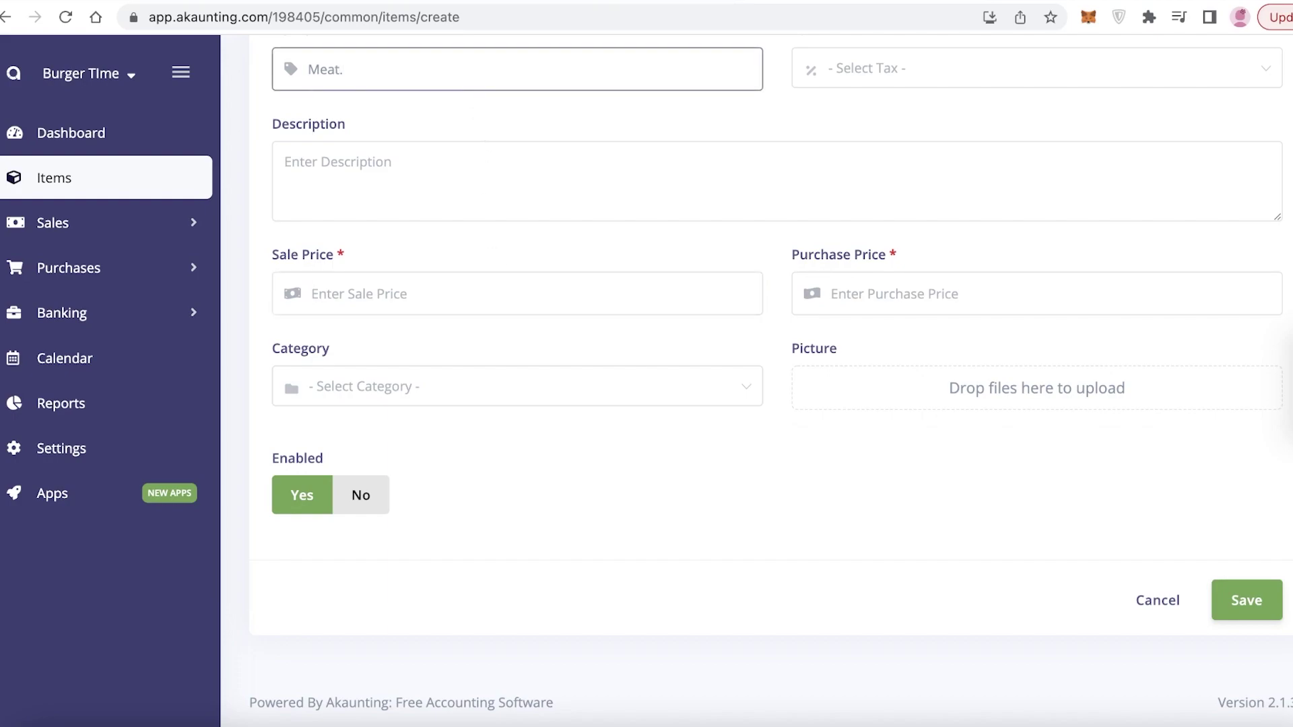
key("BackSpace")
type("Drumsticks")
Step: Set sale price 34, purchase price 23 and category General, then save the item
left_click(401, 277)
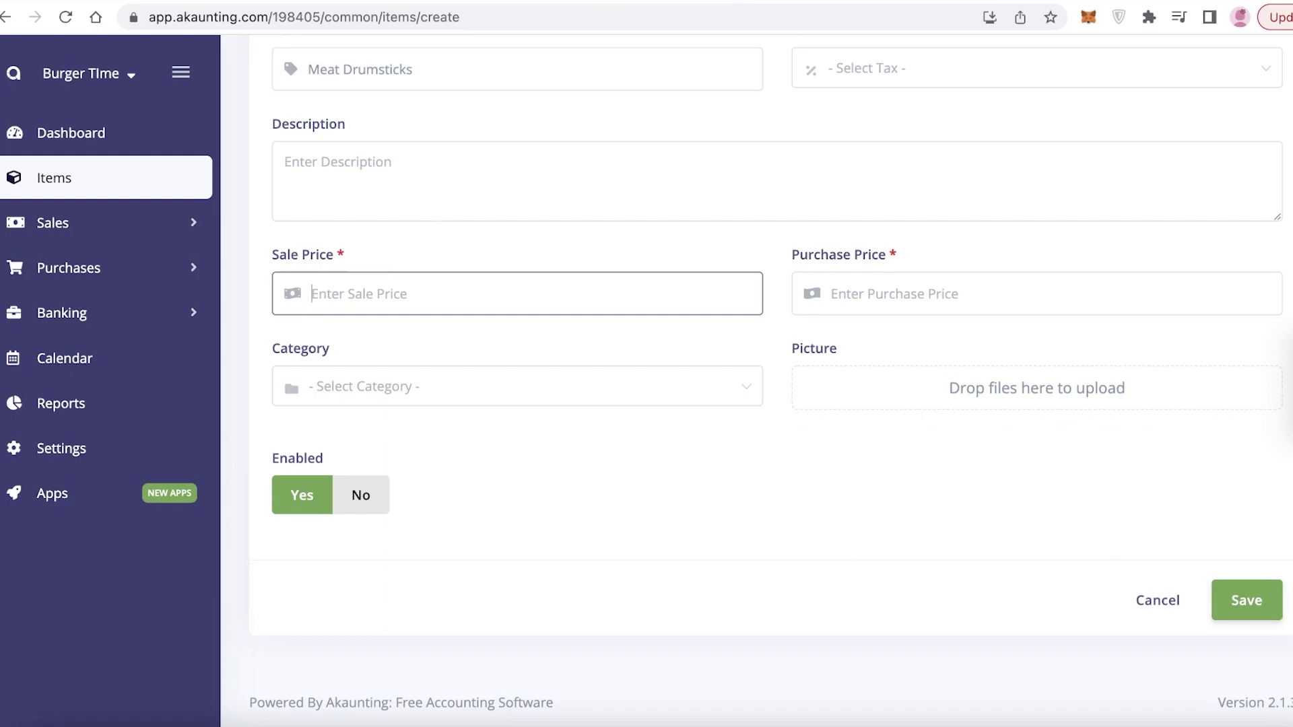
type("34")
left_click(898, 302)
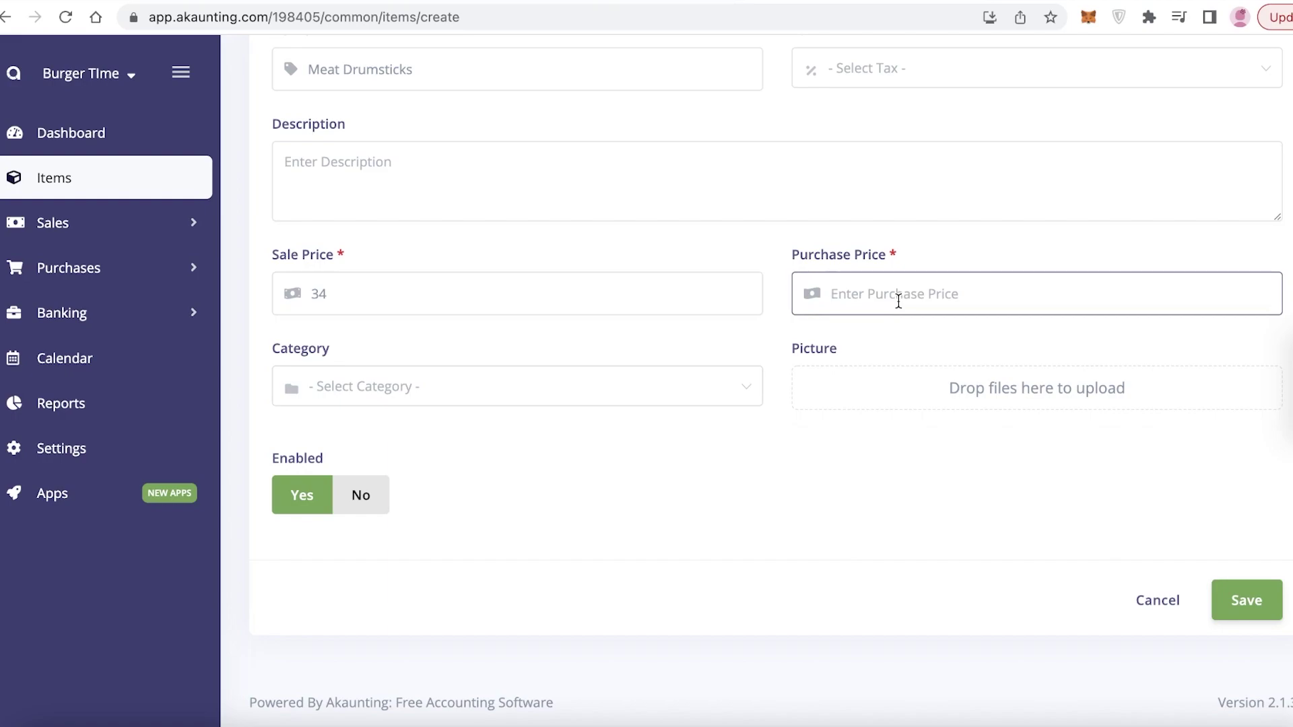
type("33")
key("BackSpace")
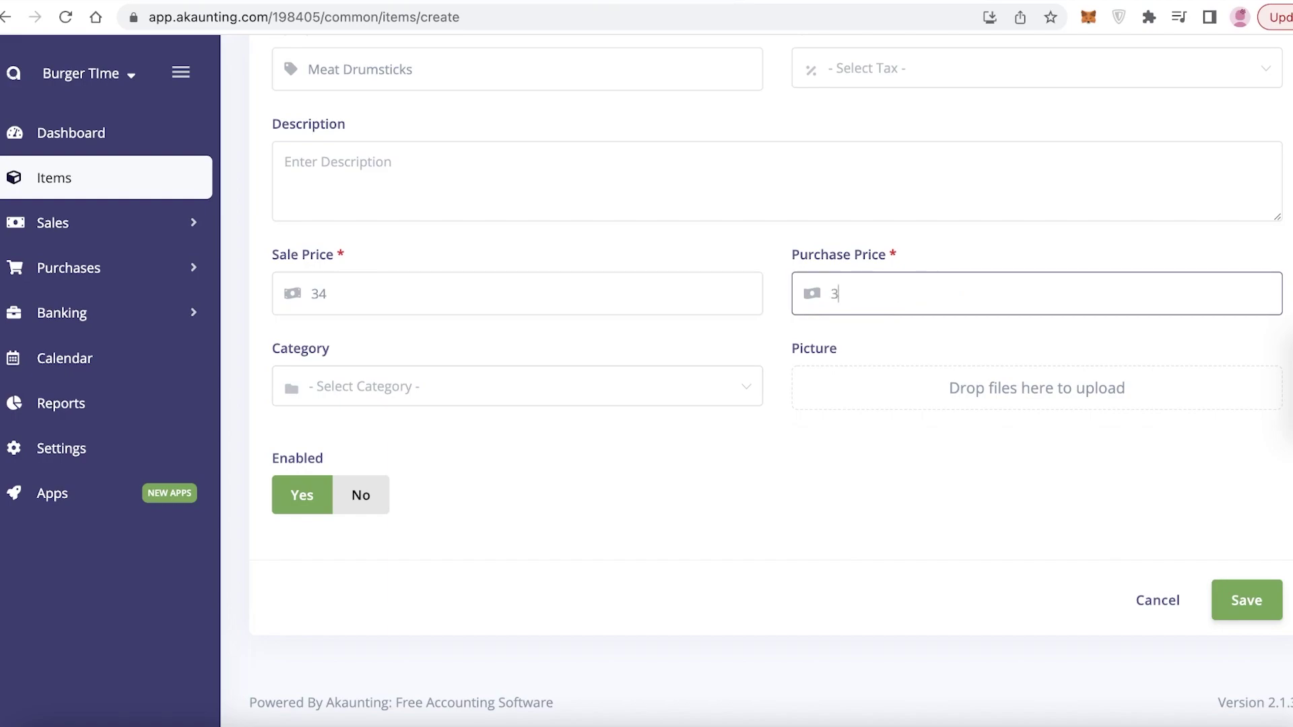
key("BackSpace")
type("23")
left_click(659, 383)
left_click(519, 439)
left_click(849, 389)
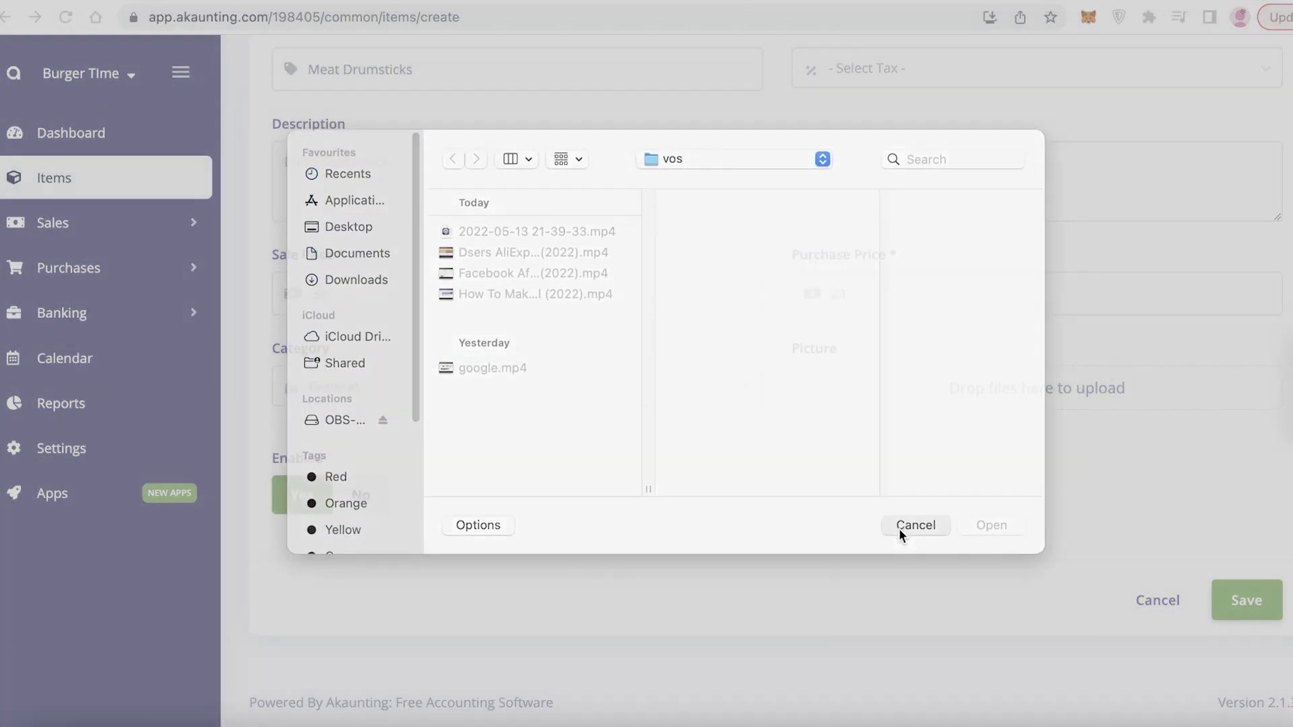
left_click(916, 525)
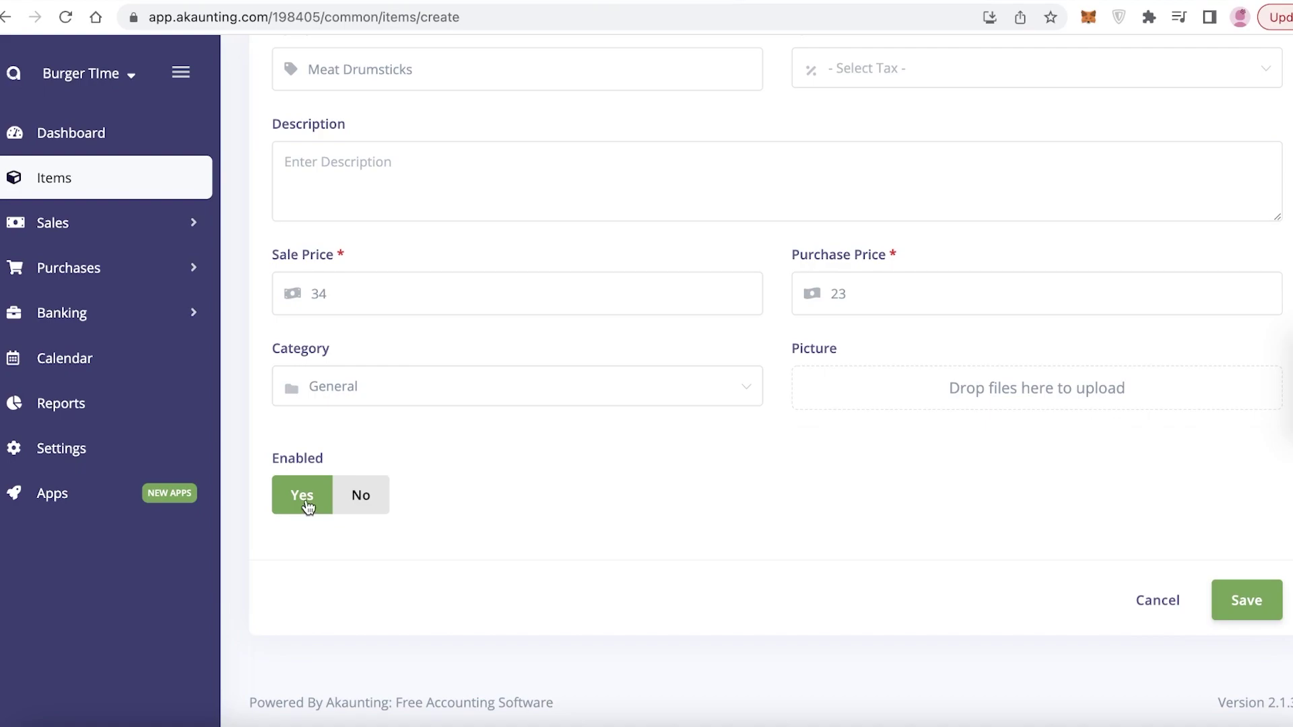
left_click(1257, 593)
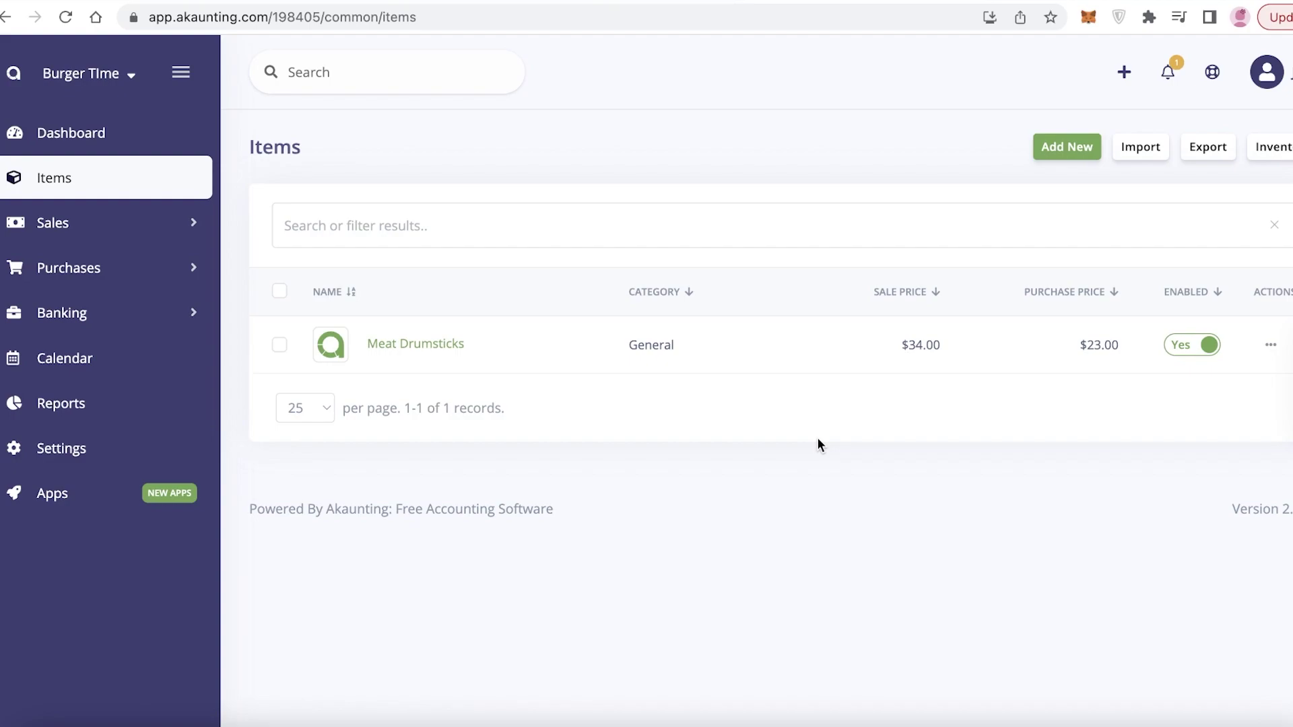
Step: Open the Invoices list under Sales in the sidebar
left_click(119, 229)
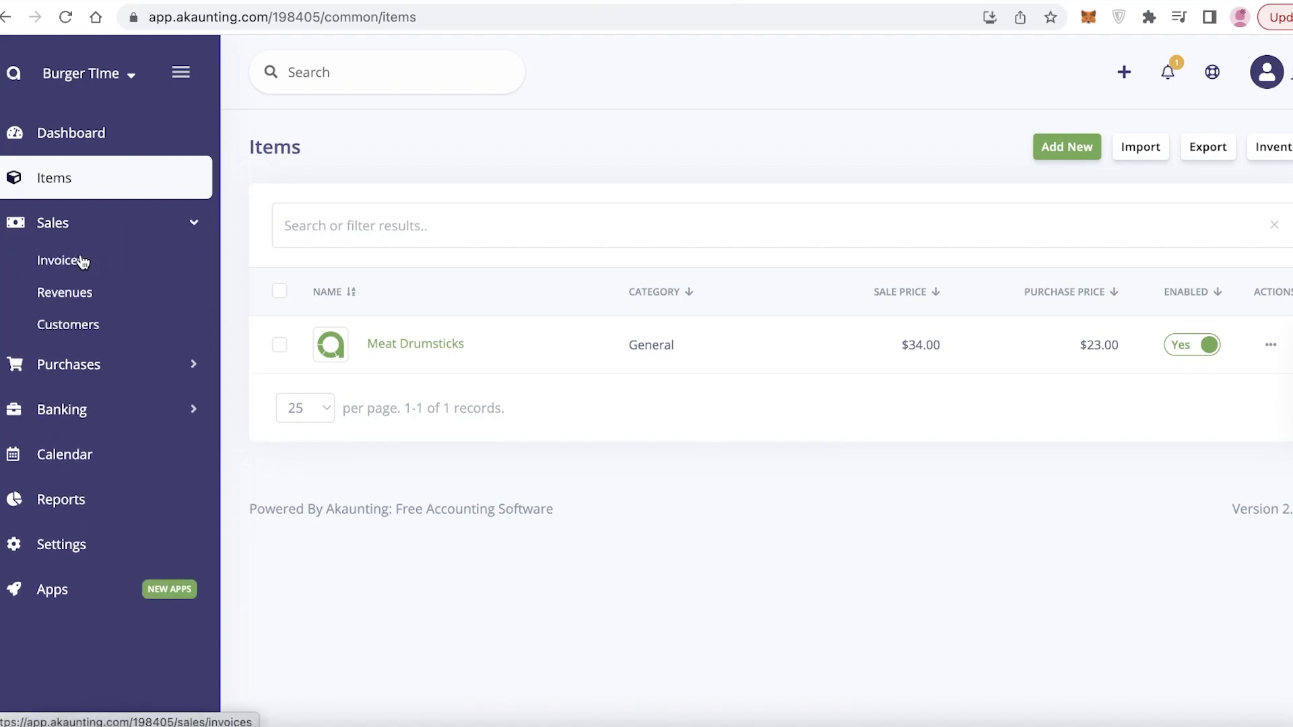
left_click(44, 271)
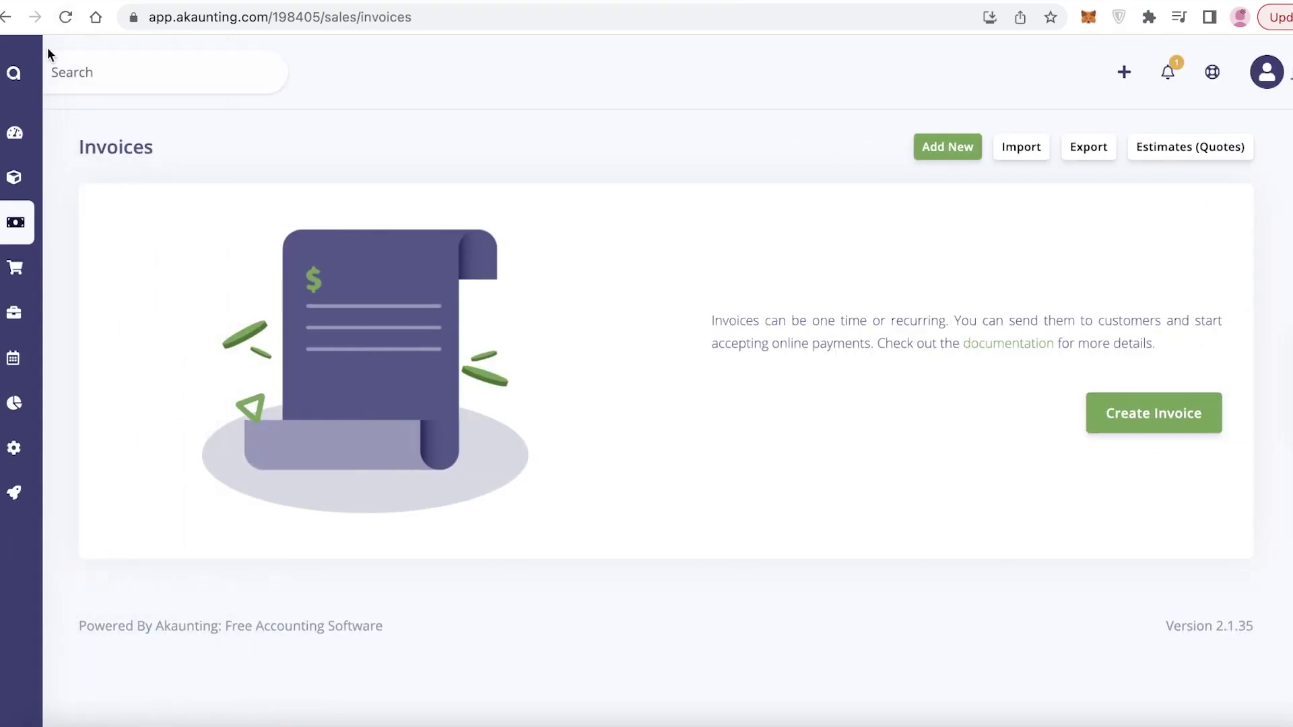
left_click(29, 297)
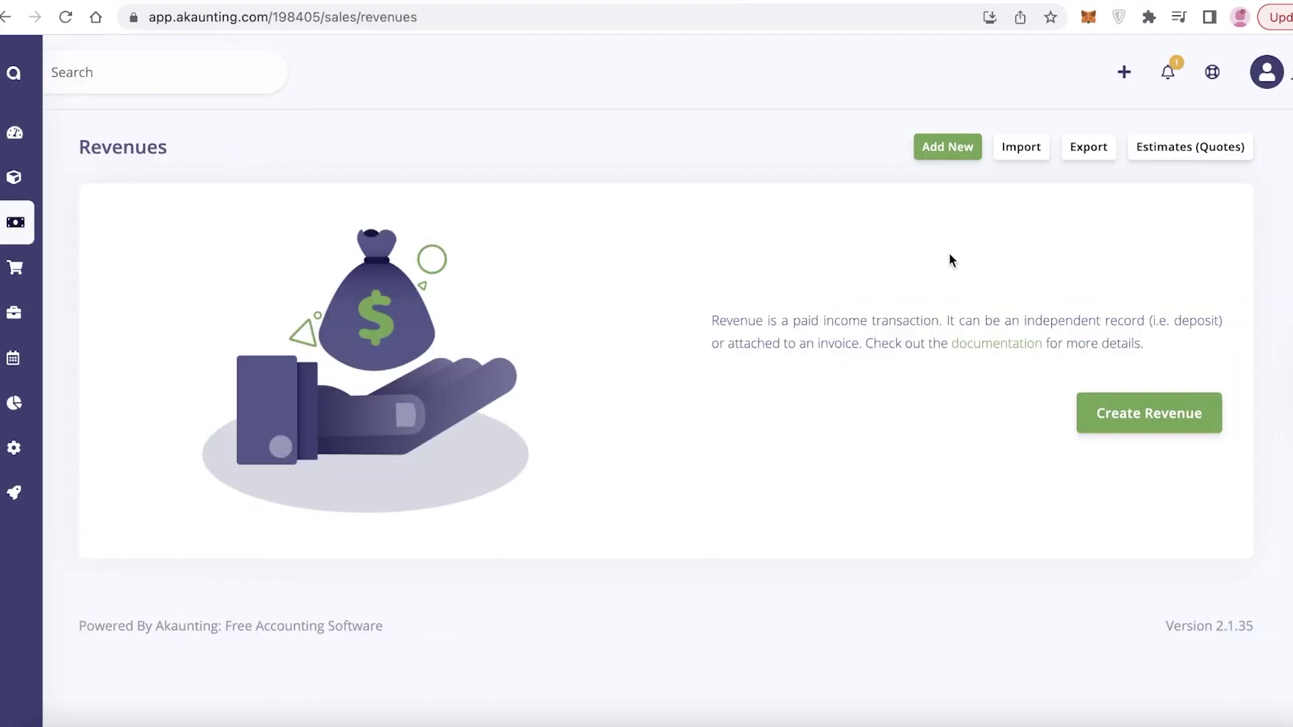
left_click(950, 148)
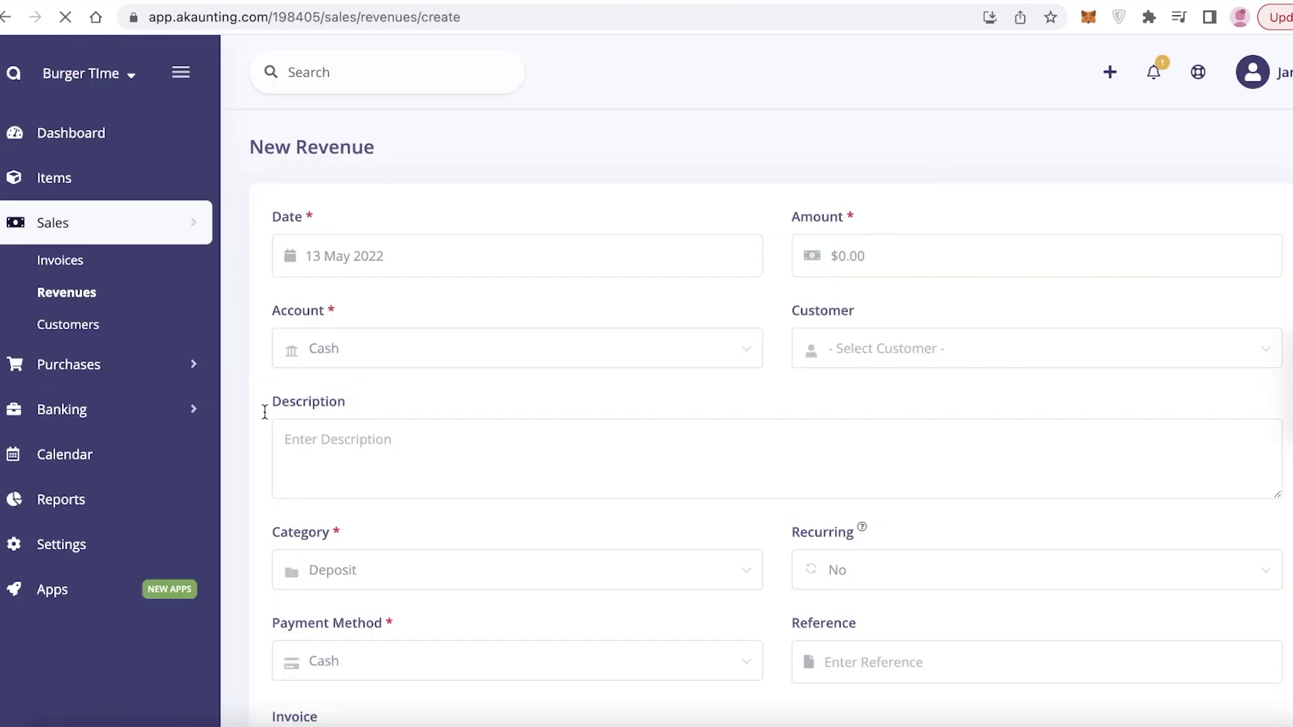
scroll(345, 346, "down", 3)
scroll(401, 341, "down", 2)
scroll(401, 340, "up", 3)
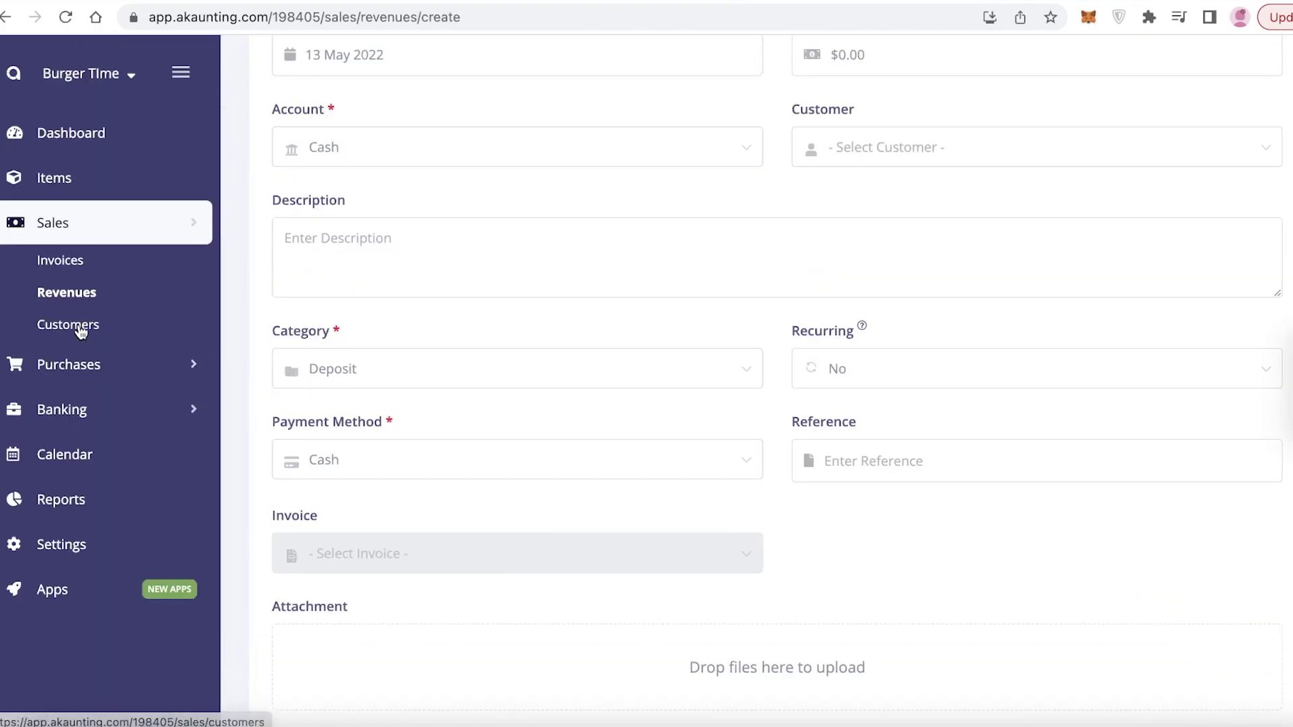
left_click(80, 331)
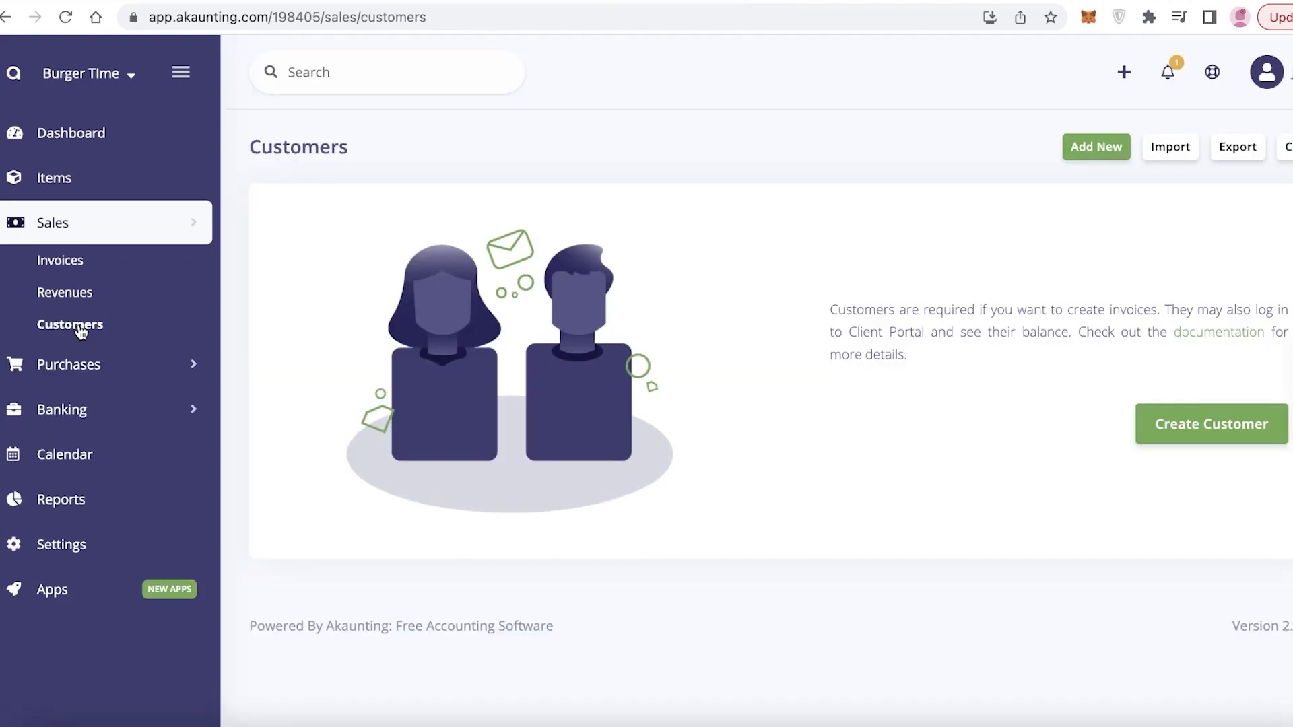
left_click(85, 276)
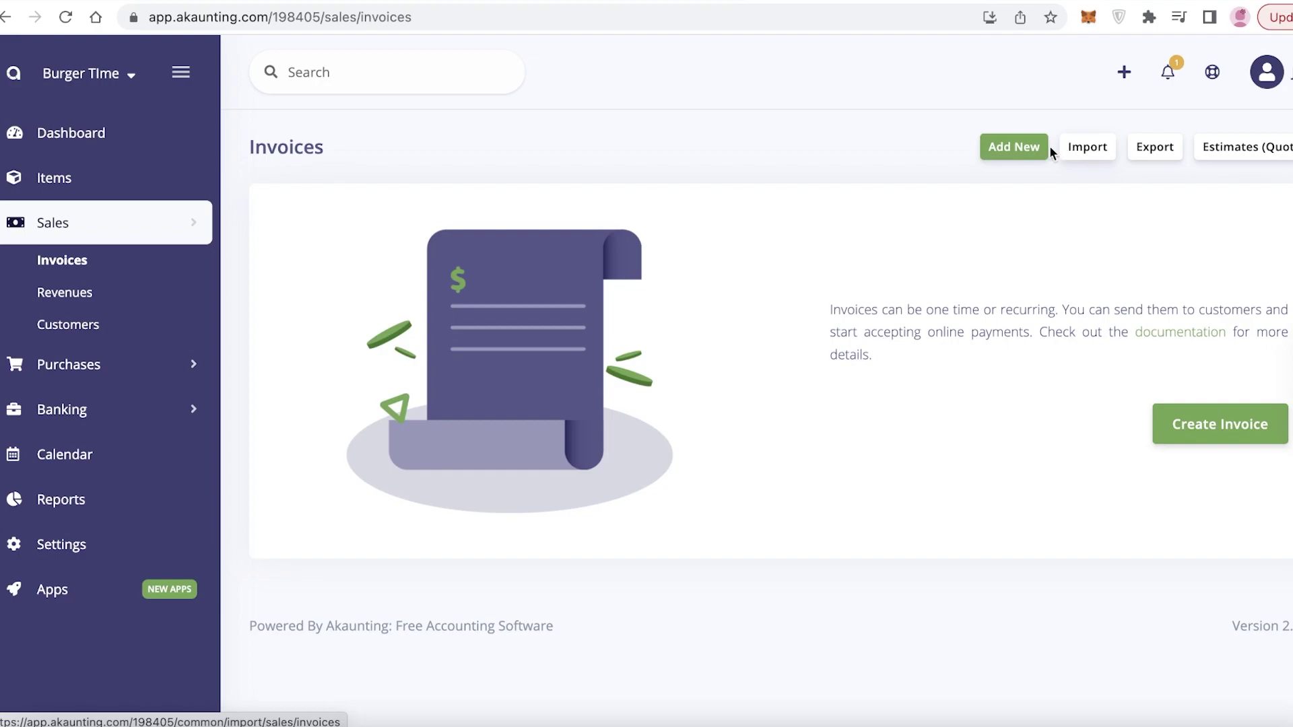
Step: Start a new bill with a Meat Drumsticks line at quantity 500
left_click(95, 365)
left_click(86, 415)
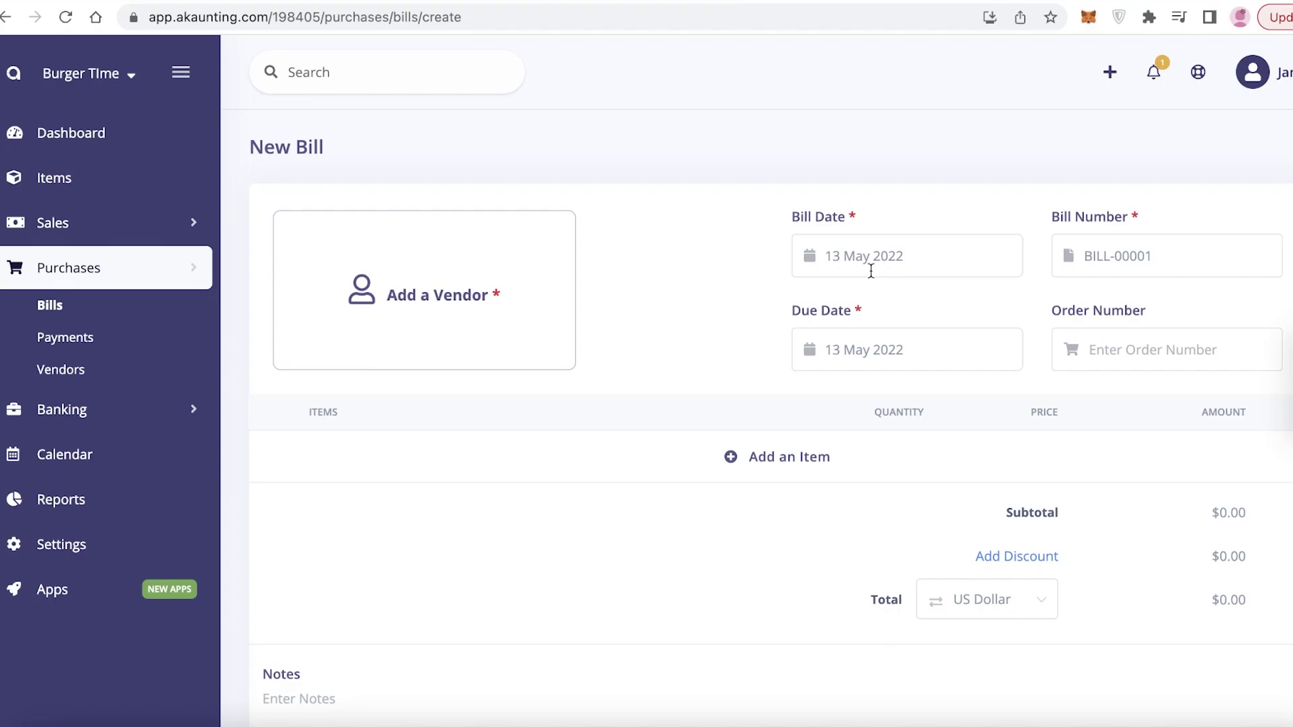
scroll(869, 289, "down", 5)
scroll(808, 219, "up", 3)
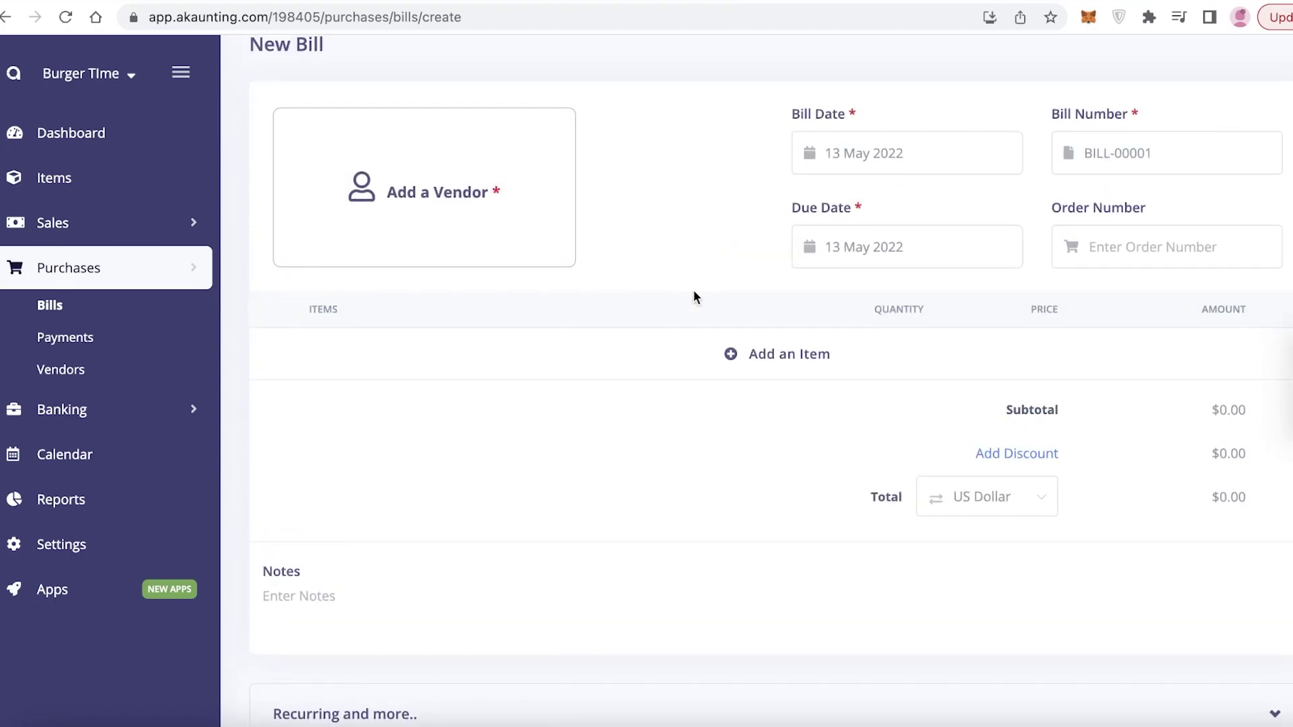
left_click(727, 353)
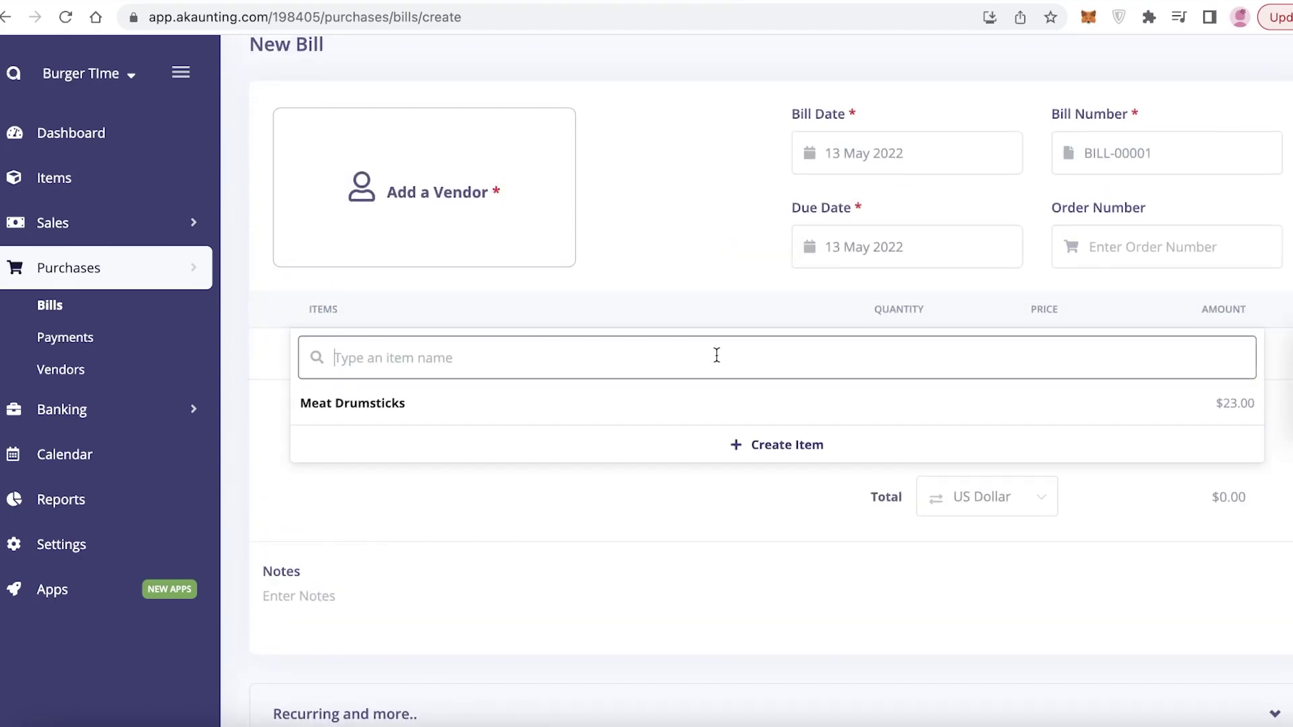
left_click(377, 403)
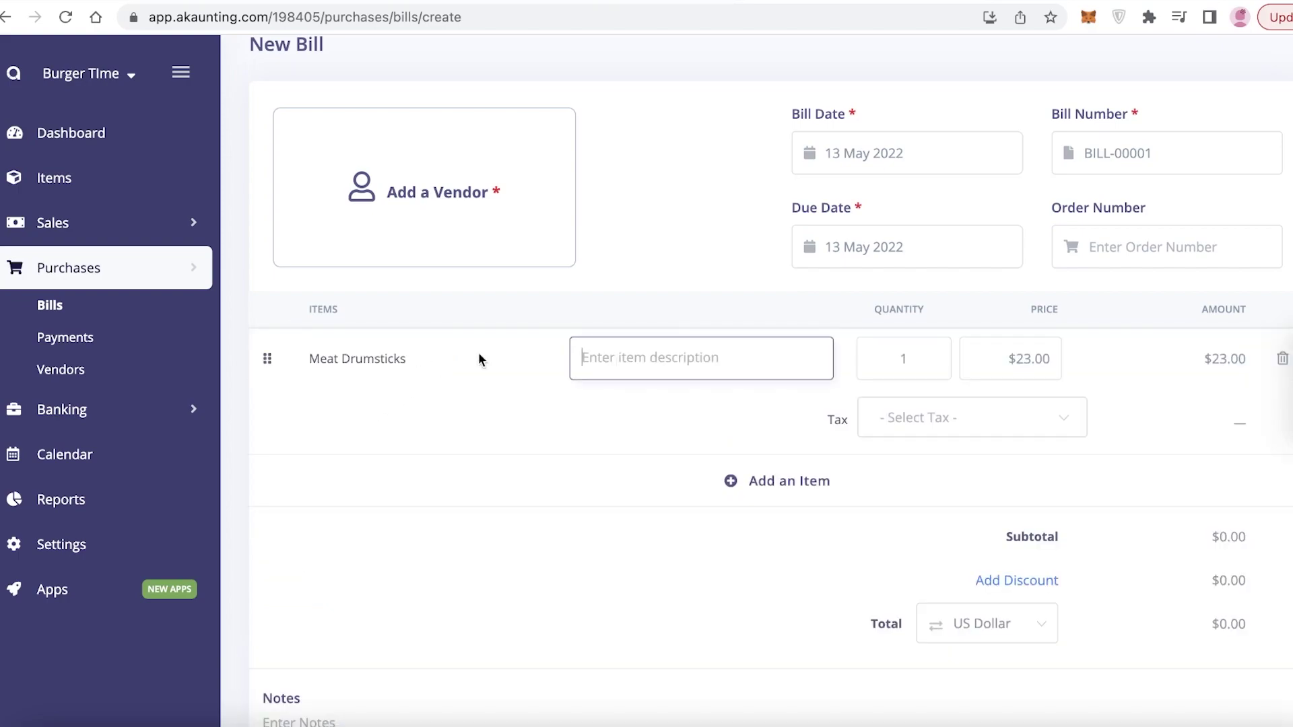
double_click(909, 360)
key("BackSpace")
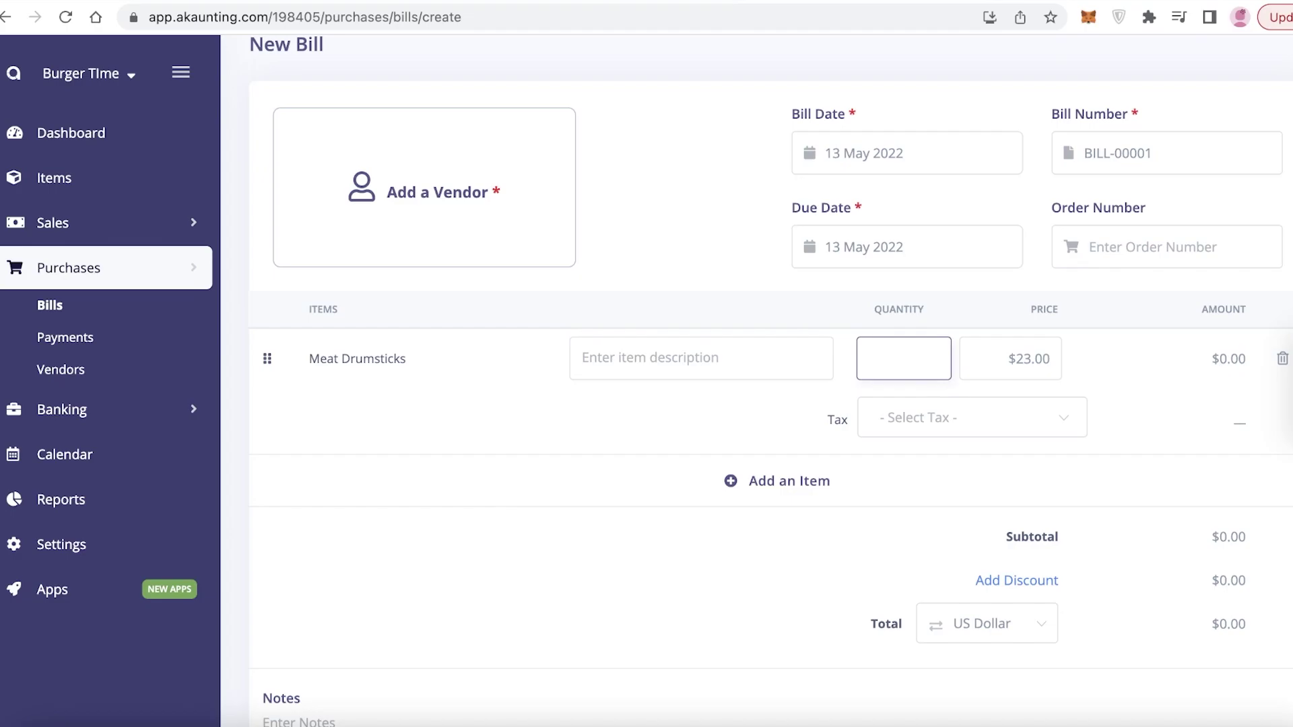
type("500")
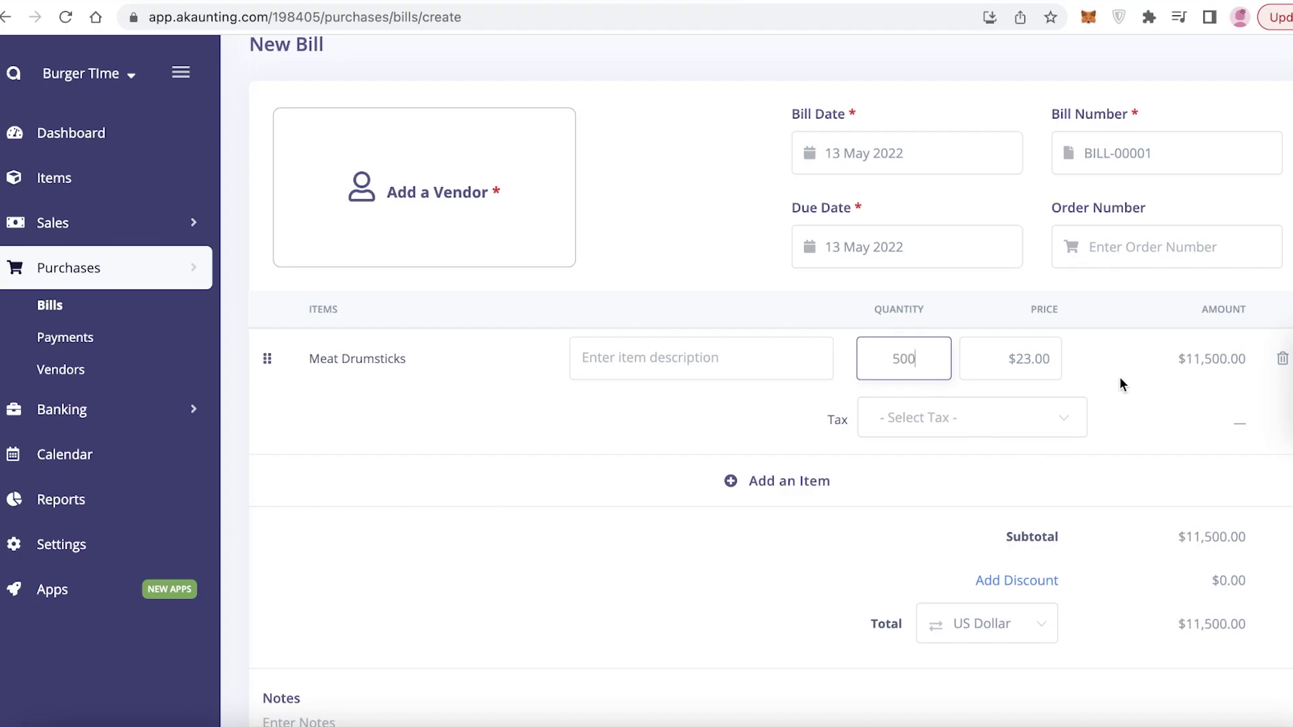
Step: Apply a 10% discount to the bill subtotal
scroll(1201, 311, "down", 5)
left_click(1045, 231)
left_click(943, 297)
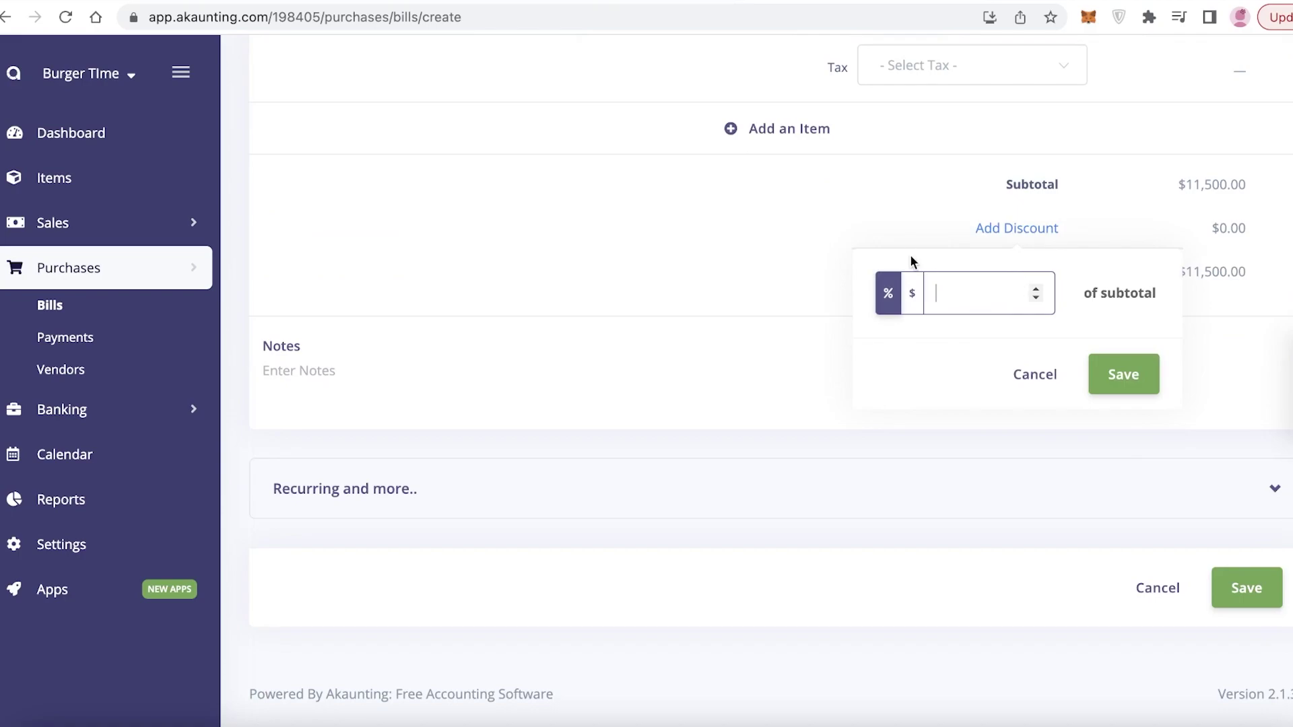
type("10")
left_click(795, 469)
left_click(1049, 238)
left_click(1122, 373)
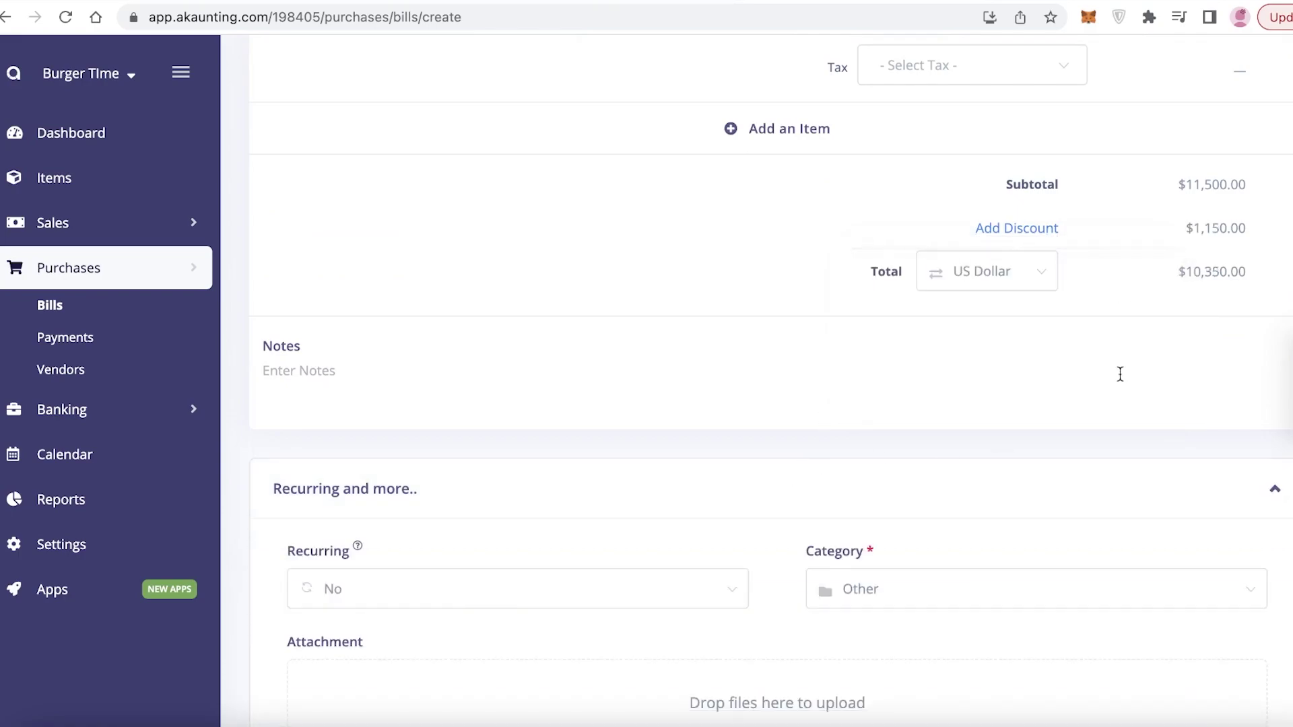
Step: Keep the bill category as Other, attach nothing, and save the bill
scroll(1008, 282, "down", 4)
left_click(1008, 286)
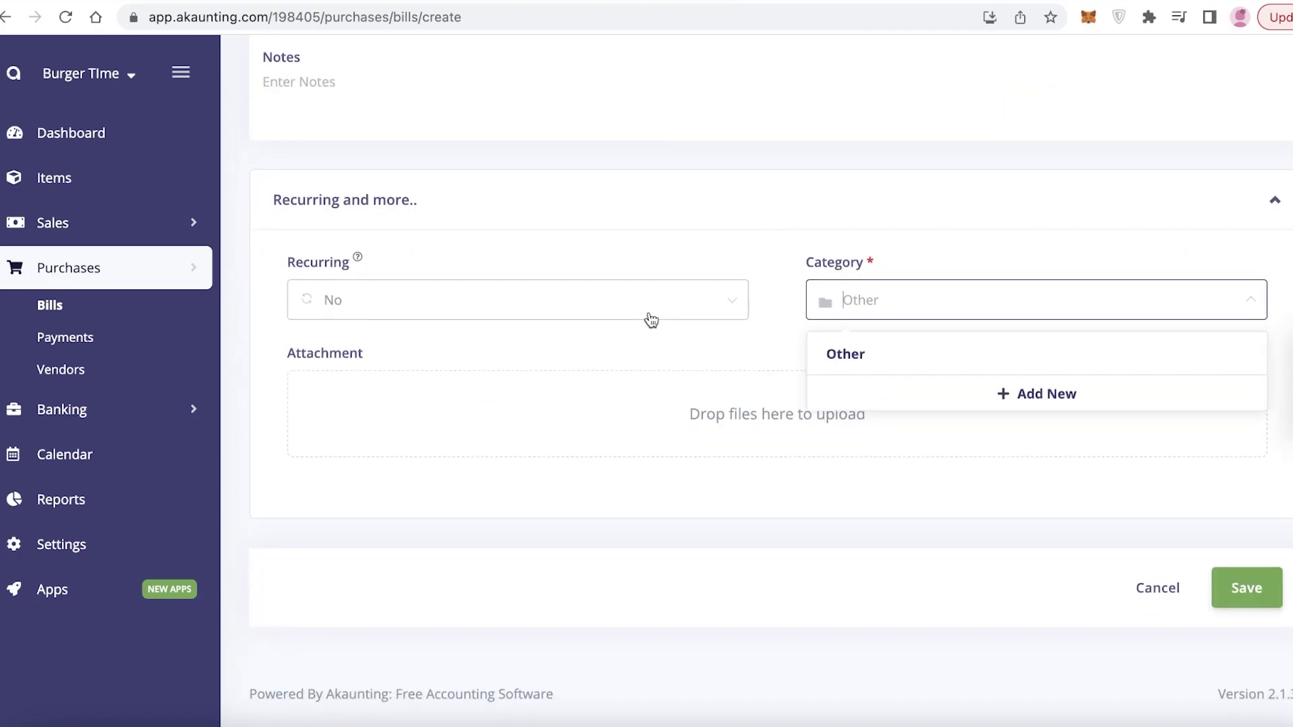
left_click(909, 306)
left_click(911, 309)
left_click(528, 407)
left_click(914, 525)
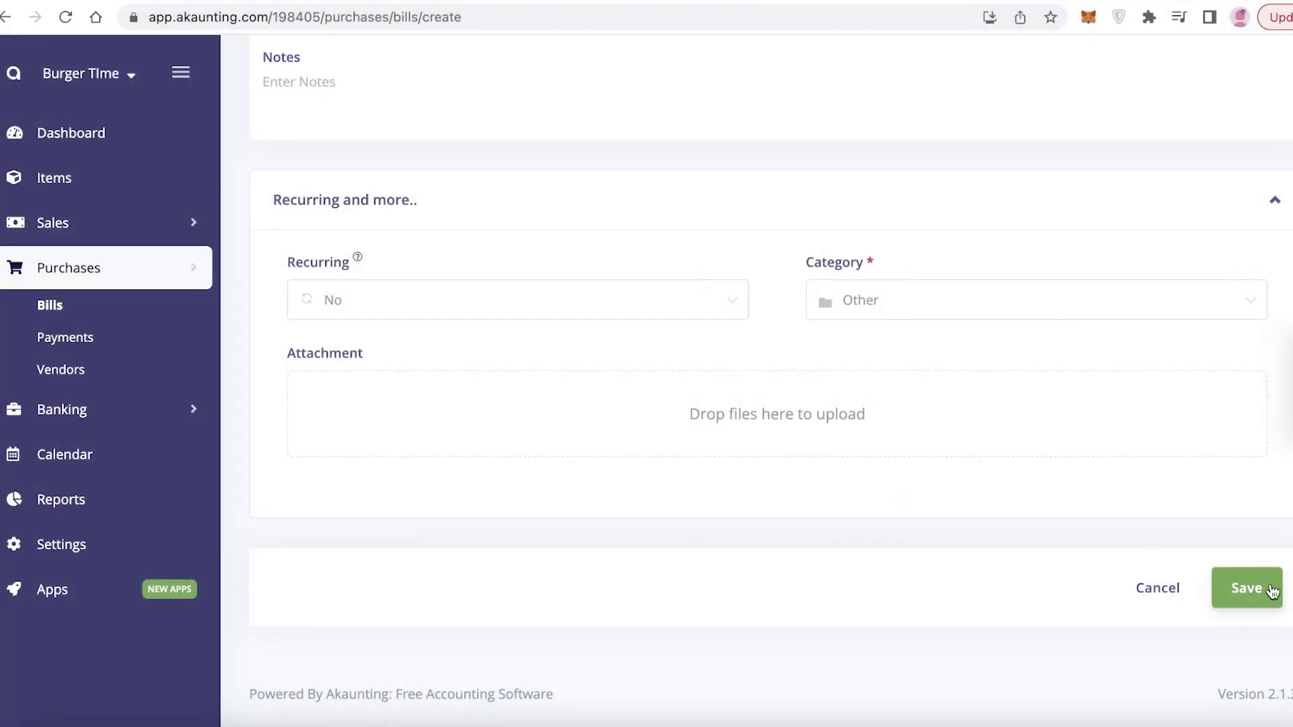
left_click(1271, 590)
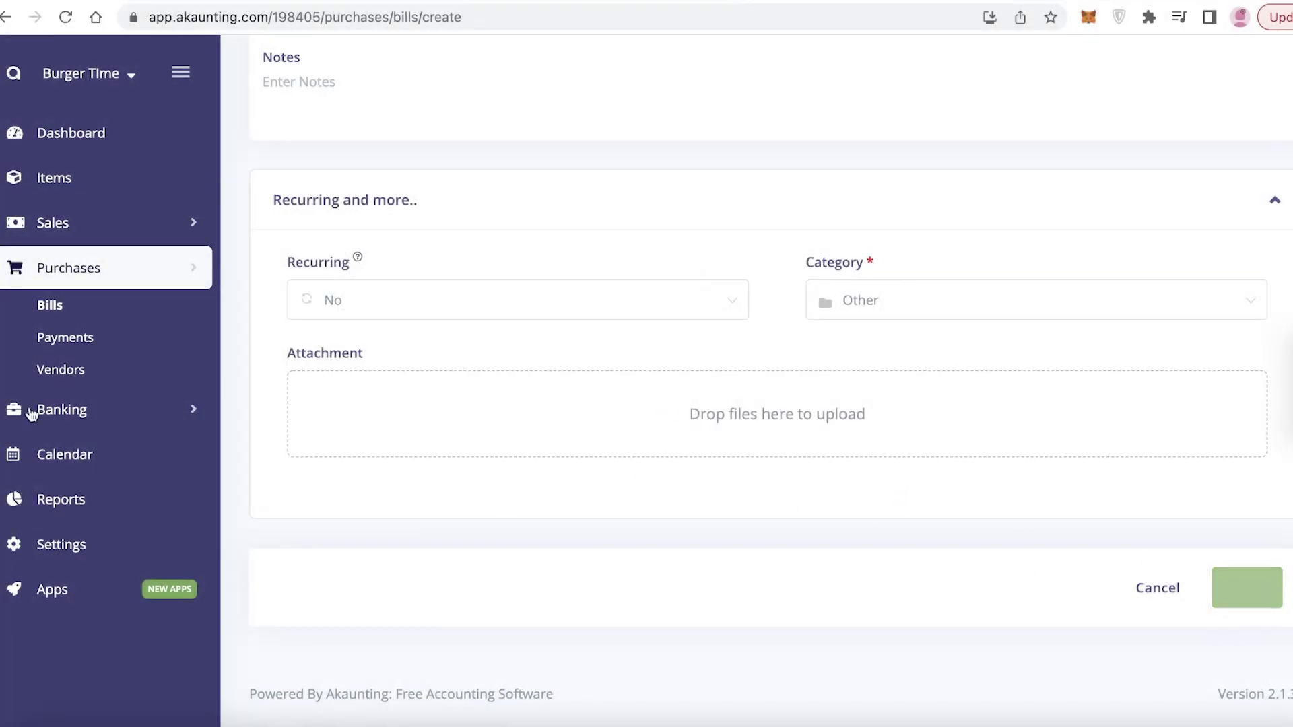
Step: Open a blank New Payment form from Purchases > Payments, then expand Banking
left_click(88, 339)
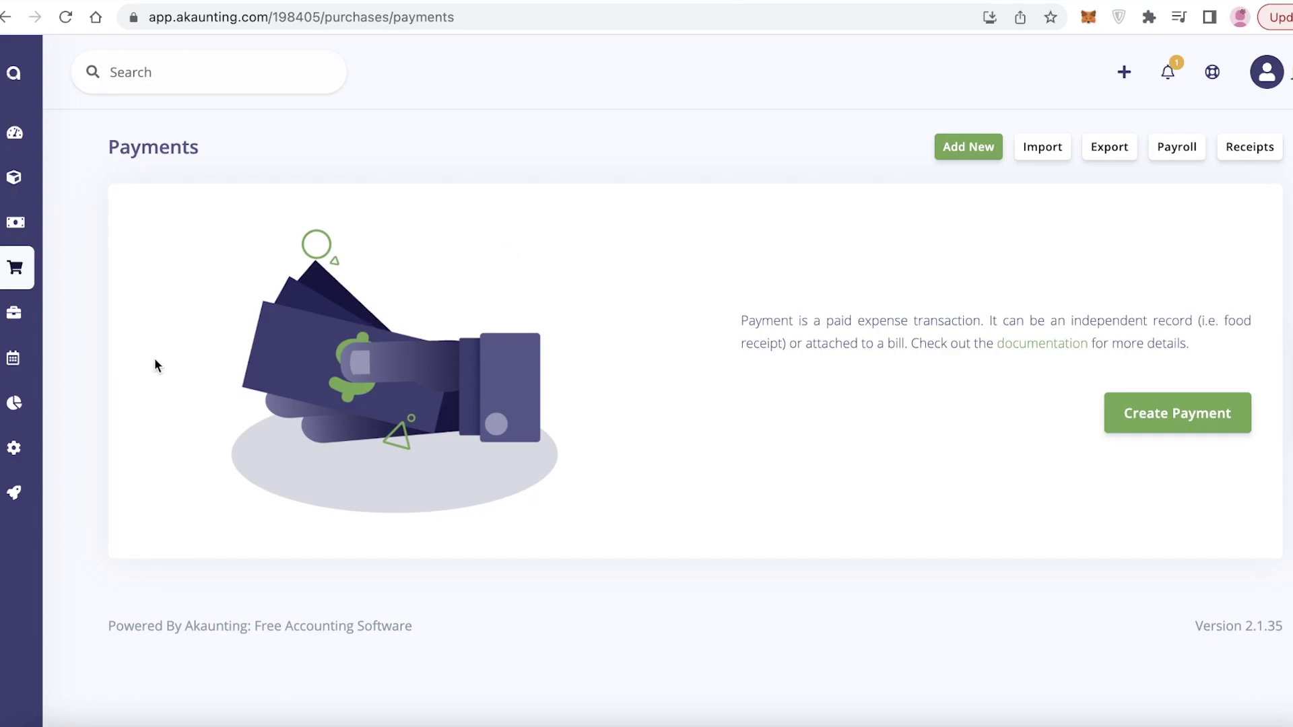
left_click(971, 157)
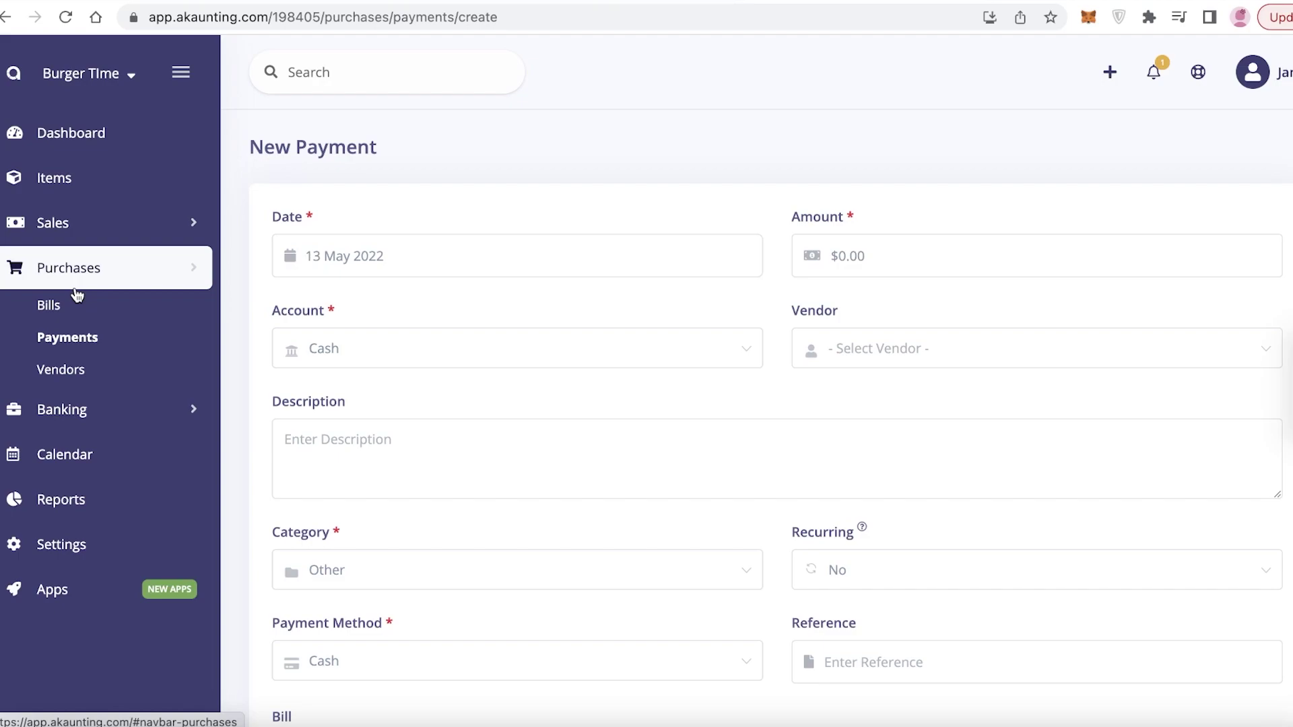
left_click(142, 411)
Step: View the Cash account list and the empty Transfers page, then show the May 2022 calendar
left_click(64, 448)
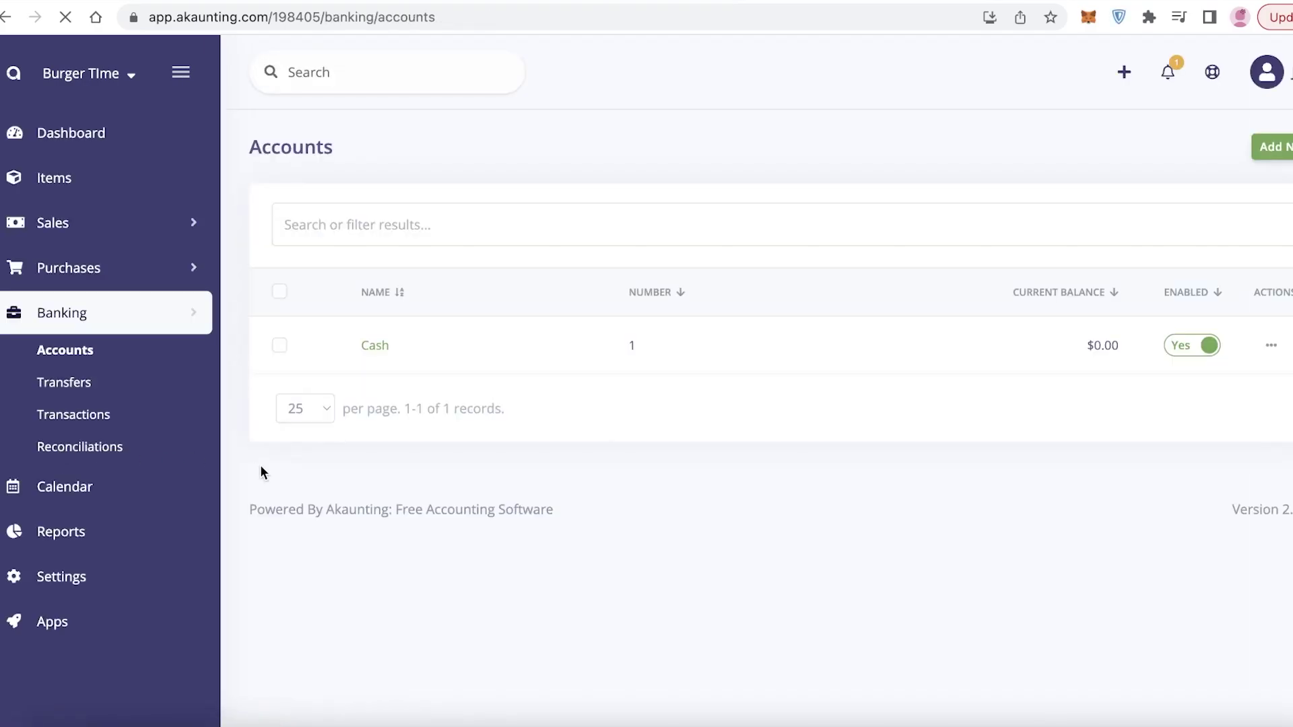
left_click(83, 384)
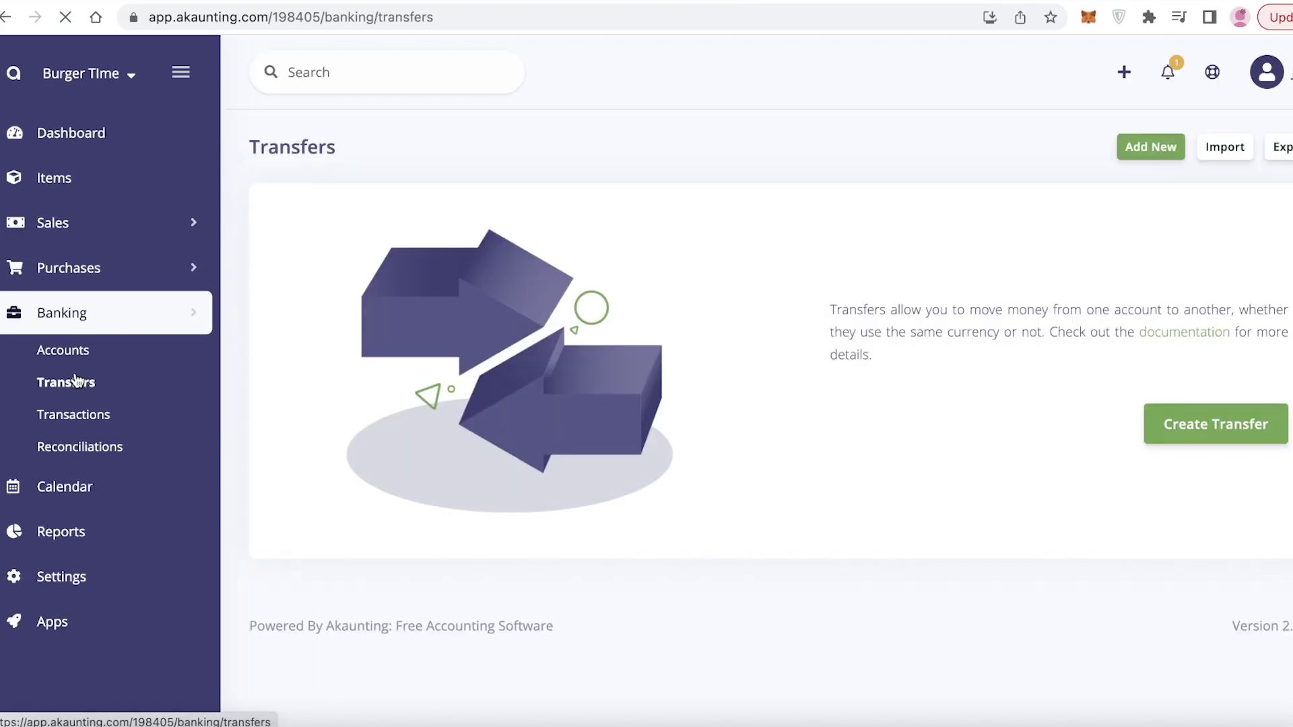
left_click(70, 488)
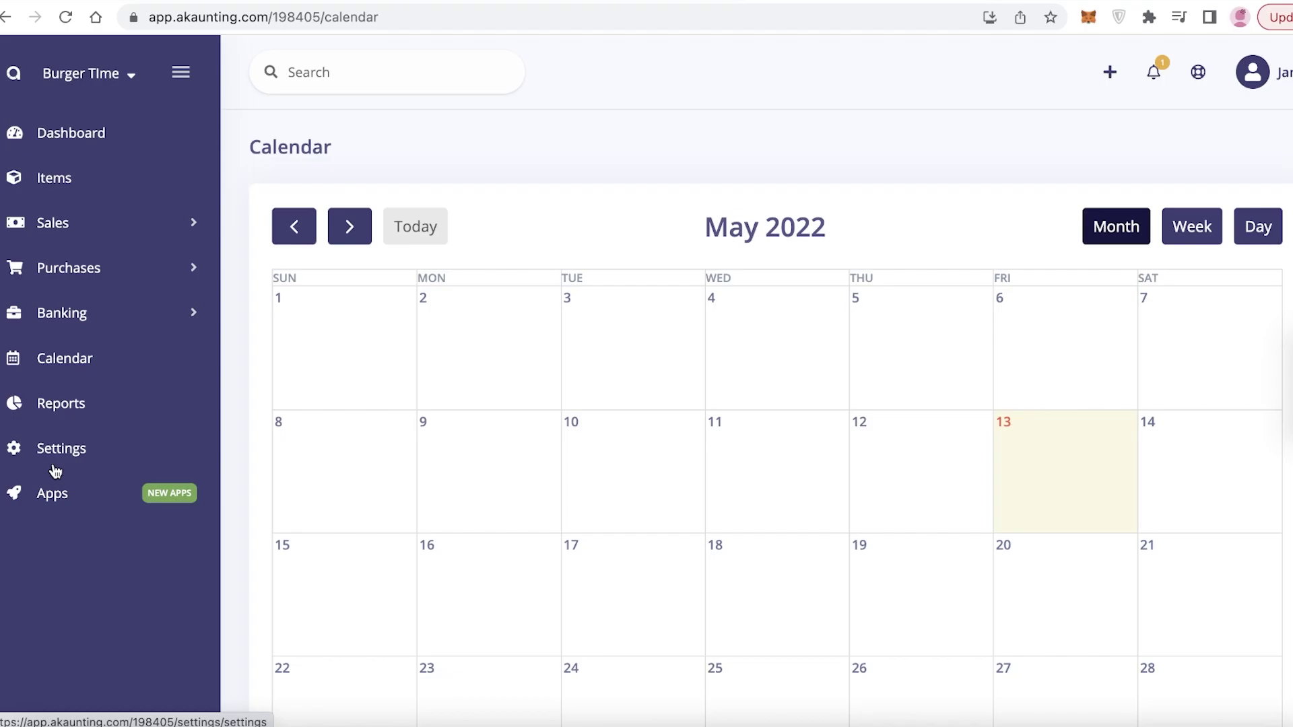
Step: Check the Add New choices on a calendar day, cancel, then return to the $0.00 Dashboard
scroll(588, 257, "down", 5)
left_click(837, 194)
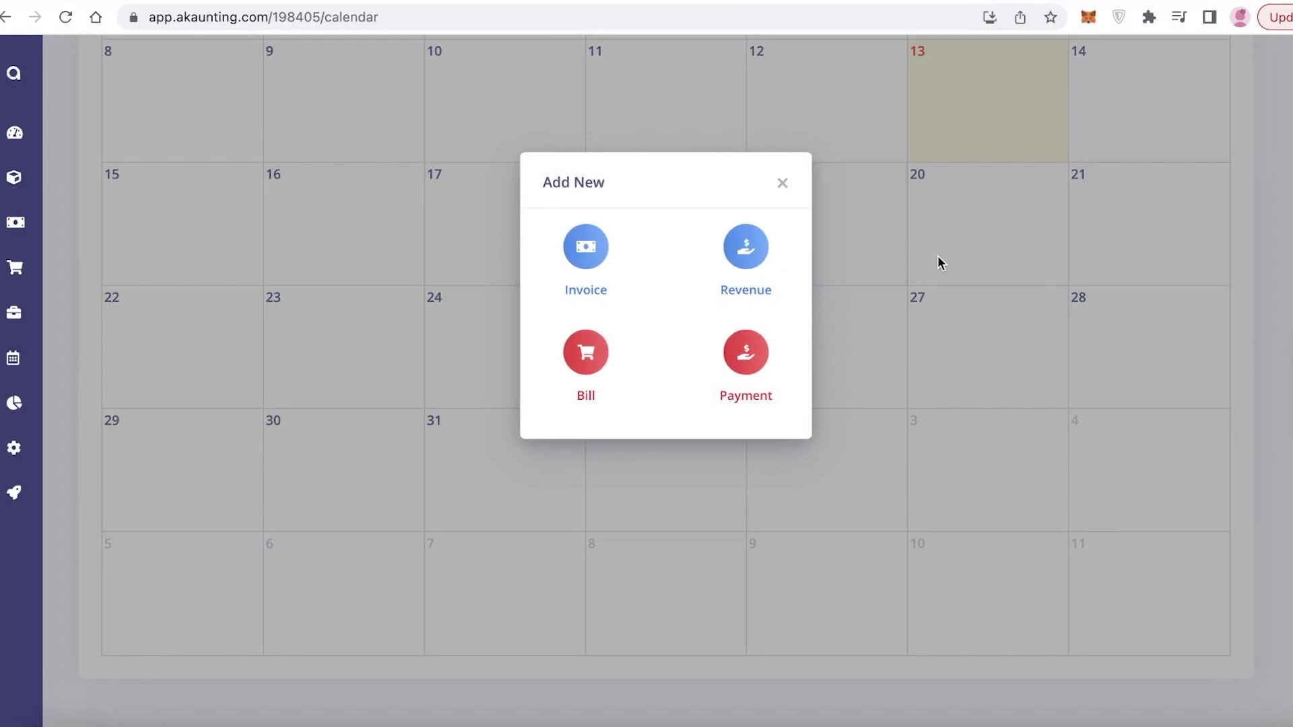
left_click(780, 183)
scroll(778, 179, "up", 3)
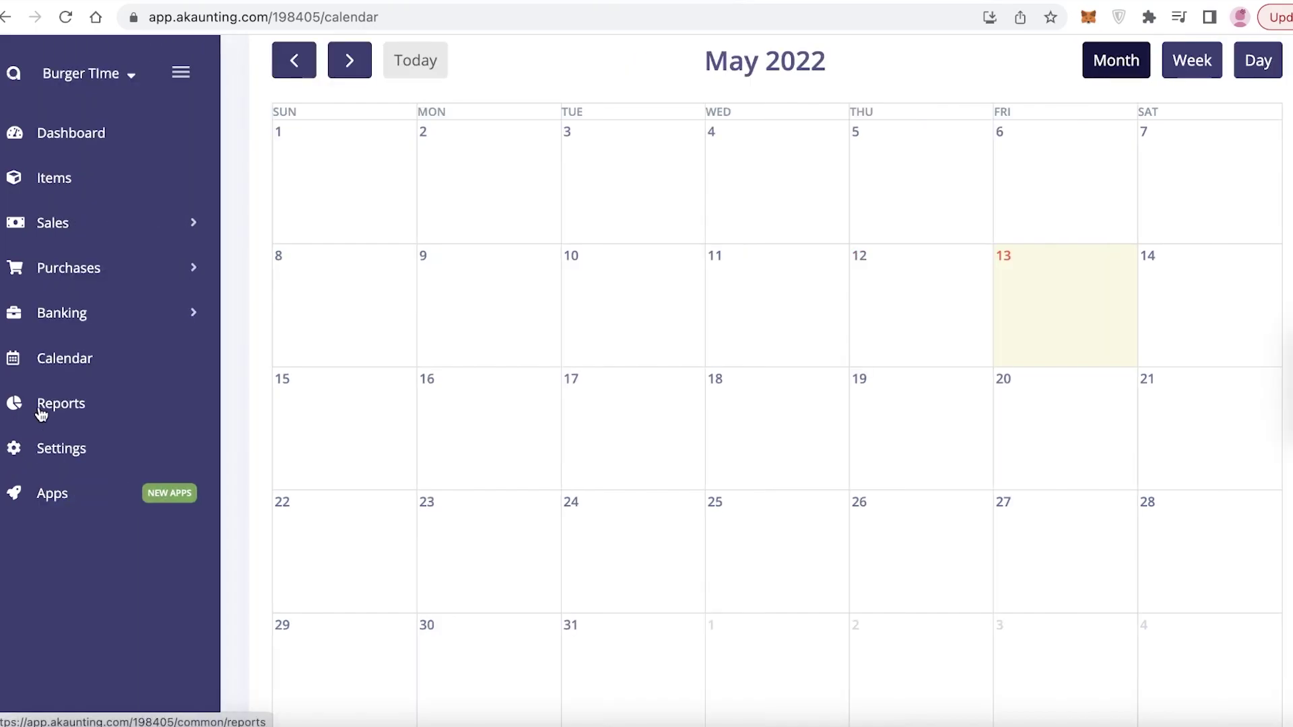
left_click(42, 412)
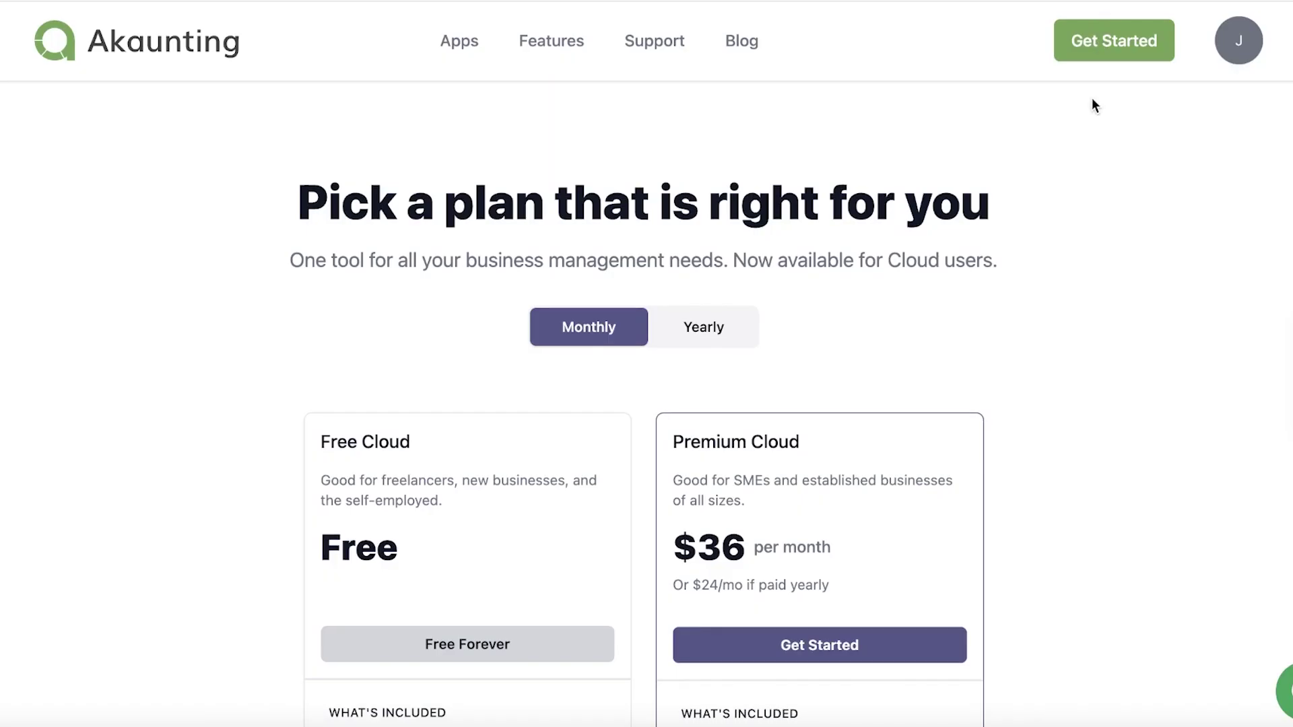
Step: Scroll through the pricing page to compare the Free Cloud and Premium Cloud plan cards
scroll(1092, 101, "down", 6)
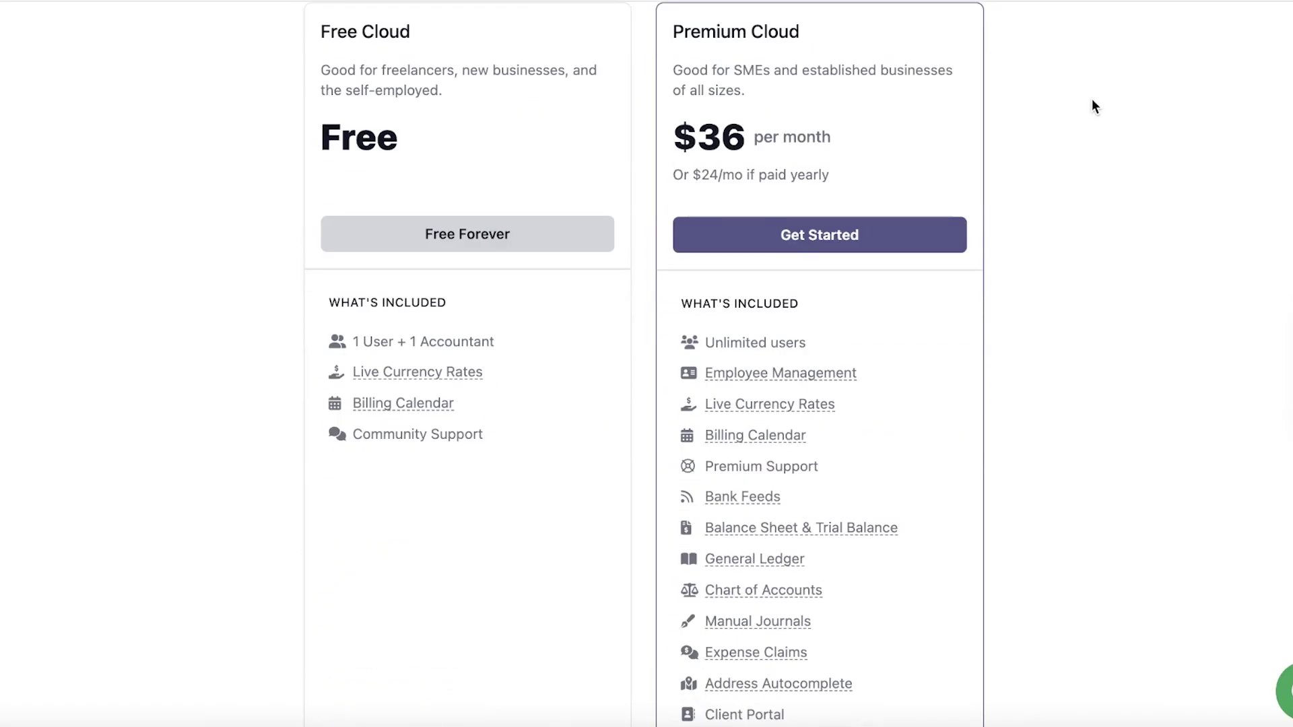
scroll(1093, 100, "up", 4)
scroll(1092, 101, "down", 2)
scroll(1096, 108, "up", 2)
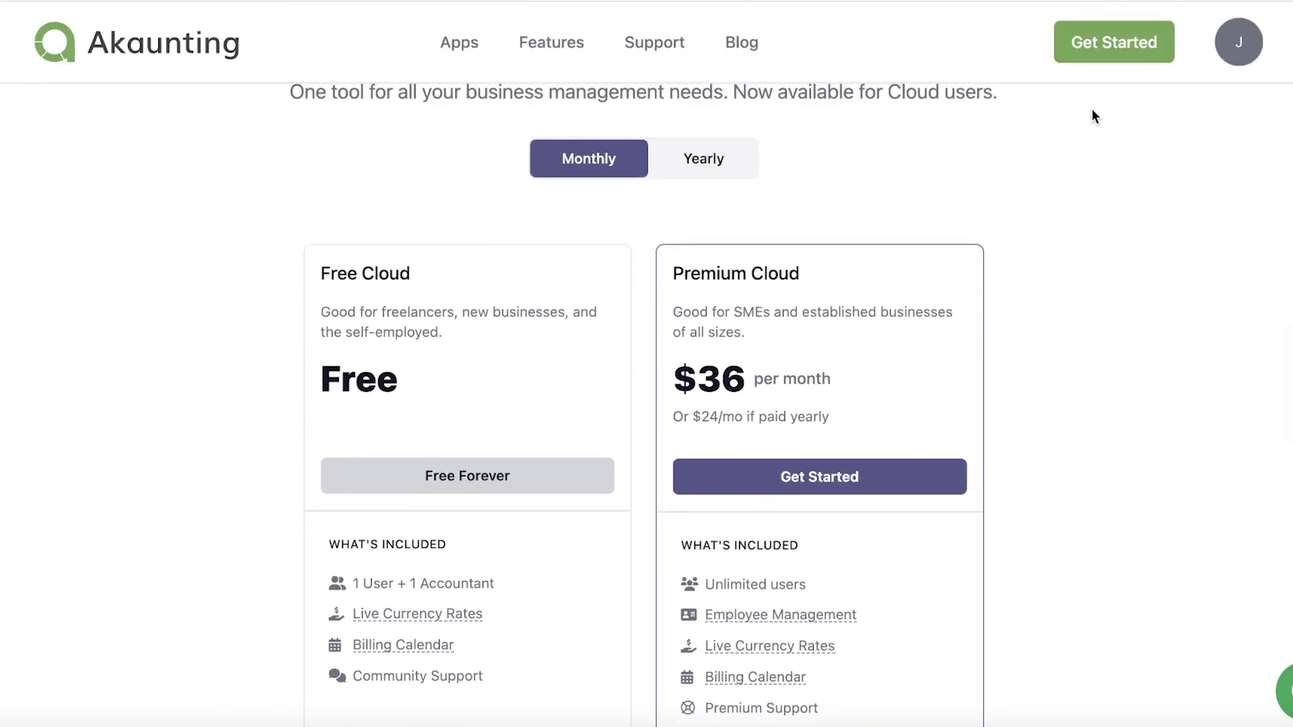
scroll(1092, 110, "down", 2)
scroll(1093, 110, "up", 1)
scroll(1091, 113, "down", 1)
scroll(1092, 113, "down", 1)
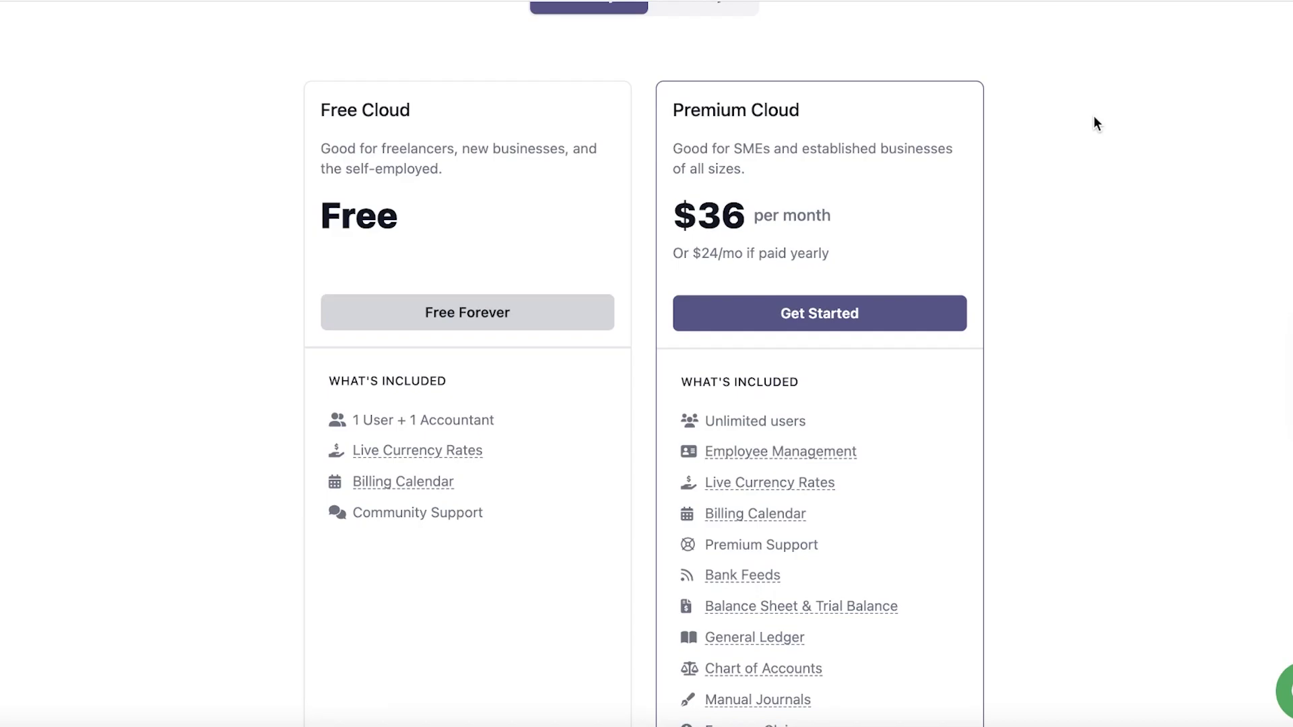
scroll(1094, 122, "up", 1)
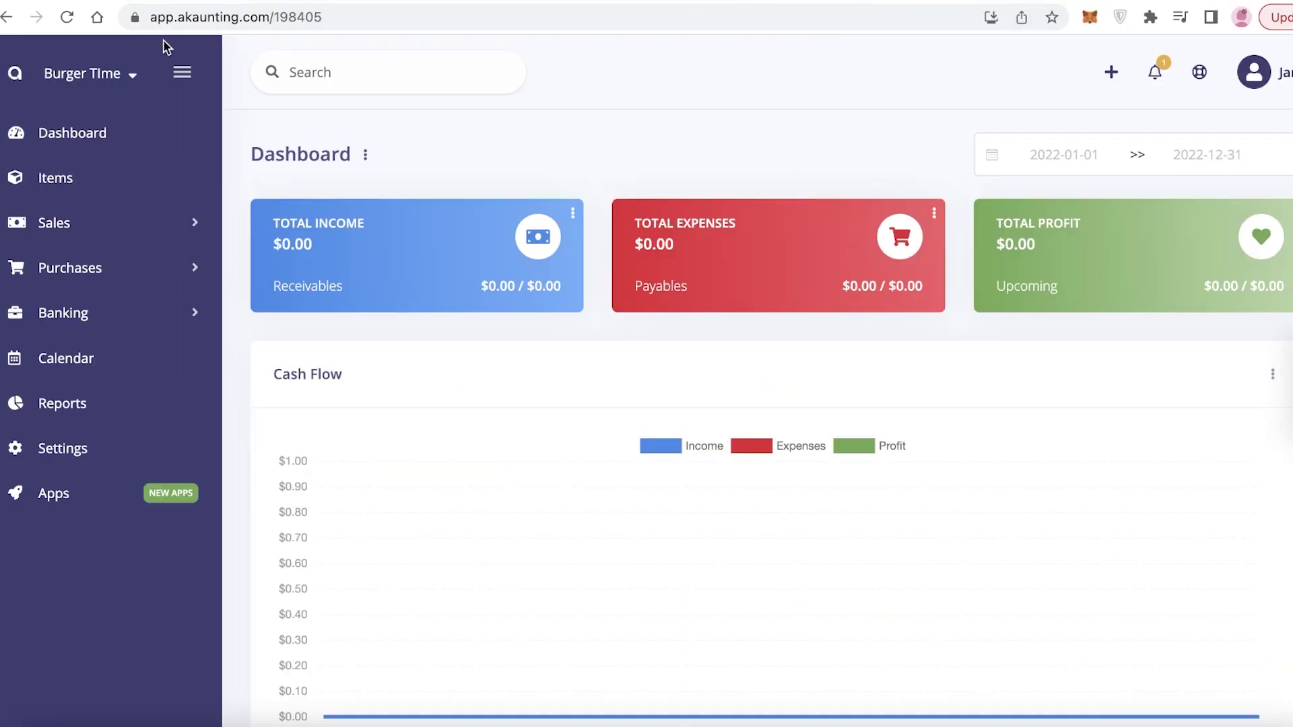
Step: Collapse the sidebar to icons and review Premium Cloud at $36 per month or $24/mo yearly
left_click(183, 72)
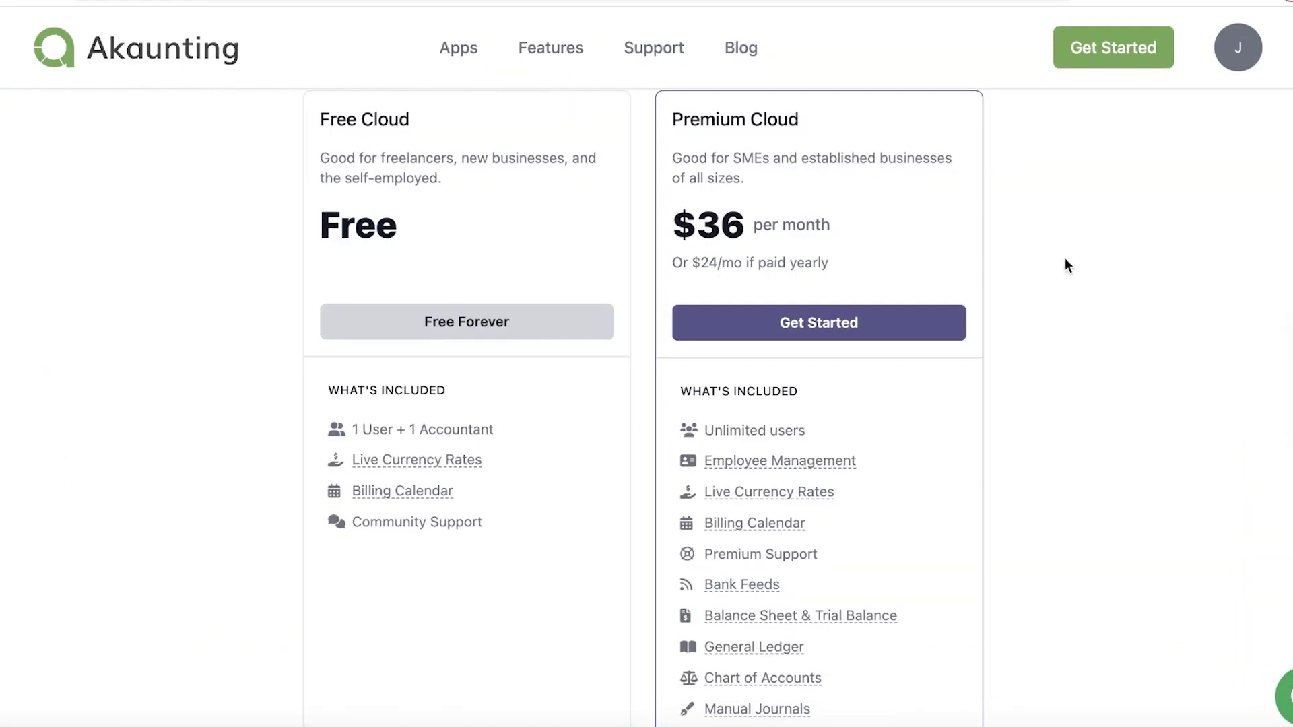
scroll(1058, 303, "up", 1)
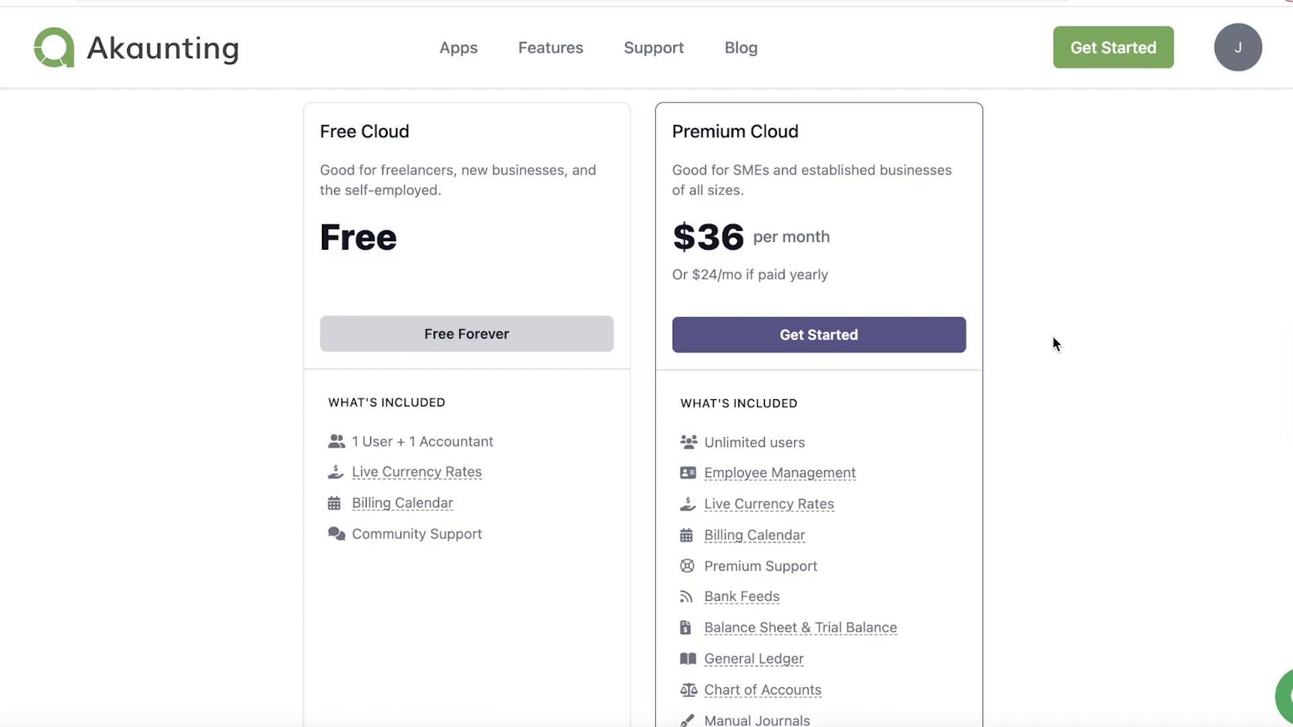
scroll(938, 341, "down", 4)
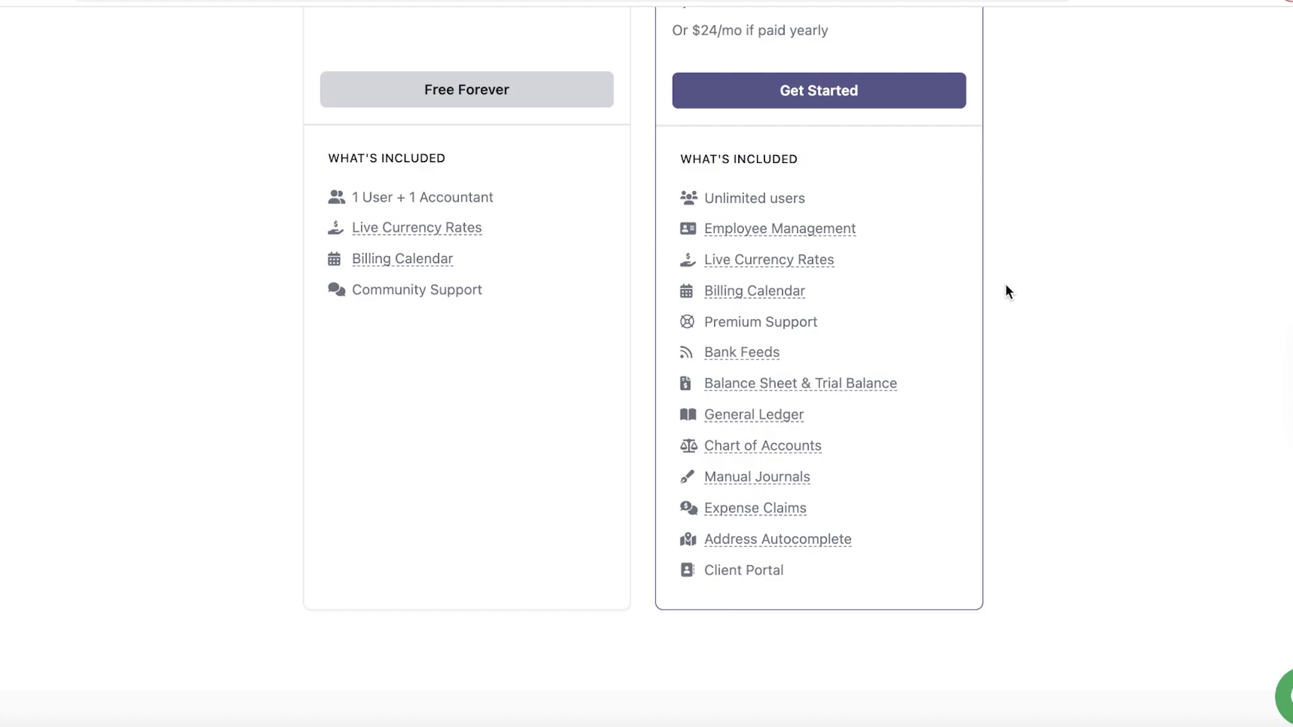
scroll(1006, 284, "up", 5)
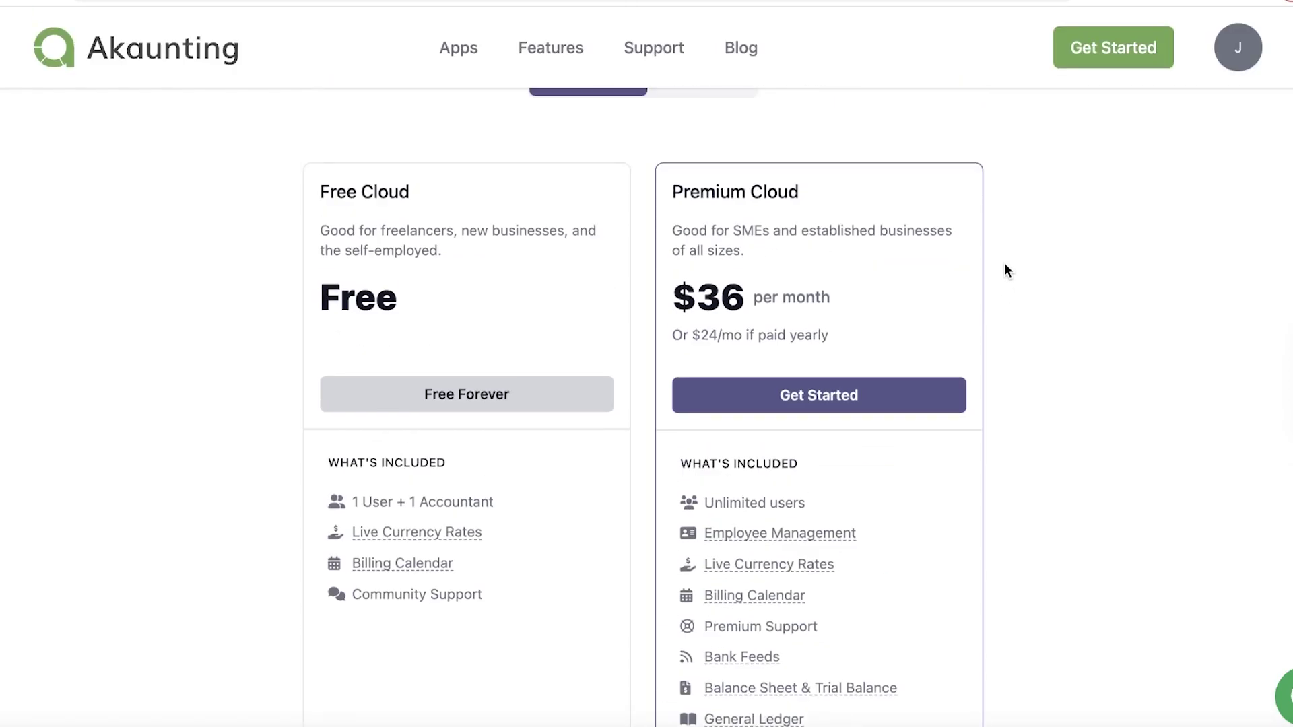
scroll(1005, 269, "down", 1)
scroll(988, 262, "down", 1)
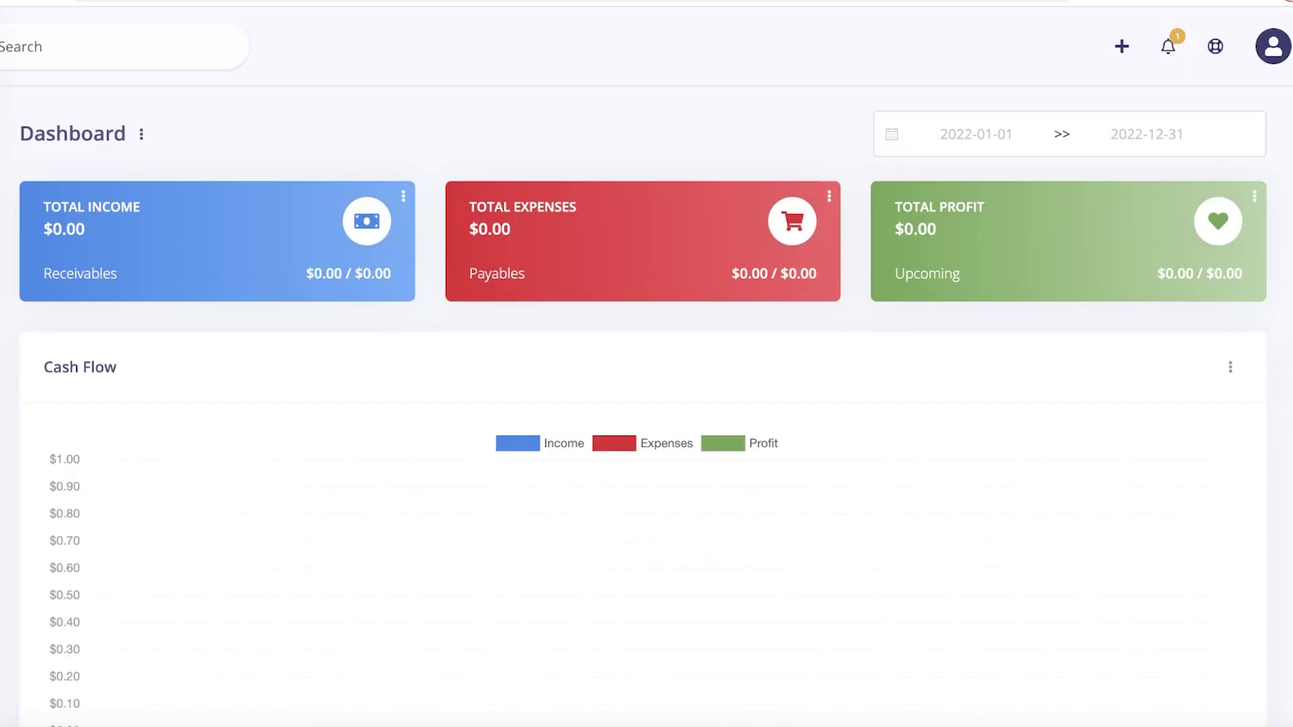
scroll(721, 128, "down", 8)
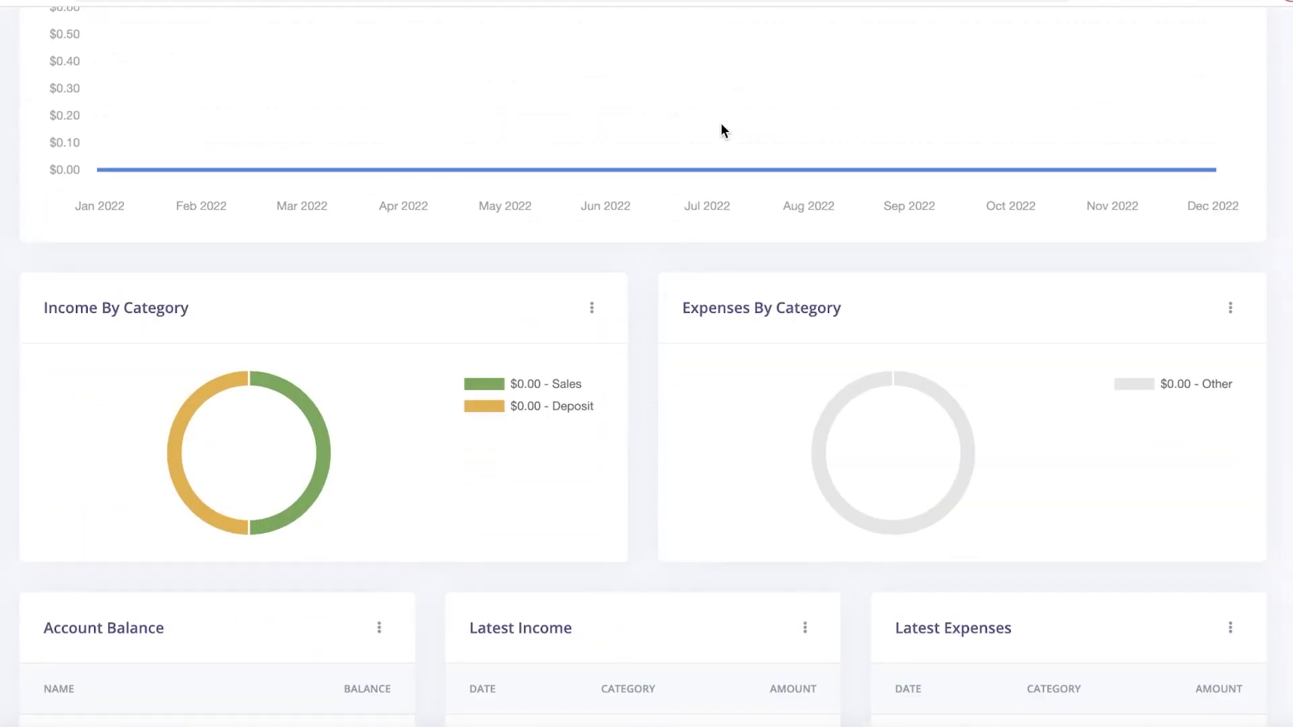
scroll(721, 128, "up", 10)
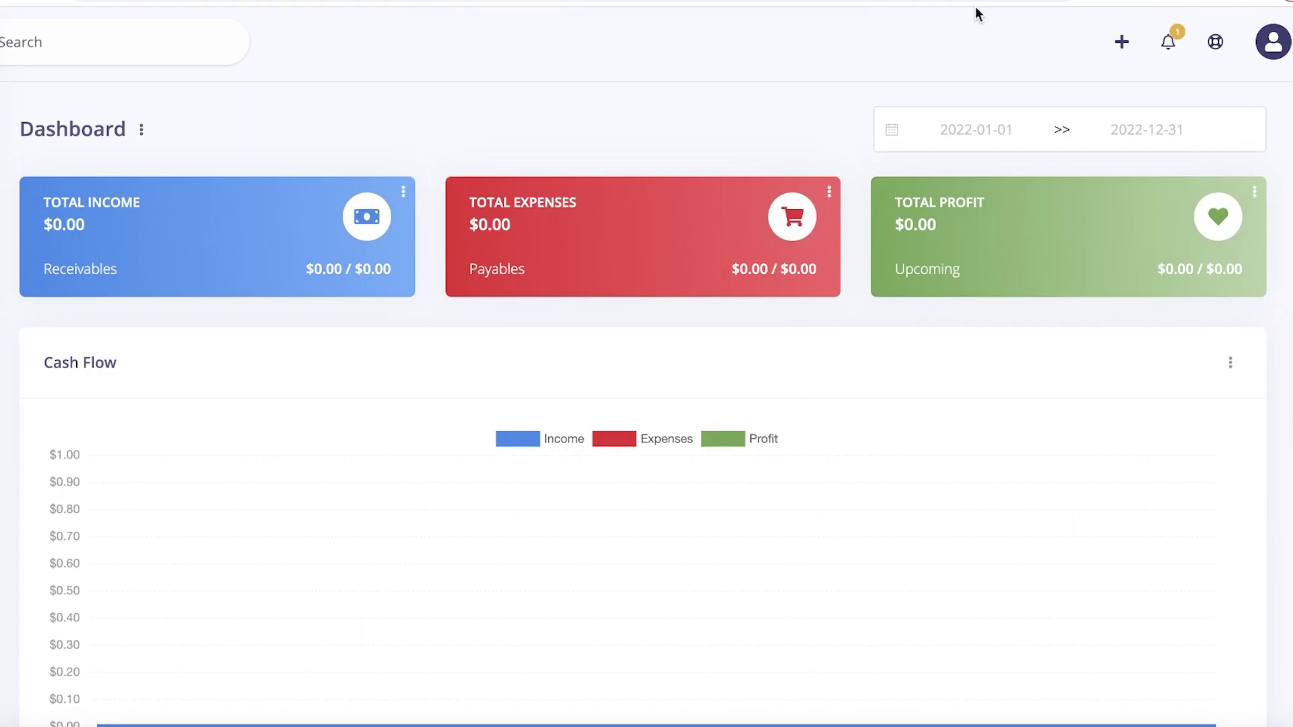